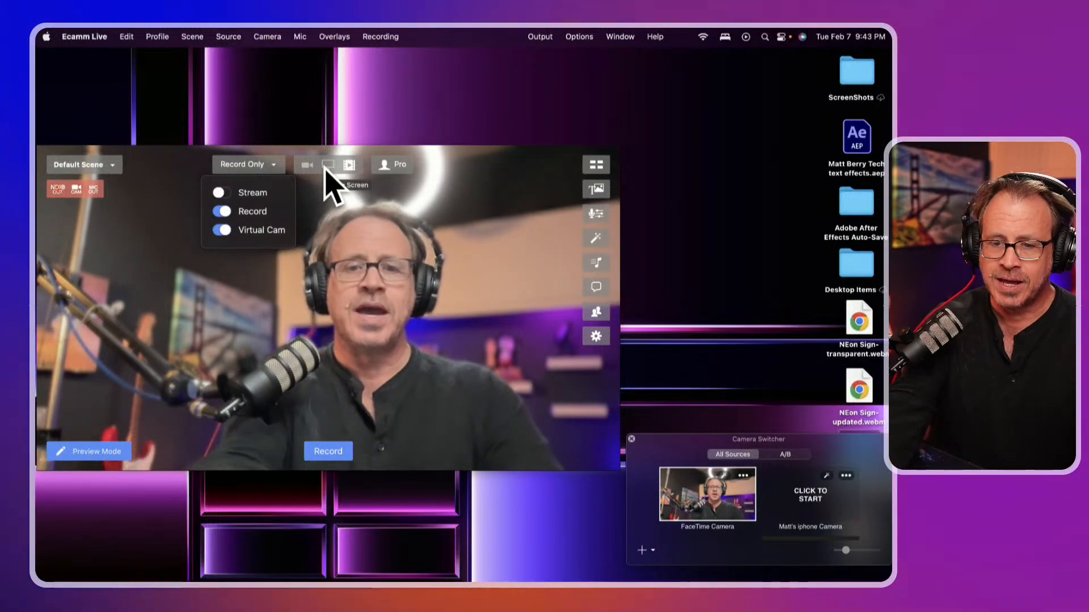
Mute the system audio, then enlarge the Ecamm Live window and move it lower and right
{"action": "key", "text": "XF86AudioMute"}
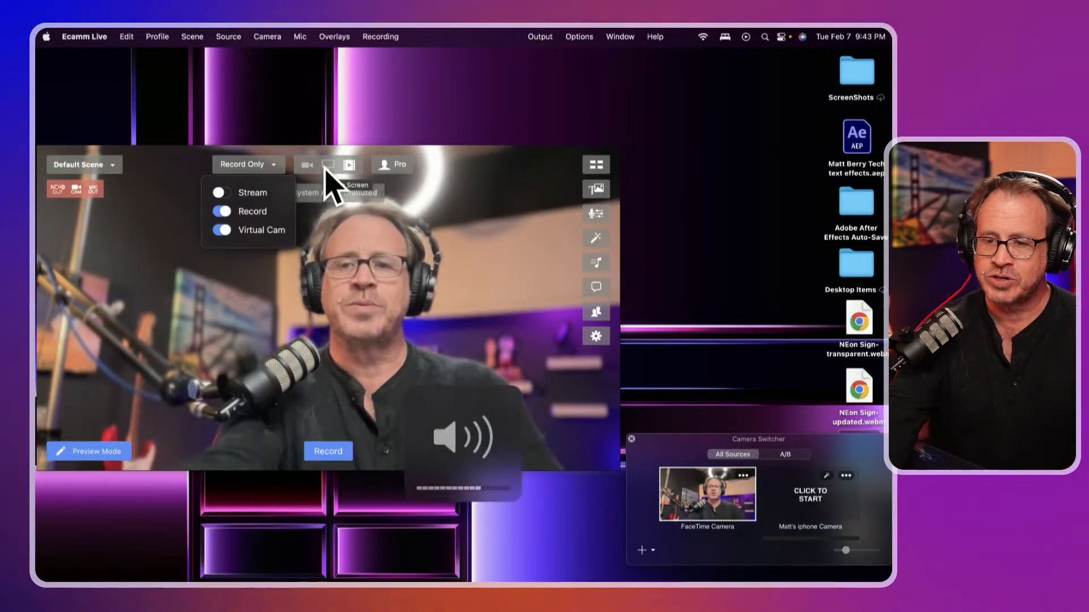
{"action": "key", "text": "XF86AudioMute"}
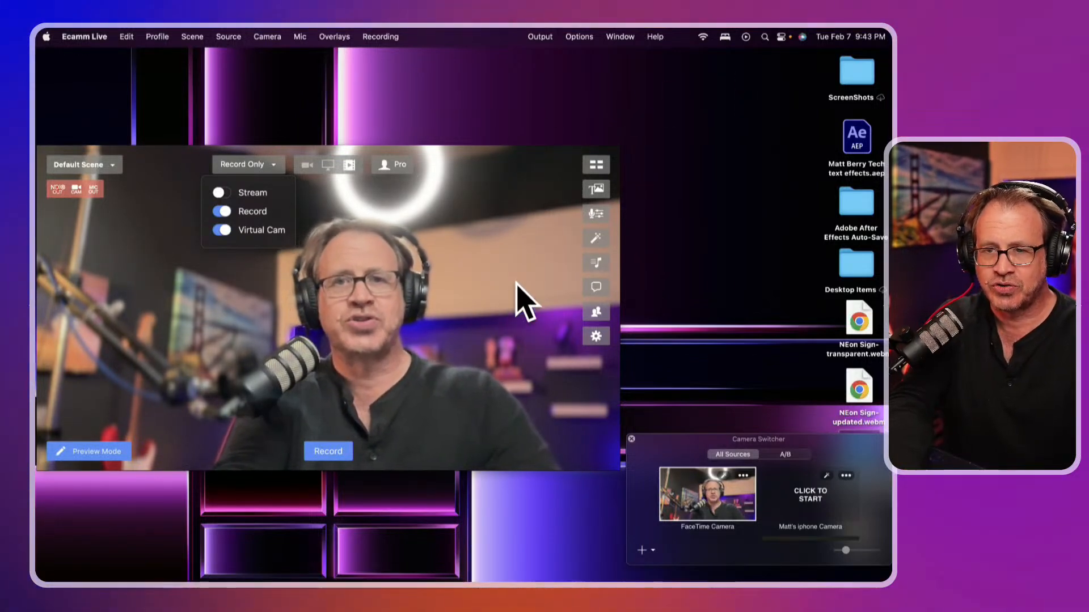
{"action": "left_click", "coordinate": [626, 143]}
{"action": "left_click_drag", "start_coordinate": [615, 149], "coordinate": [861, 67]}
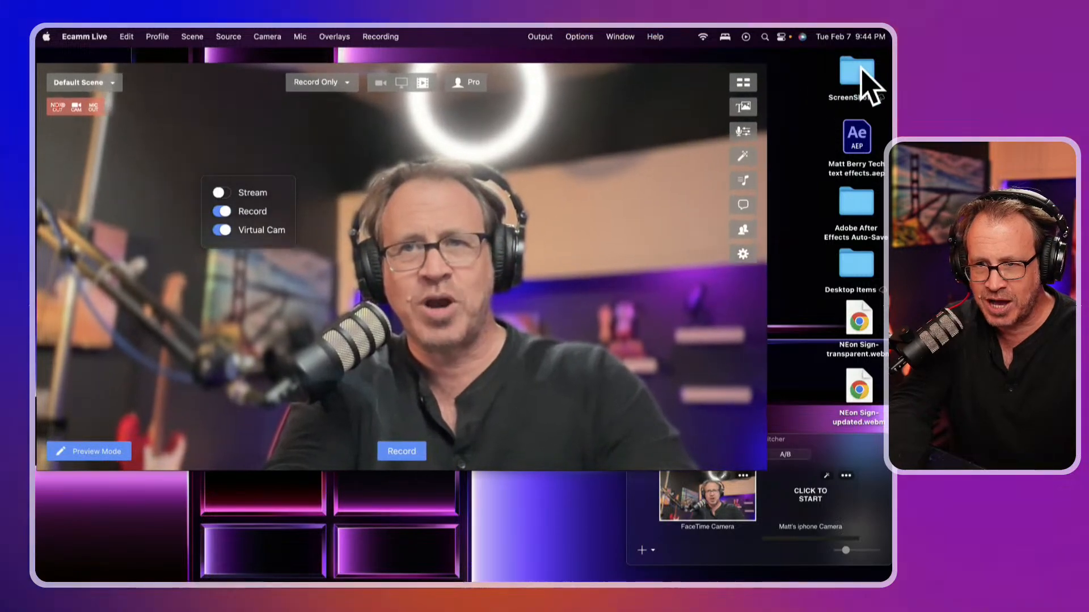
{"action": "left_click_drag", "start_coordinate": [557, 218], "coordinate": [610, 296]}
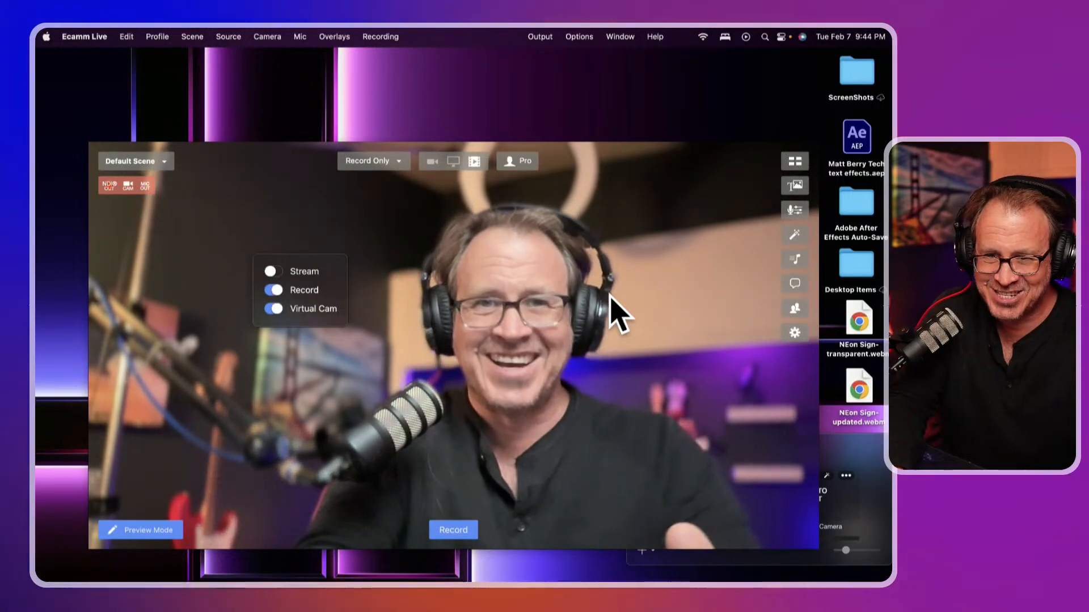
{"action": "left_click", "coordinate": [162, 162]}
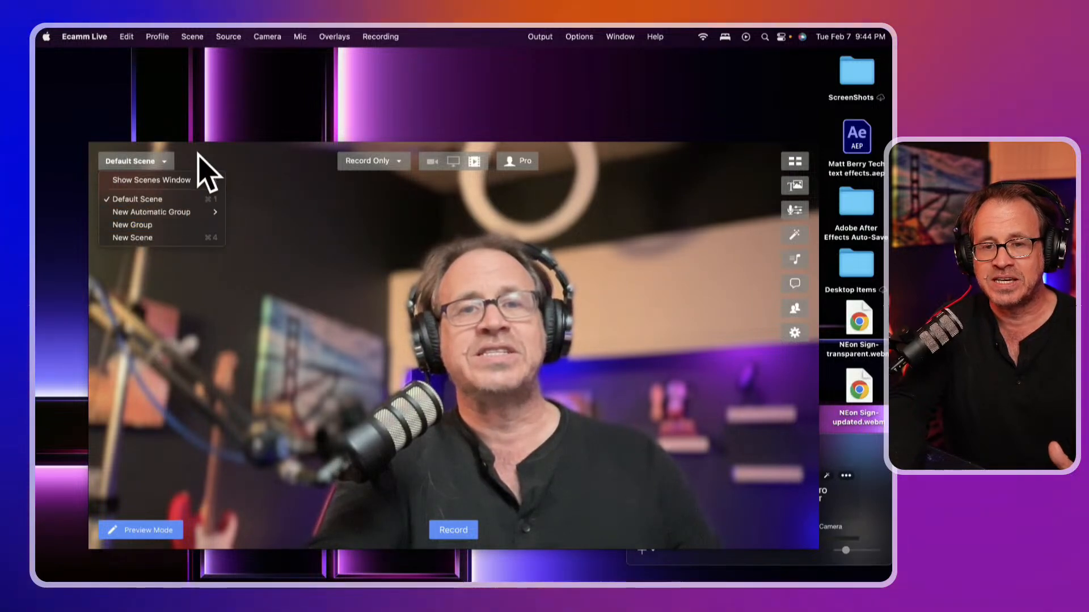
{"action": "left_click", "coordinate": [165, 180]}
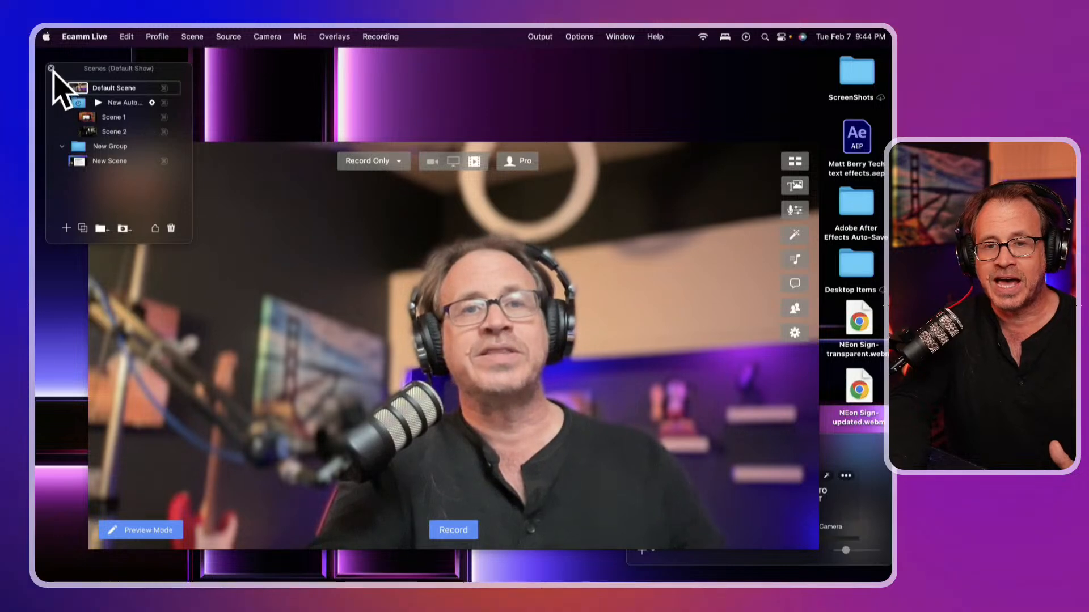
{"action": "left_click", "coordinate": [50, 68]}
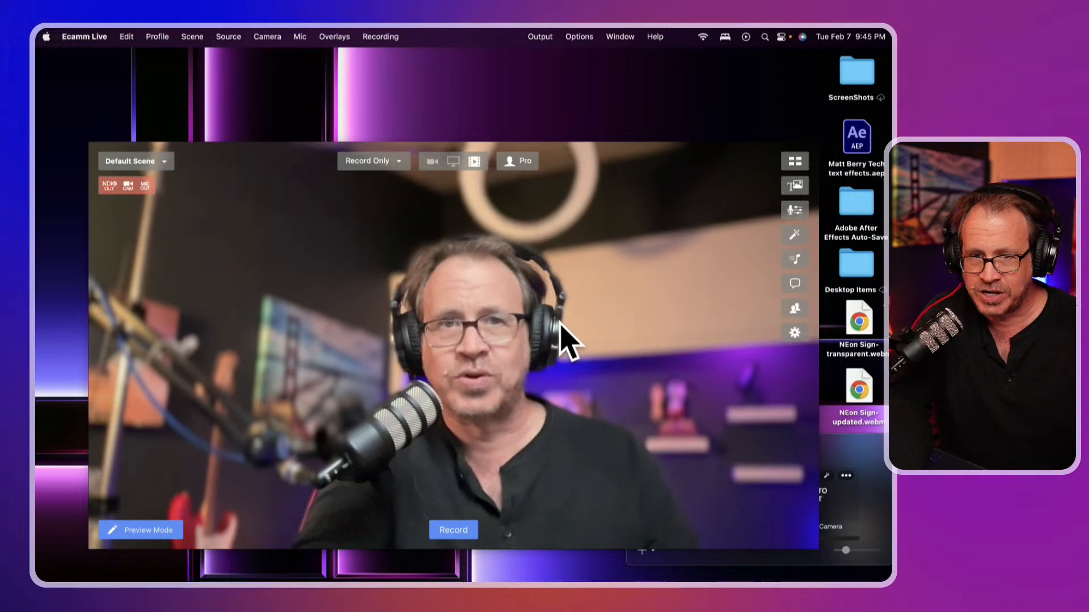
Switch on the Stream toggle in the Record Only dropdown, making the output Stream & Record
{"action": "left_click", "coordinate": [399, 163]}
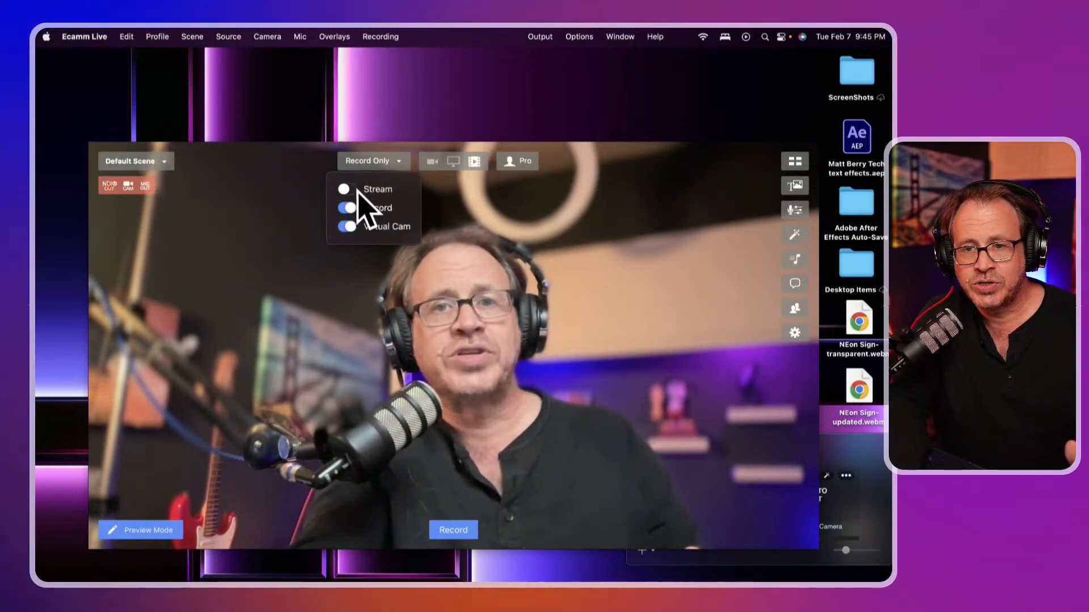
{"action": "left_click", "coordinate": [348, 191]}
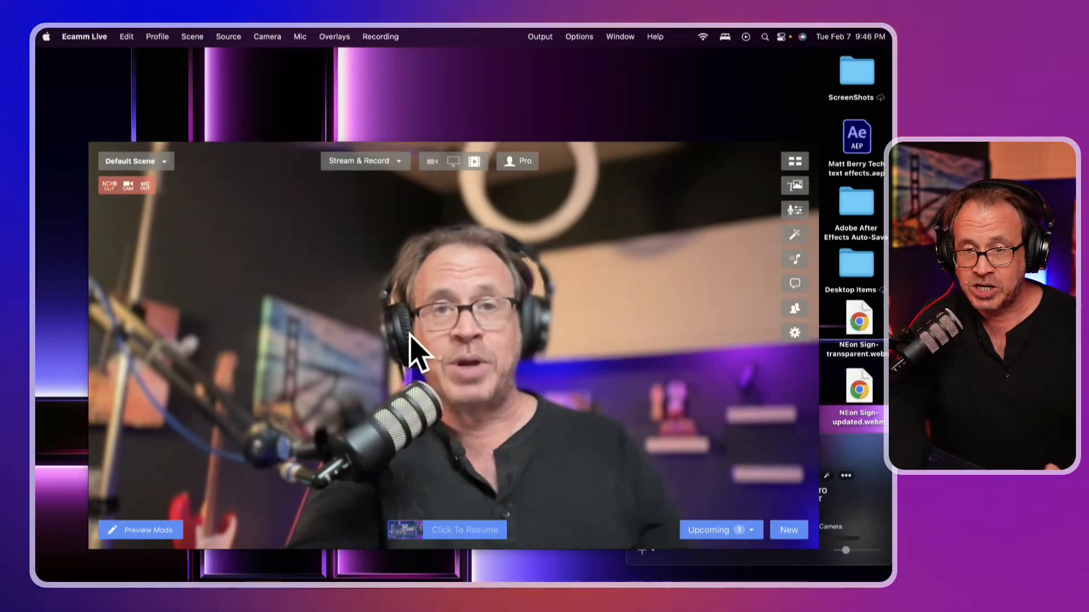
Turn streaming off, then toggle recording off and back on to return to Record Only
{"action": "left_click", "coordinate": [397, 162]}
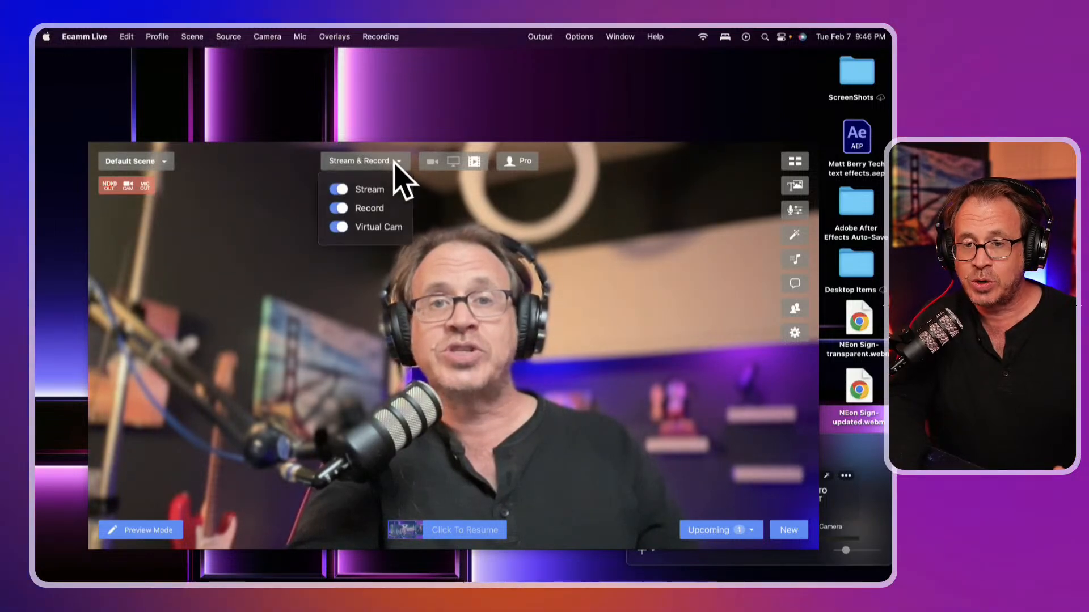
{"action": "left_click", "coordinate": [340, 189]}
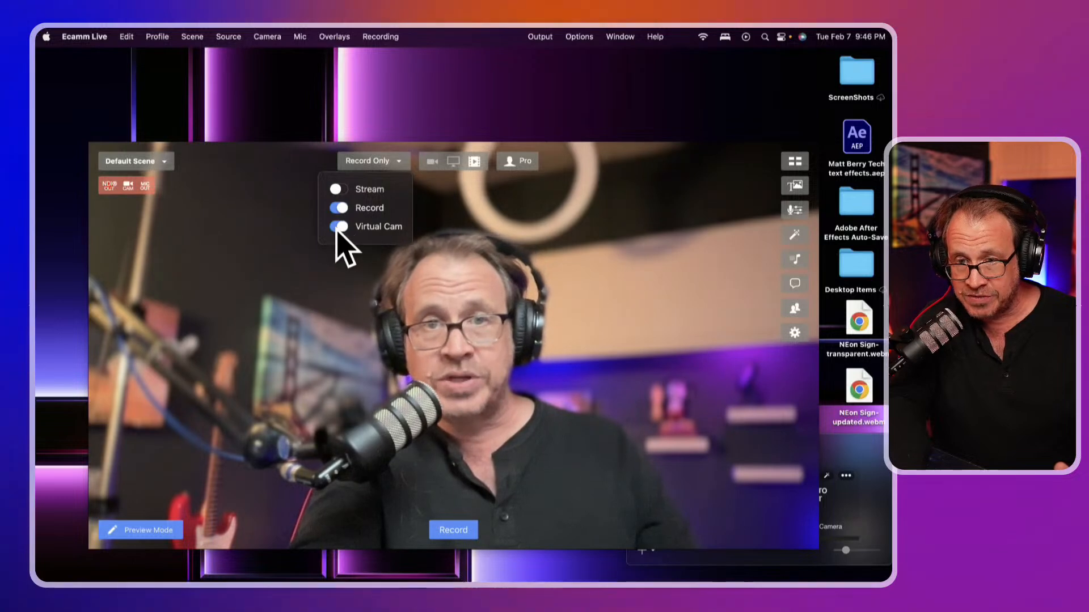
{"action": "left_click", "coordinate": [339, 208]}
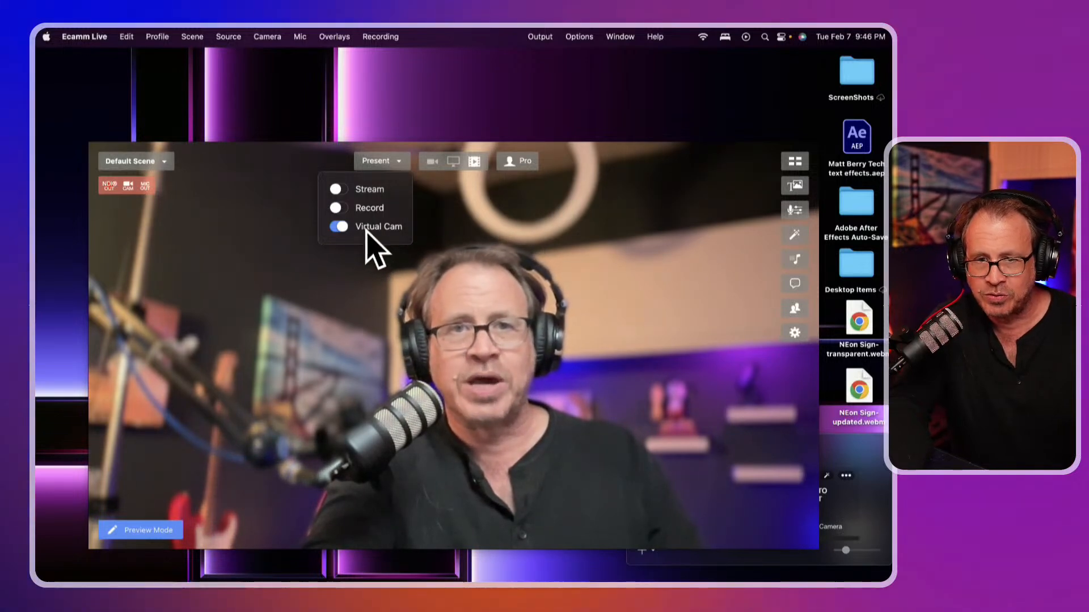
{"action": "left_click", "coordinate": [342, 209]}
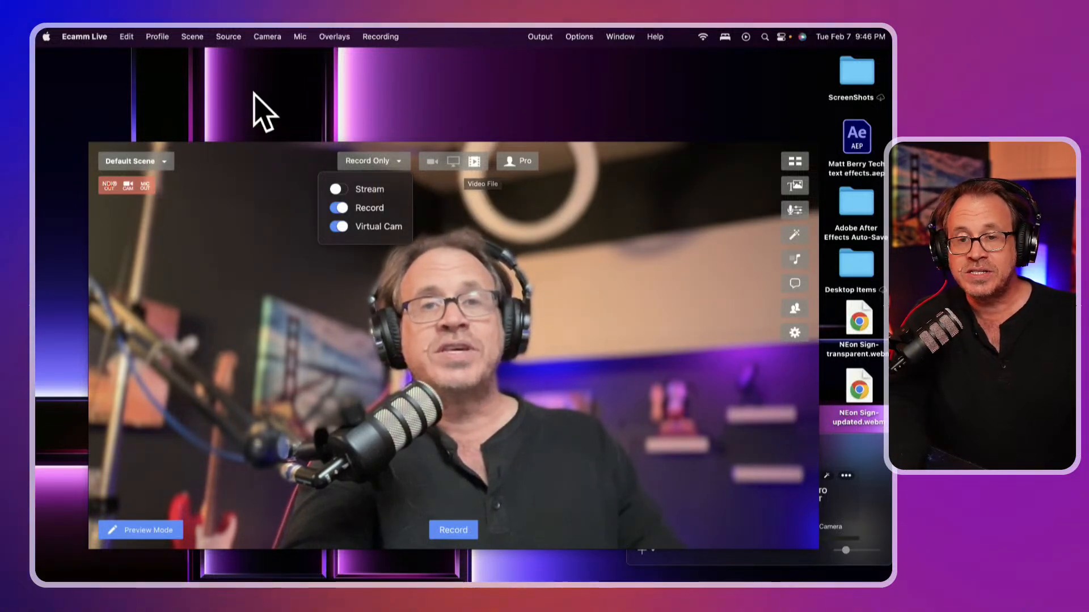
{"action": "left_click", "coordinate": [224, 37]}
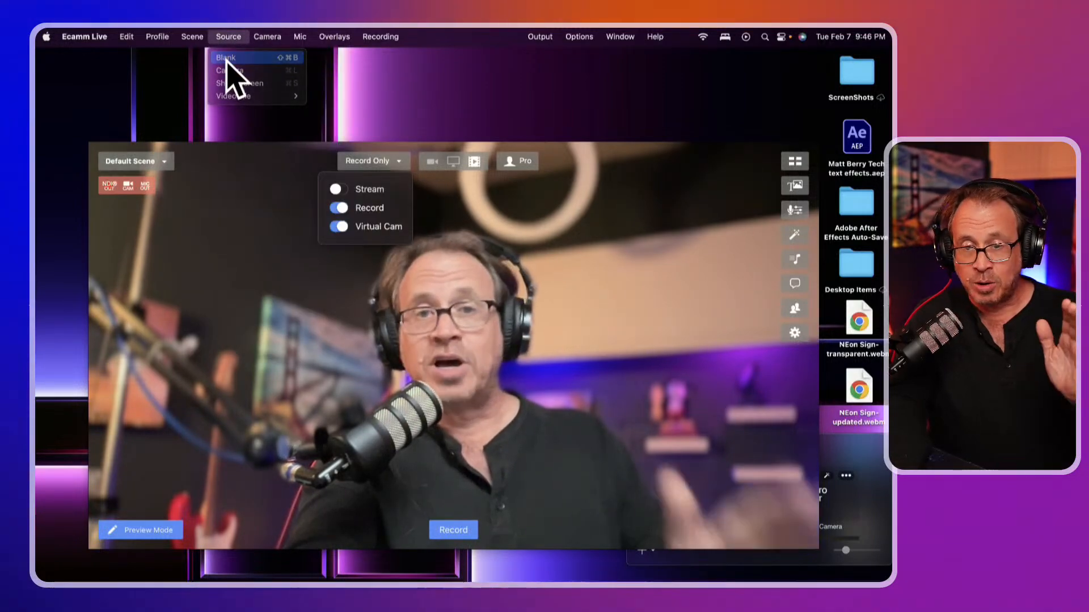
{"action": "left_click", "coordinate": [227, 58]}
{"action": "left_click", "coordinate": [228, 36]}
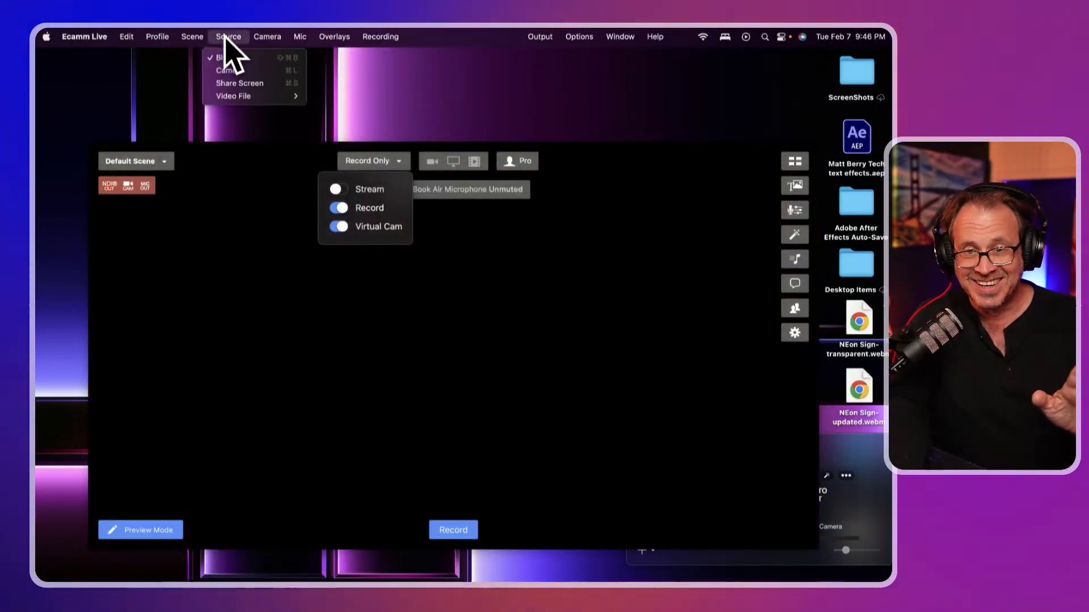
{"action": "left_click", "coordinate": [229, 70]}
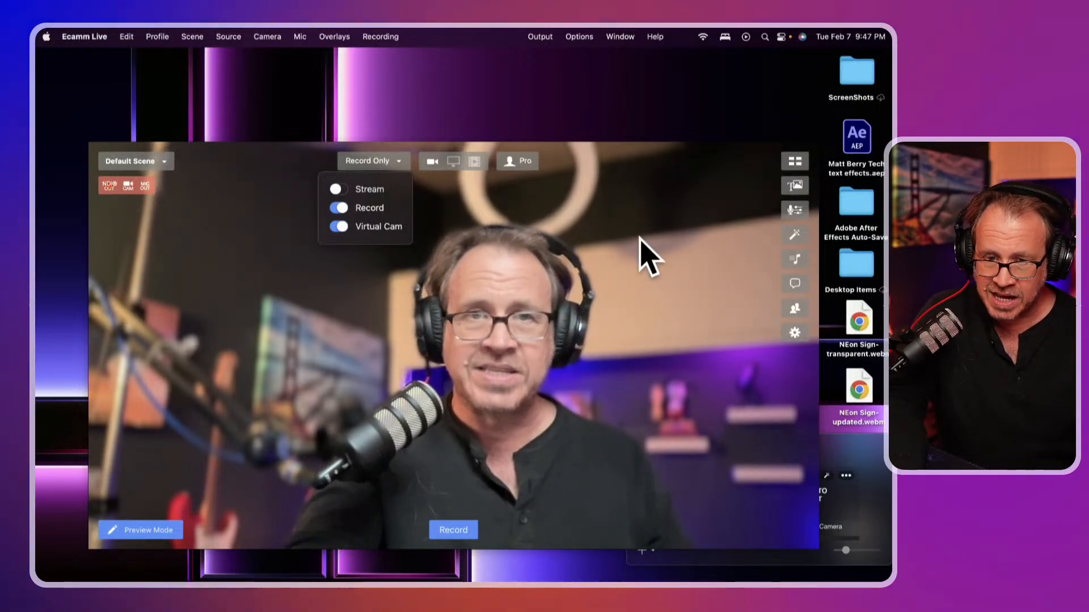
Move the main window up-left and drag the Camera Switcher up toward the middle
{"action": "left_click_drag", "start_coordinate": [642, 263], "coordinate": [616, 195]}
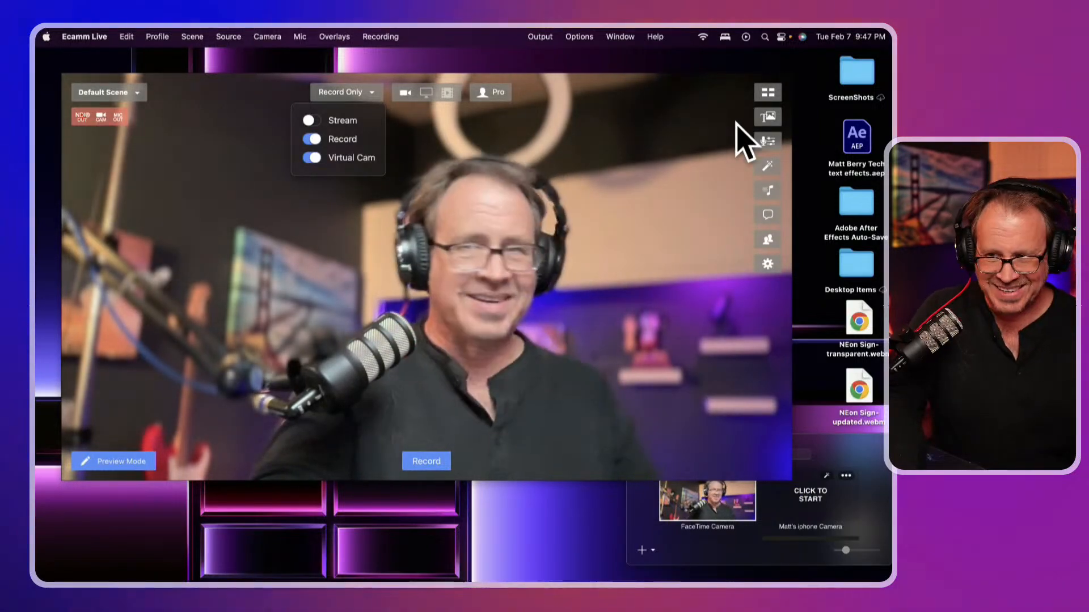
{"action": "left_click", "coordinate": [768, 95]}
{"action": "left_click", "coordinate": [768, 95]}
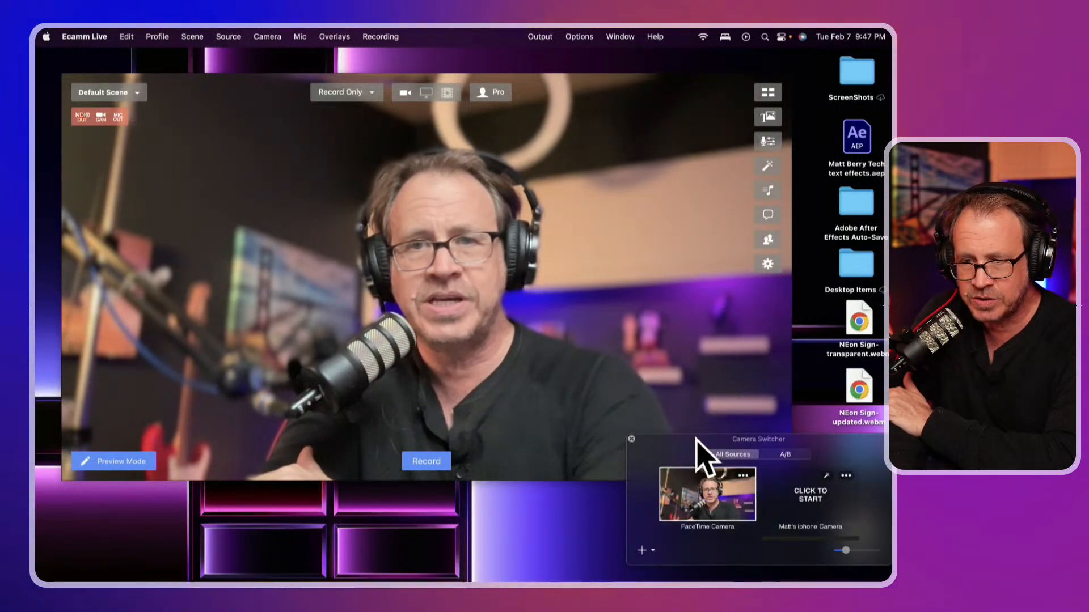
{"action": "left_click_drag", "start_coordinate": [689, 460], "coordinate": [598, 315]}
{"action": "left_click_drag", "start_coordinate": [687, 423], "coordinate": [687, 422]}
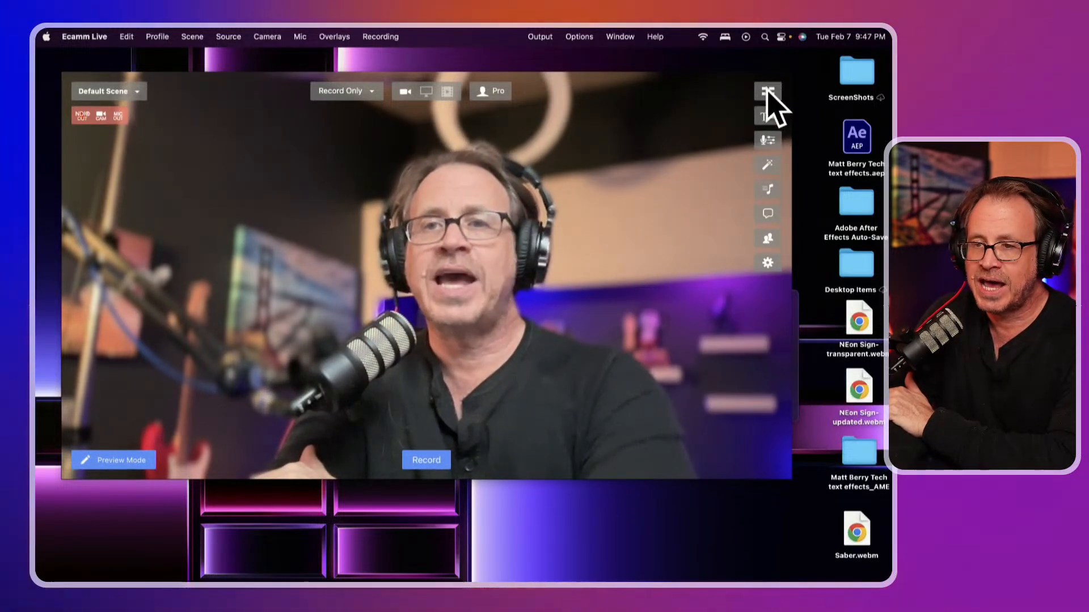
{"action": "left_click", "coordinate": [768, 92]}
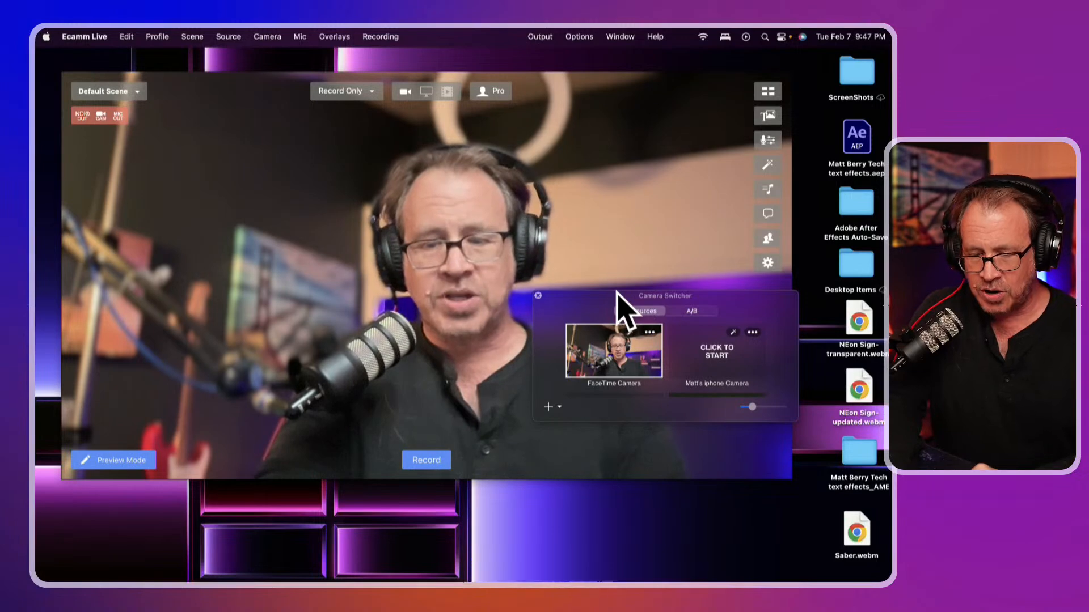
{"action": "left_click_drag", "start_coordinate": [603, 297], "coordinate": [525, 254]}
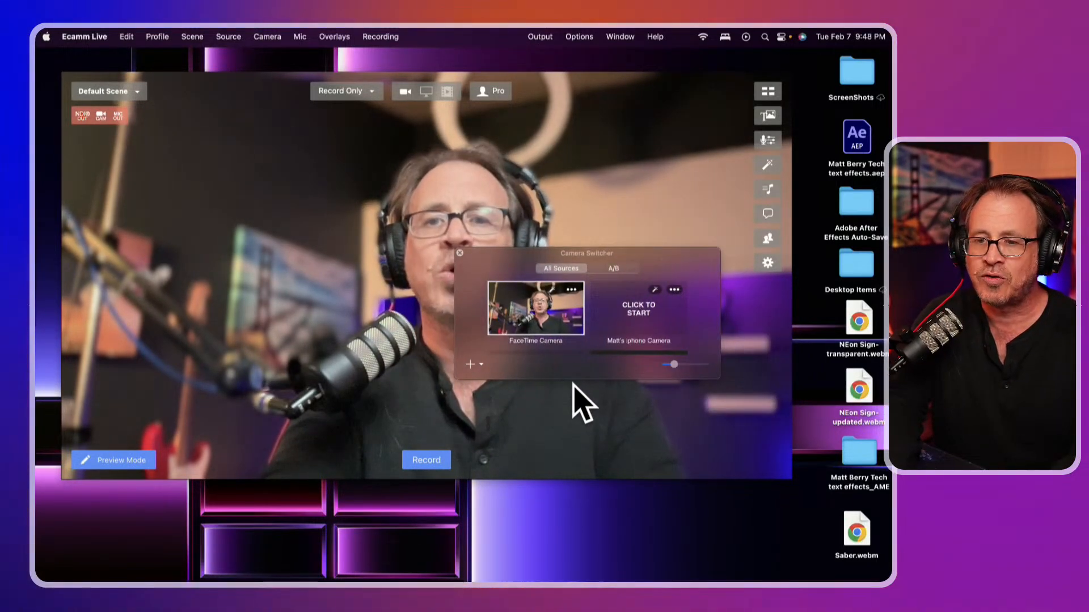
Shrink the main window and place the Camera Switcher overlapping its lower right corner
{"action": "key", "text": "super+w"}
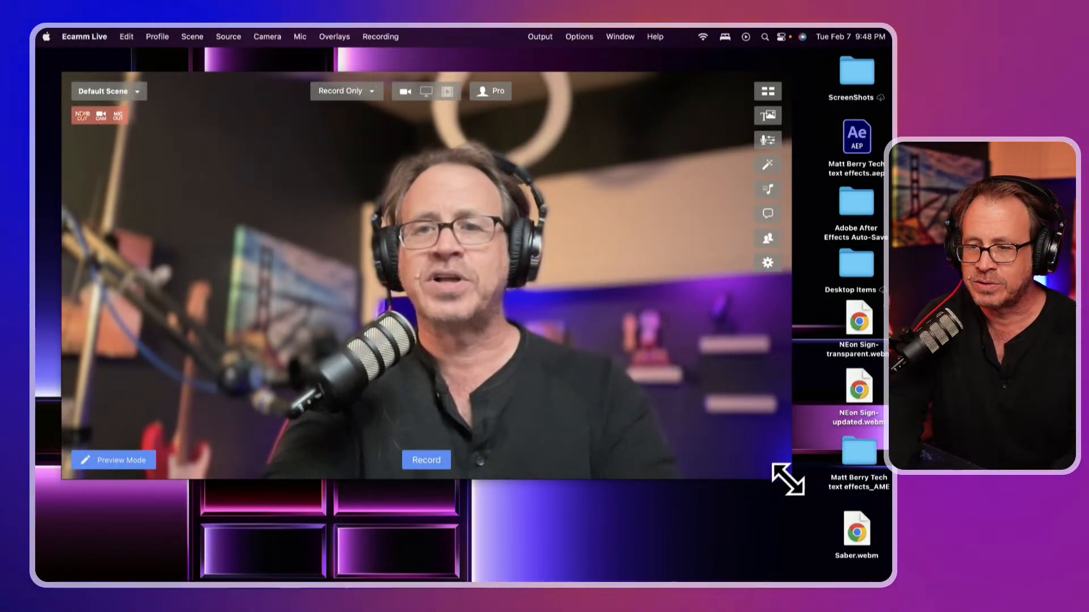
{"action": "left_click_drag", "start_coordinate": [785, 478], "coordinate": [639, 395]}
{"action": "left_click", "coordinate": [706, 292]}
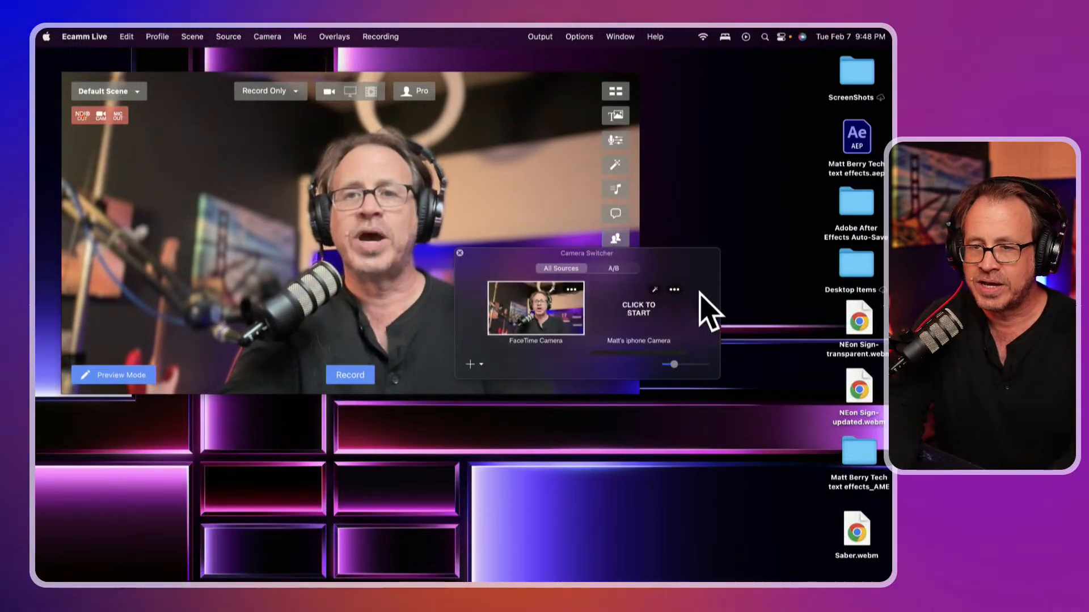
{"action": "left_click_drag", "start_coordinate": [669, 258], "coordinate": [778, 291]}
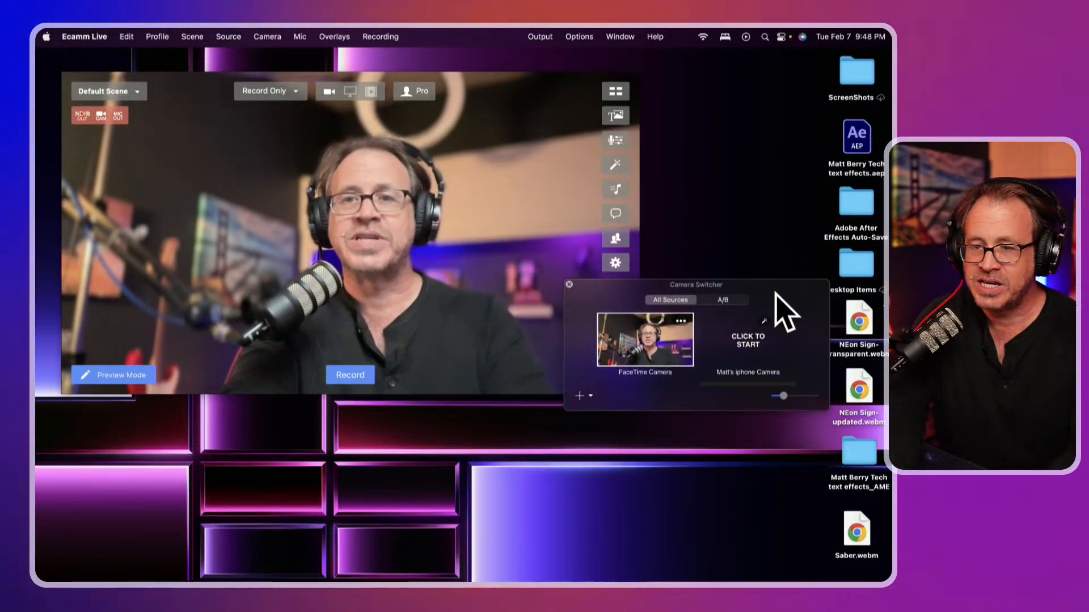
{"action": "left_click", "coordinate": [686, 411]}
{"action": "left_click_drag", "start_coordinate": [685, 405], "coordinate": [661, 393]}
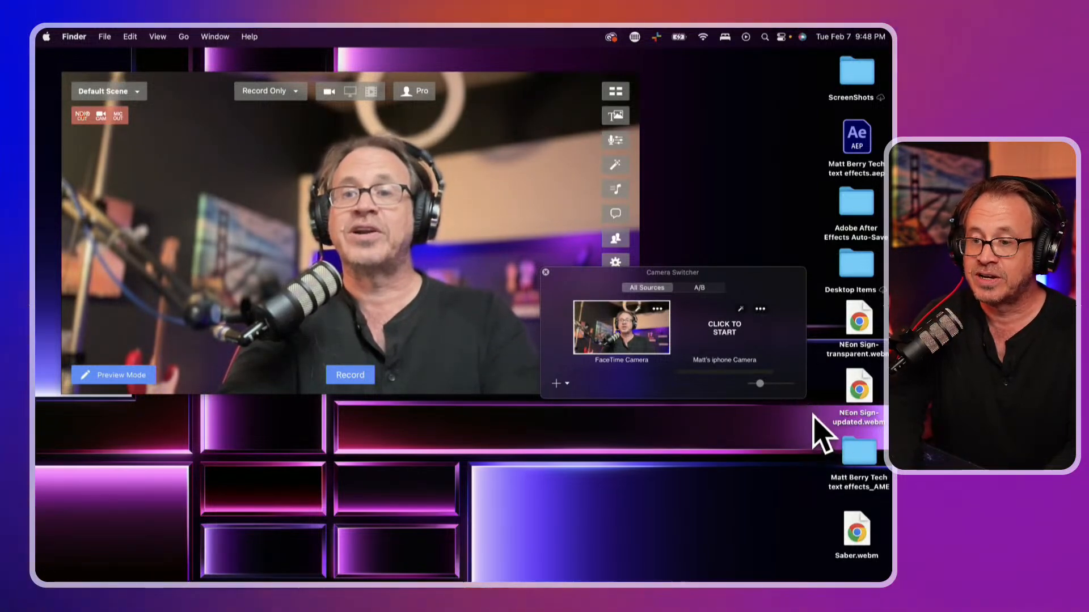
Enlarge the Camera Switcher to show all four source tiles and adjust the thumbnail size slider
{"action": "left_click_drag", "start_coordinate": [799, 397], "coordinate": [824, 485]}
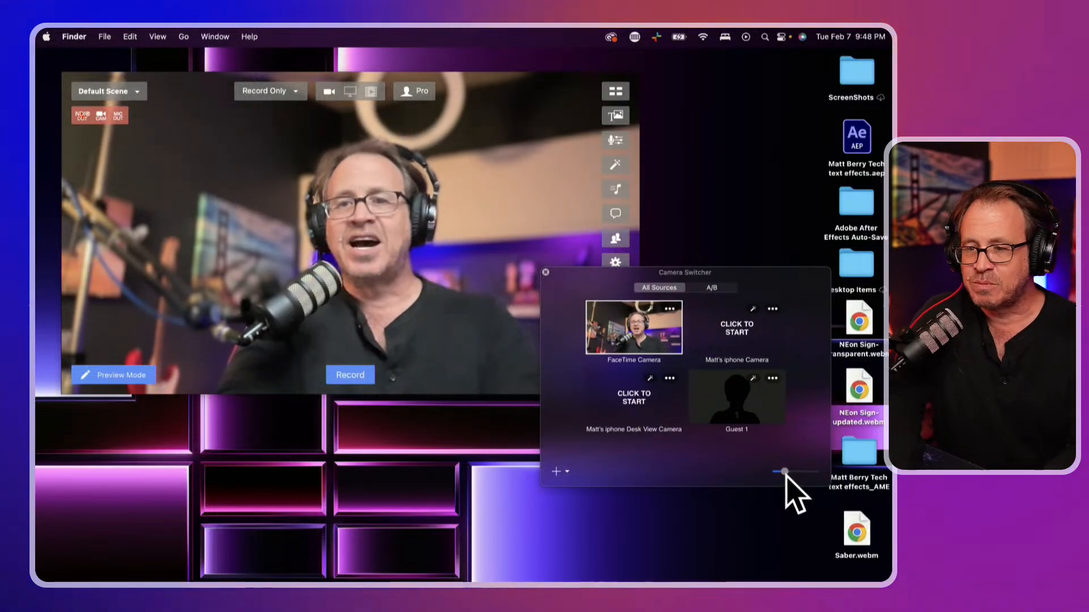
{"action": "left_click_drag", "start_coordinate": [786, 476], "coordinate": [784, 477]}
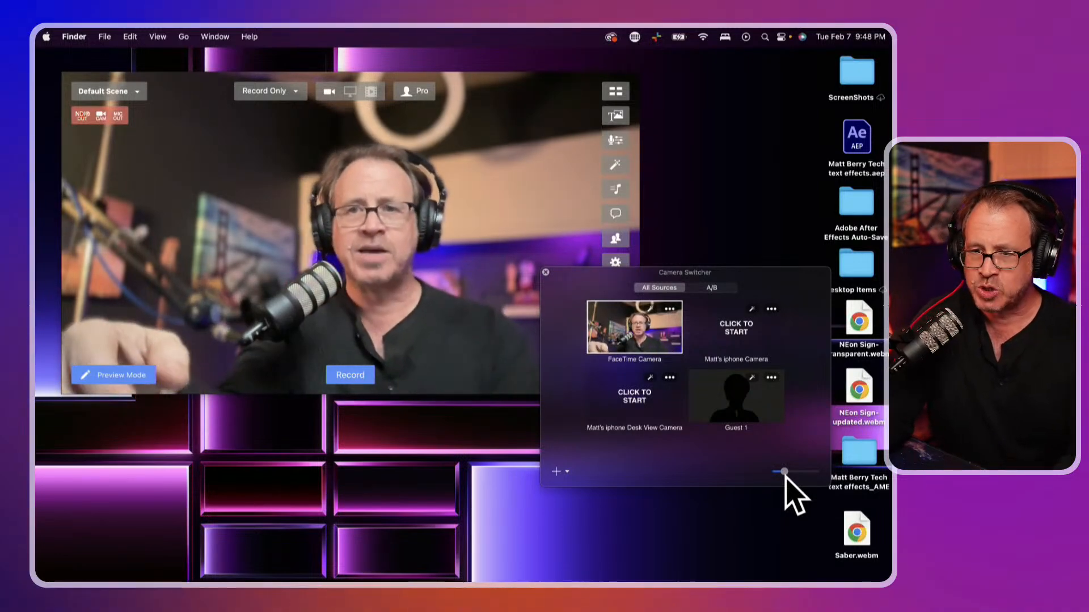
{"action": "mouse_move", "coordinate": [785, 474]}
{"action": "left_mouse_down"}
{"action": "mouse_move", "coordinate": [806, 473]}
{"action": "mouse_move", "coordinate": [789, 473]}
{"action": "left_mouse_up"}
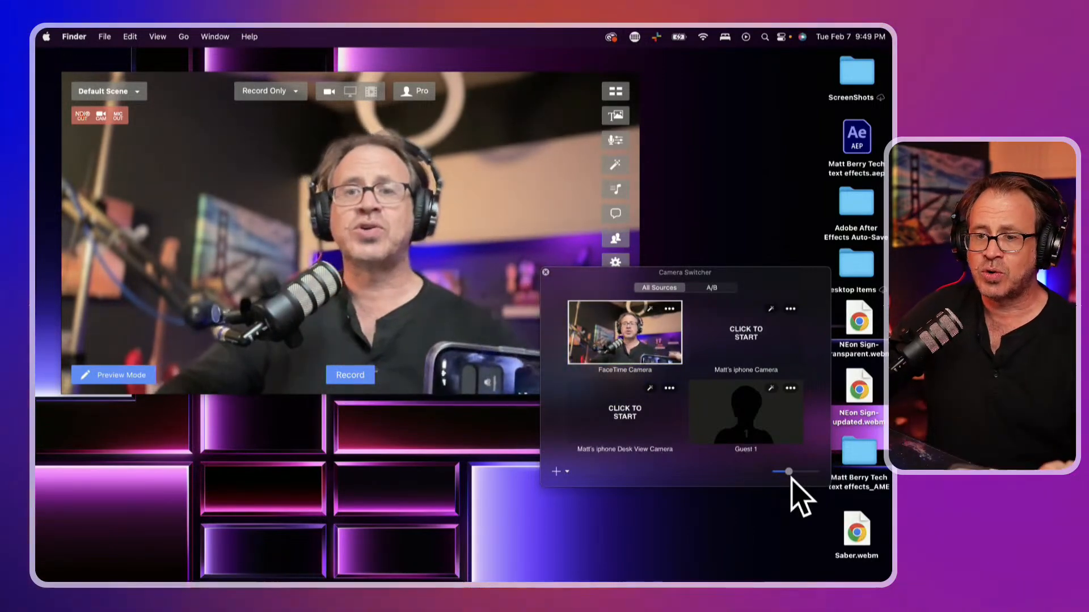
Start the iPhone camera, switch between the FaceTime and iPhone tiles, and finish on the iPhone camera
{"action": "left_click", "coordinate": [743, 335]}
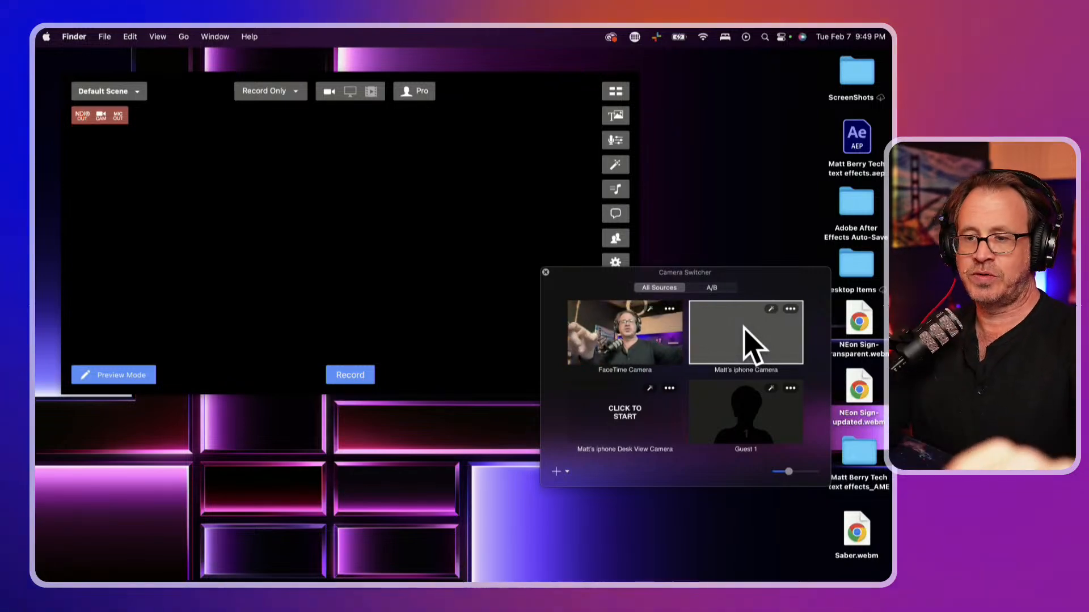
{"action": "left_click", "coordinate": [646, 335]}
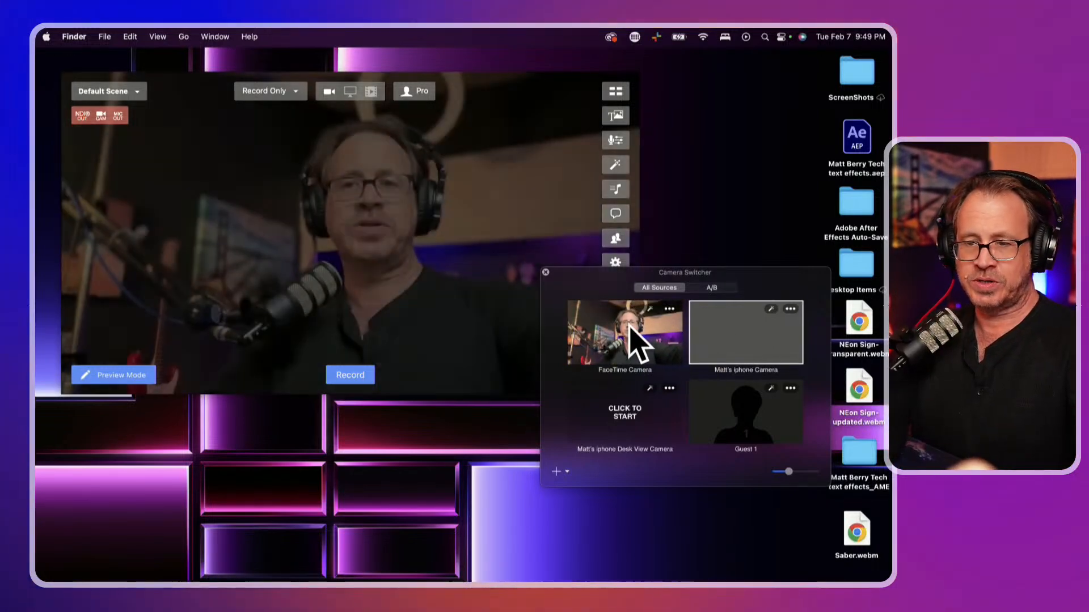
{"action": "left_click", "coordinate": [737, 340]}
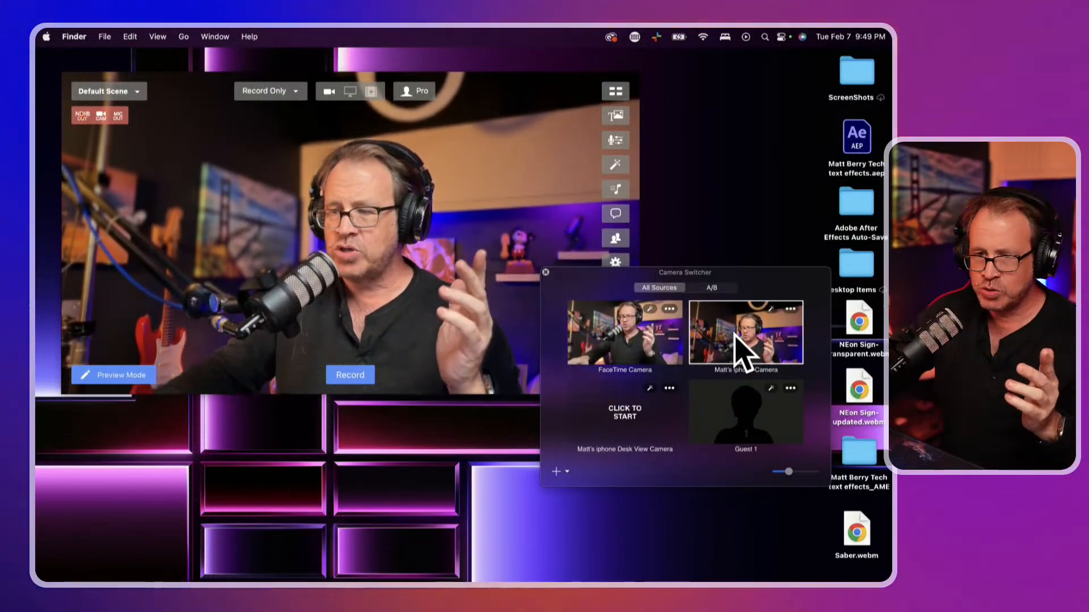
{"action": "left_click", "coordinate": [615, 328]}
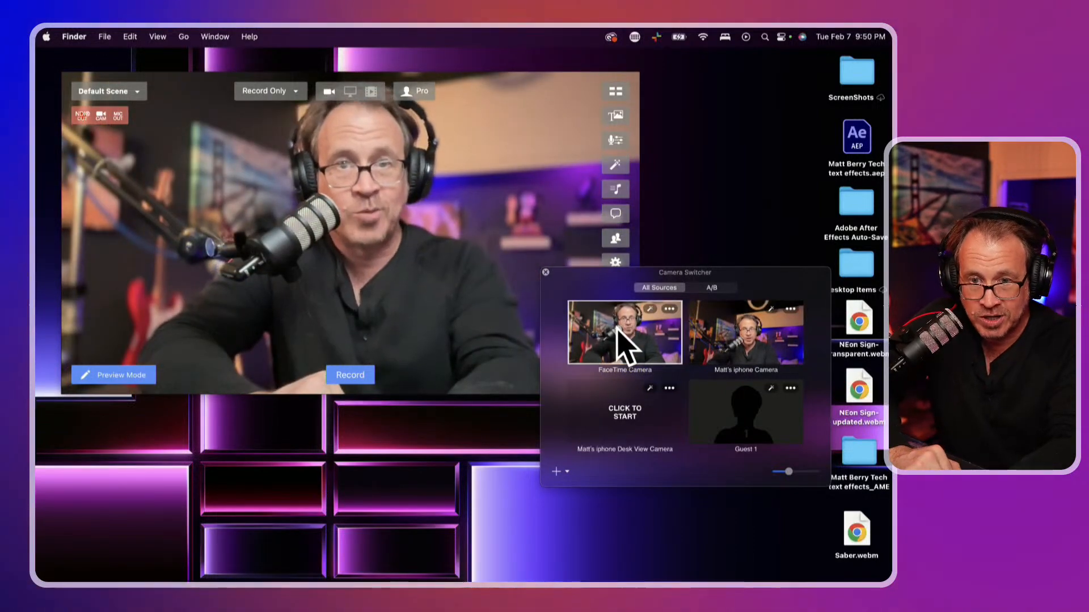
{"action": "left_click", "coordinate": [753, 334]}
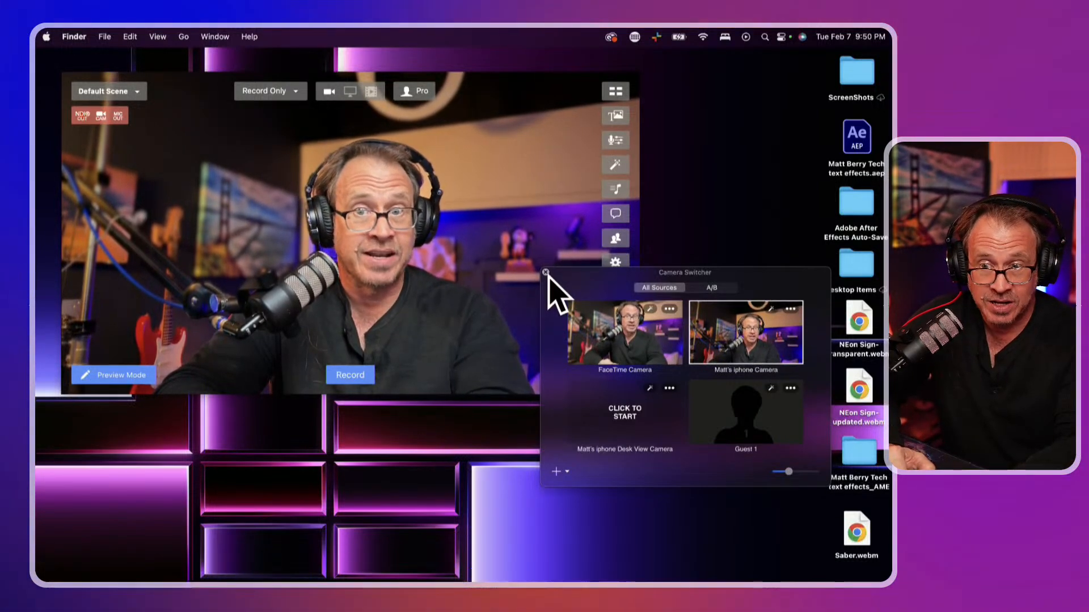
In A/B mode, set Camera A to FaceTime HD Camera and Camera B to the iPhone camera, then close the switcher
{"action": "left_click", "coordinate": [709, 288]}
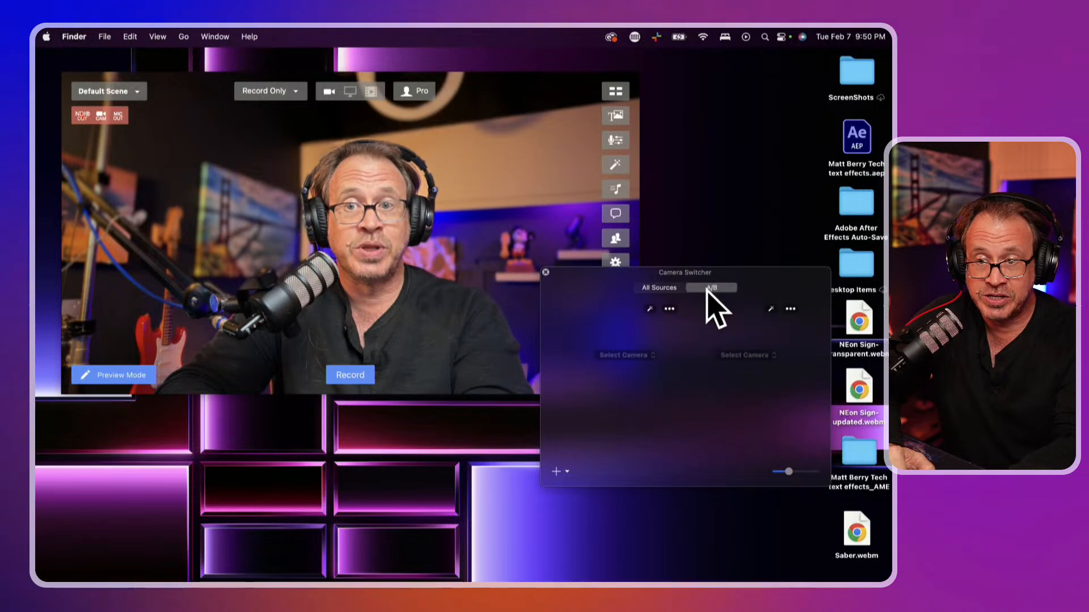
{"action": "left_click", "coordinate": [625, 355]}
{"action": "left_click", "coordinate": [625, 367]}
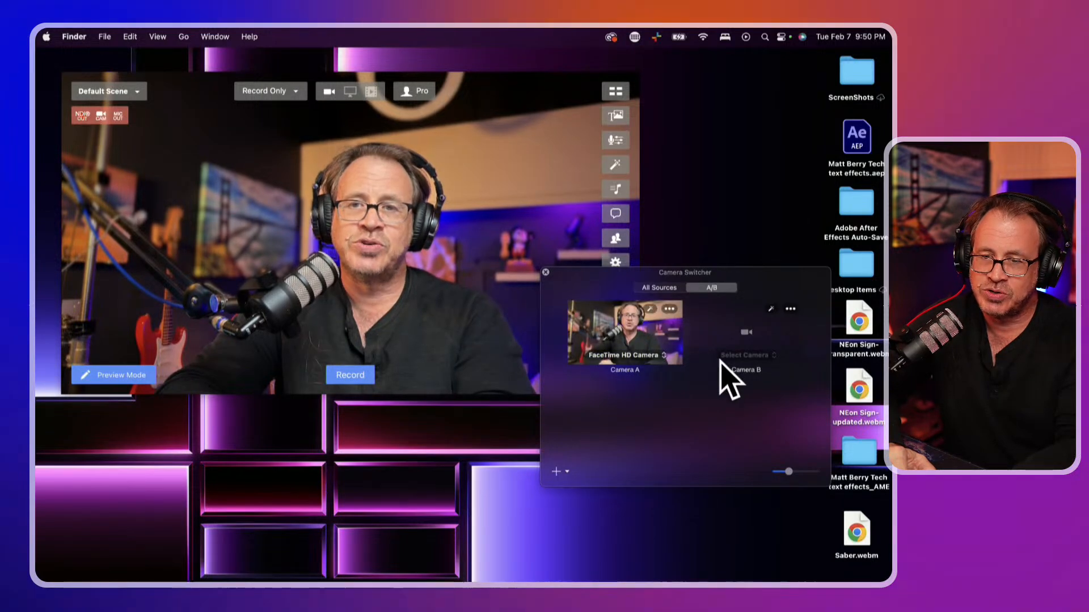
{"action": "left_click", "coordinate": [749, 356]}
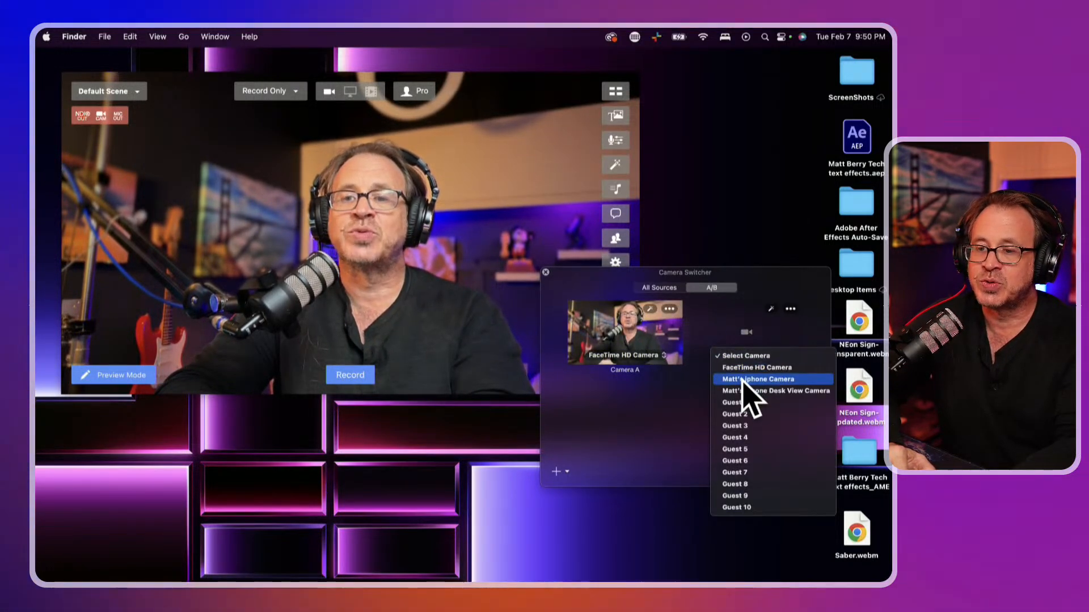
{"action": "left_click", "coordinate": [751, 379]}
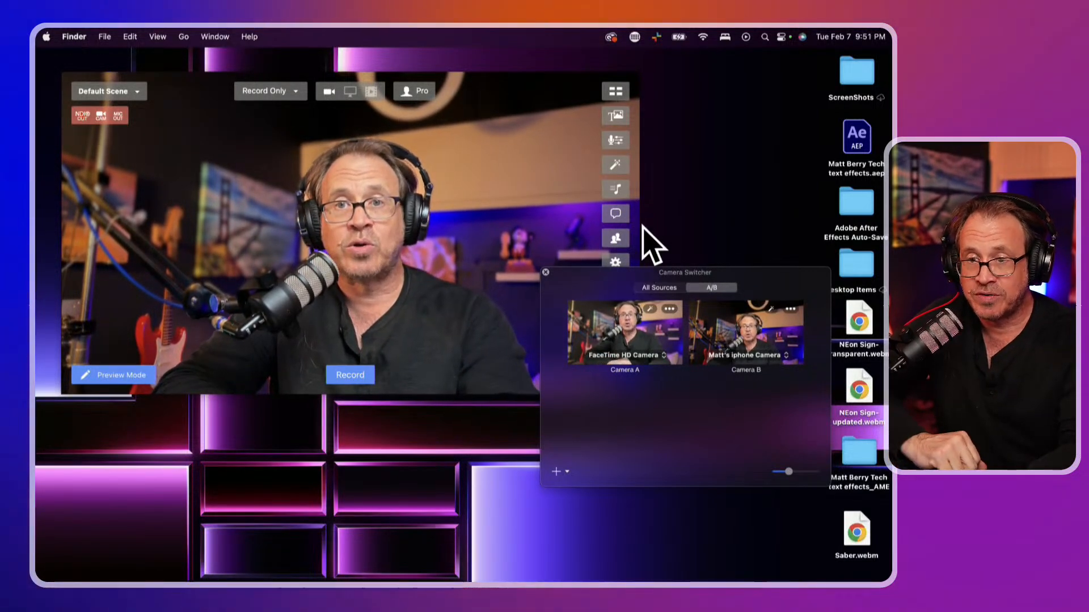
{"action": "left_click", "coordinate": [545, 273]}
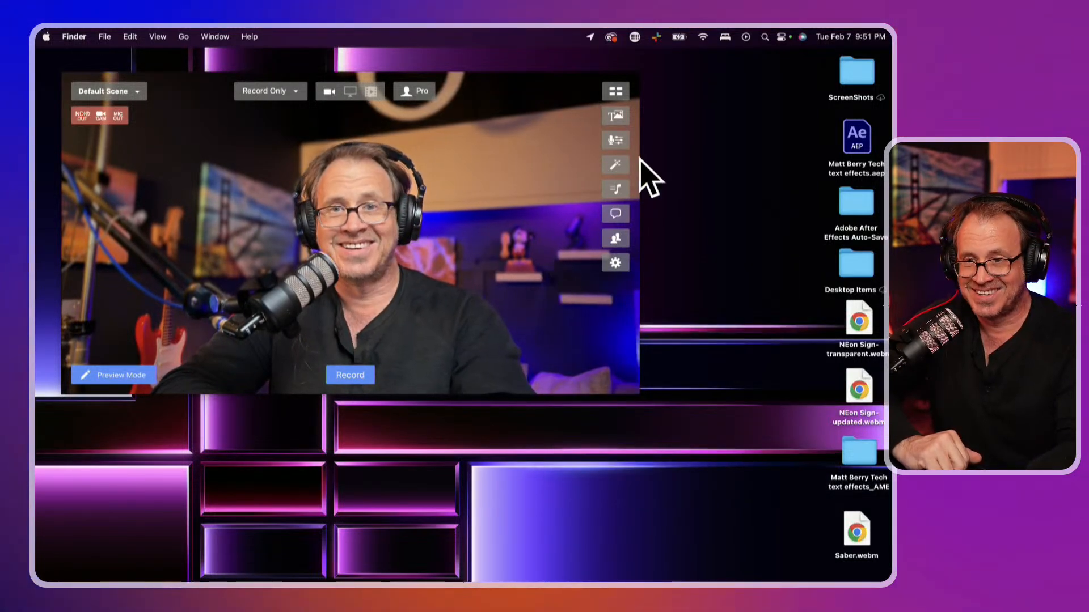
Show the Overlays panel, enlarge it, and move it toward the screen centre
{"action": "left_click", "coordinate": [617, 121]}
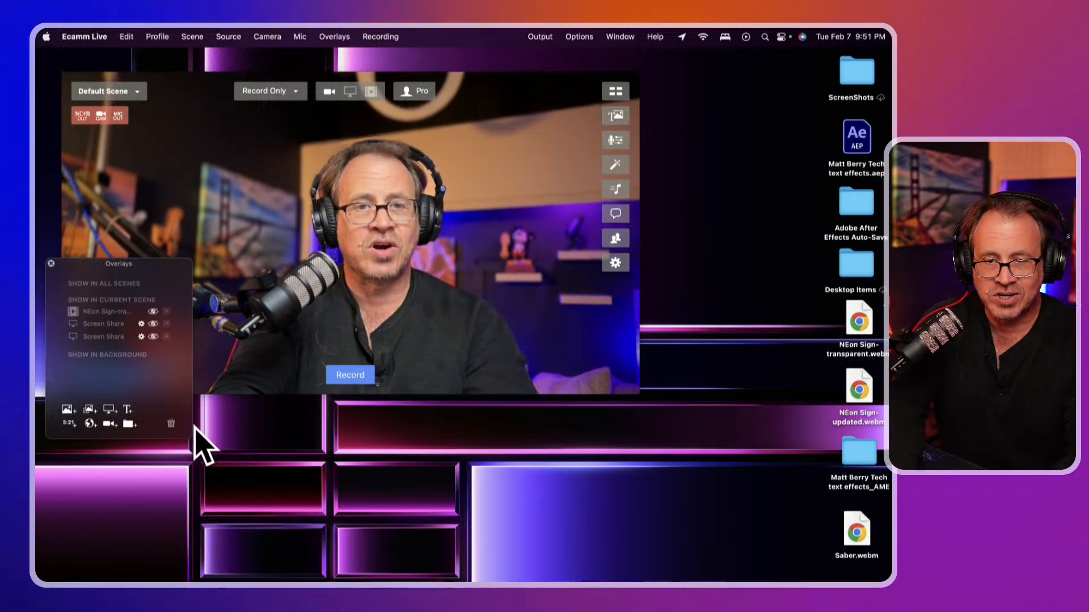
{"action": "left_click_drag", "start_coordinate": [190, 437], "coordinate": [326, 507]}
{"action": "left_click_drag", "start_coordinate": [225, 269], "coordinate": [430, 291]}
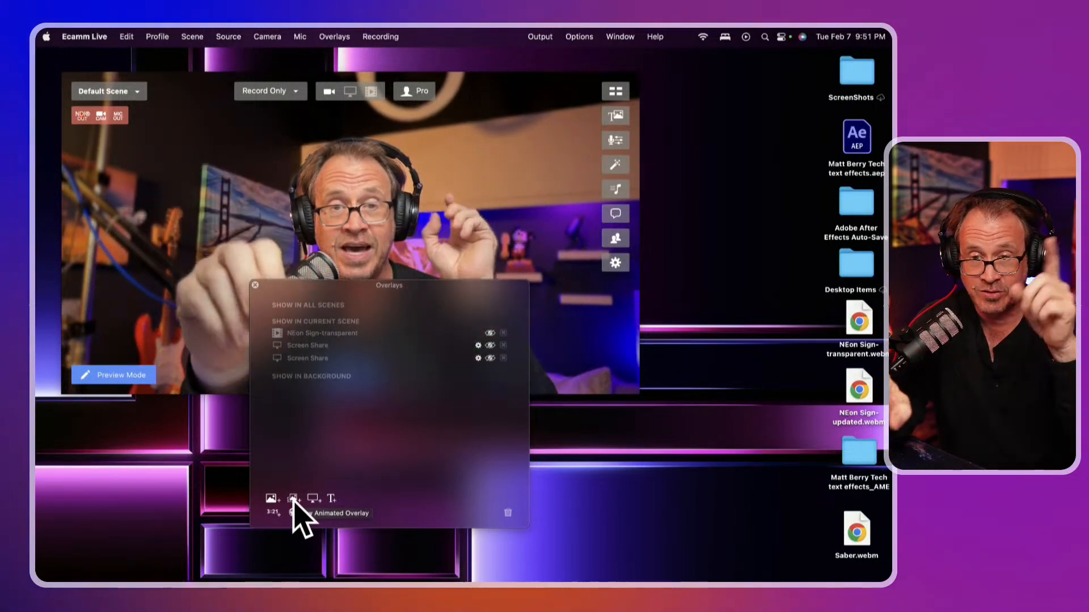
Start a new text overlay reading 'THIS IS A TEST'
{"action": "left_click", "coordinate": [331, 499]}
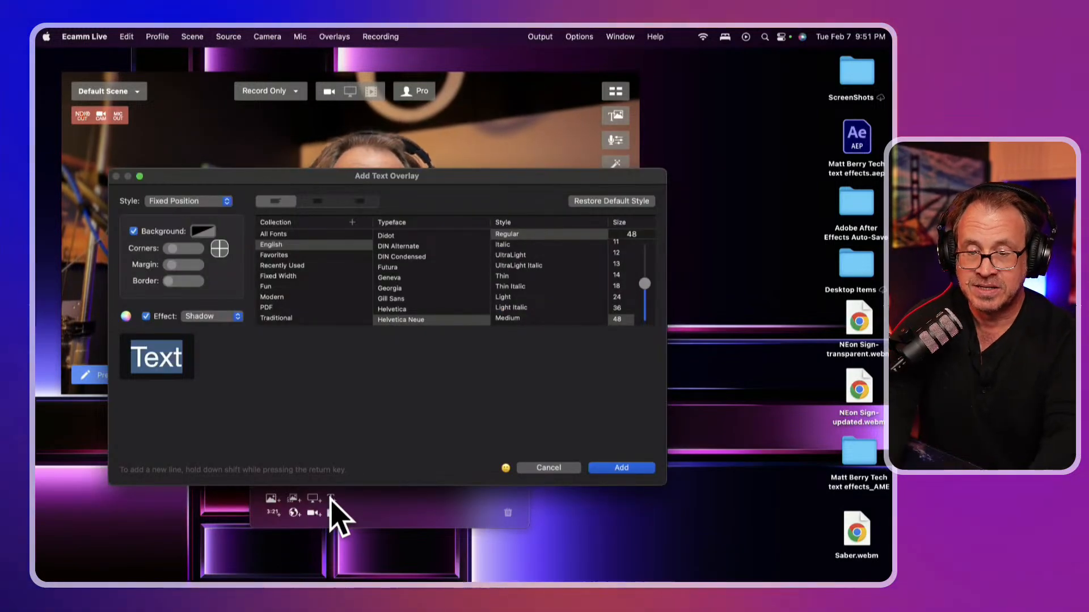
{"action": "type", "text": "THIS "}
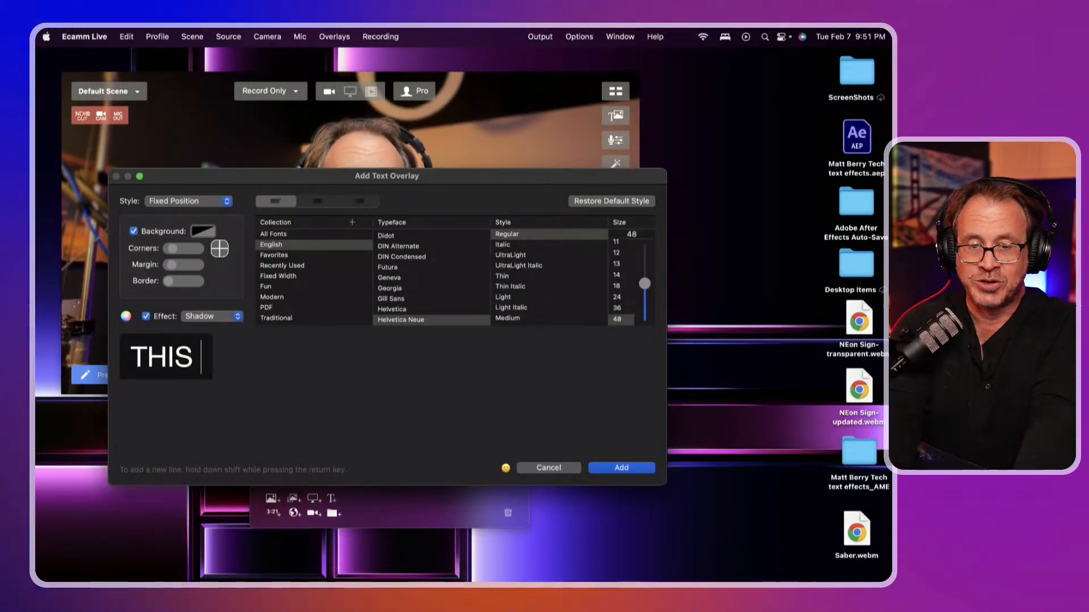
{"action": "type", "text": "T"}
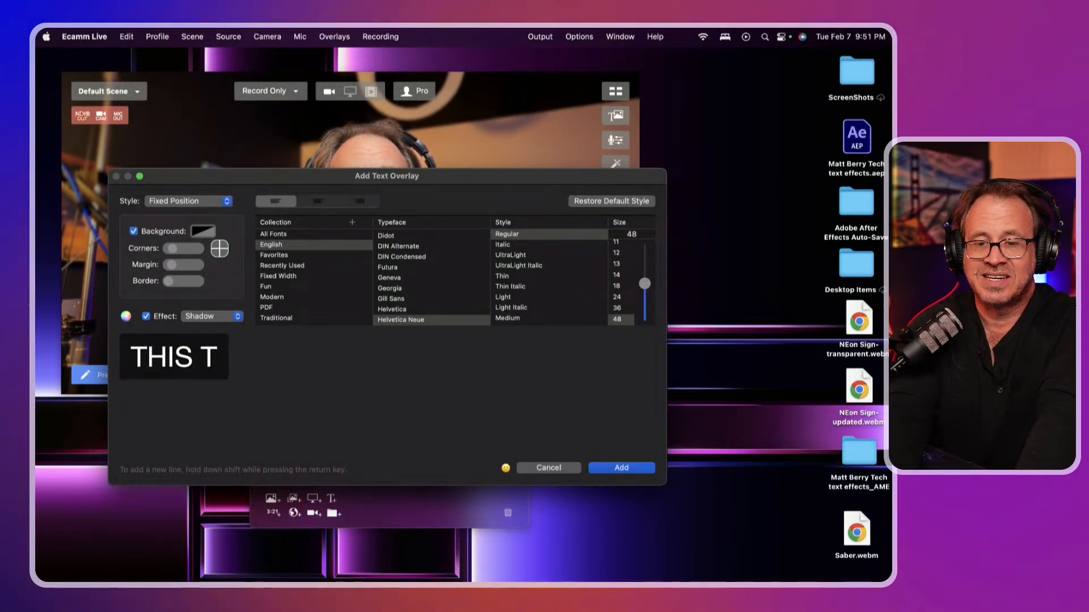
{"action": "key", "text": "BackSpace"}
{"action": "type", "text": "IS A "}
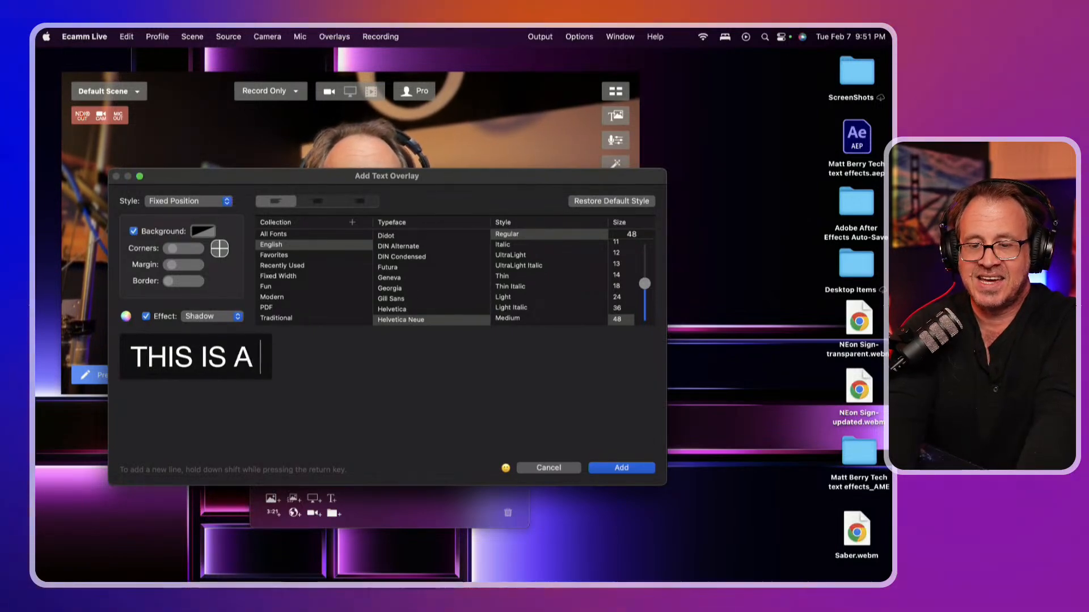
{"action": "type", "text": "TEST"}
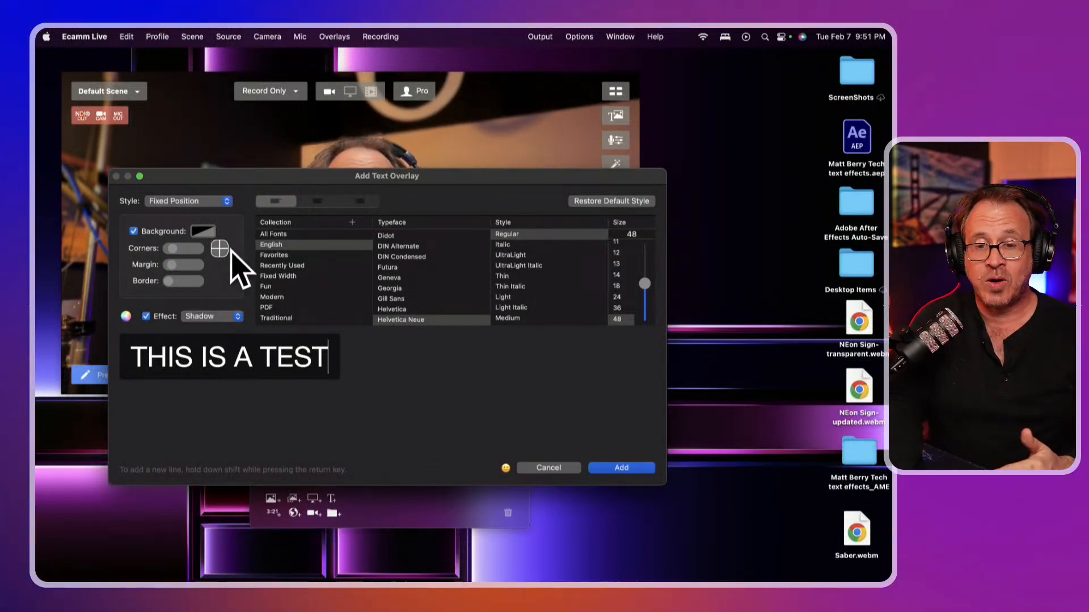
Round the text background's corners and set its colour opacity to about 64%
{"action": "left_click_drag", "start_coordinate": [170, 249], "coordinate": [187, 249]}
{"action": "left_click", "coordinate": [199, 232]}
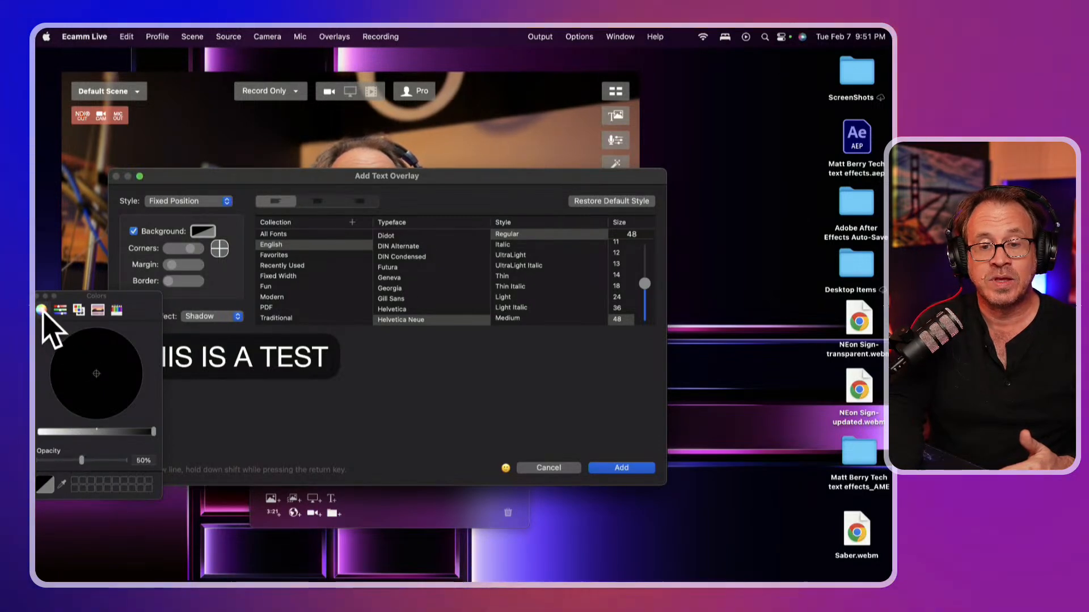
{"action": "left_click", "coordinate": [91, 371]}
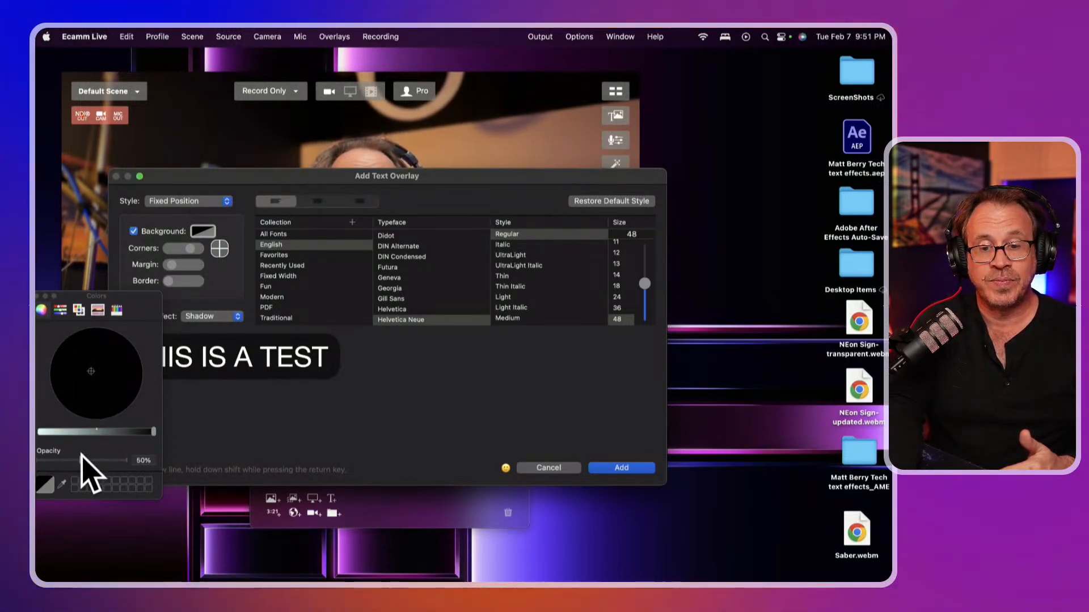
{"action": "left_click_drag", "start_coordinate": [77, 461], "coordinate": [94, 462]}
{"action": "left_click", "coordinate": [102, 380]}
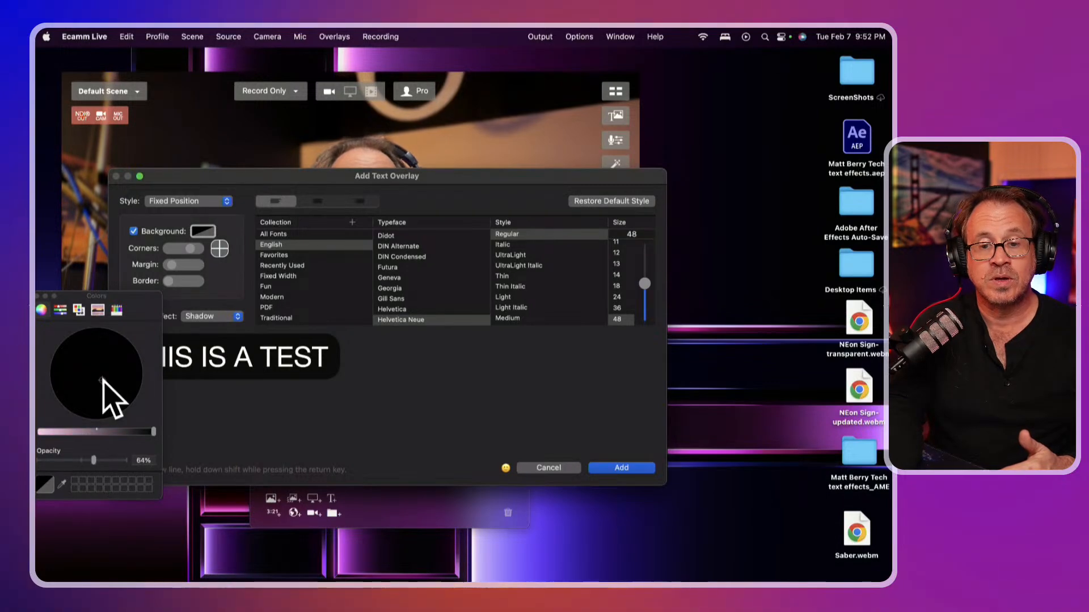
Set the background to RGB 163, 142, 0 with the sliders and add the overlay
{"action": "left_click", "coordinate": [60, 309]}
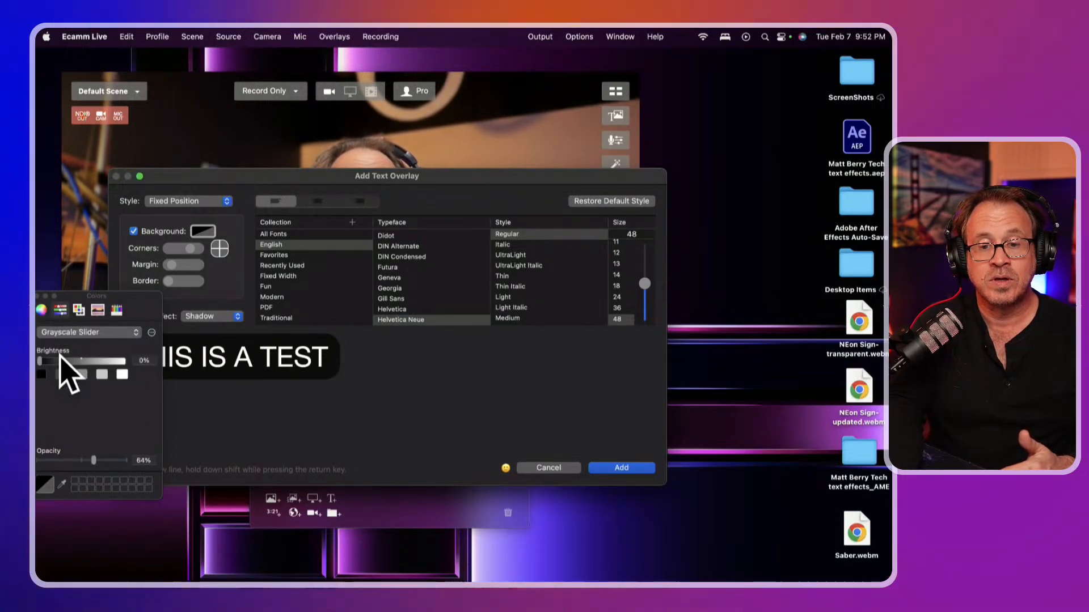
{"action": "left_click", "coordinate": [88, 334]}
{"action": "left_click", "coordinate": [76, 347]}
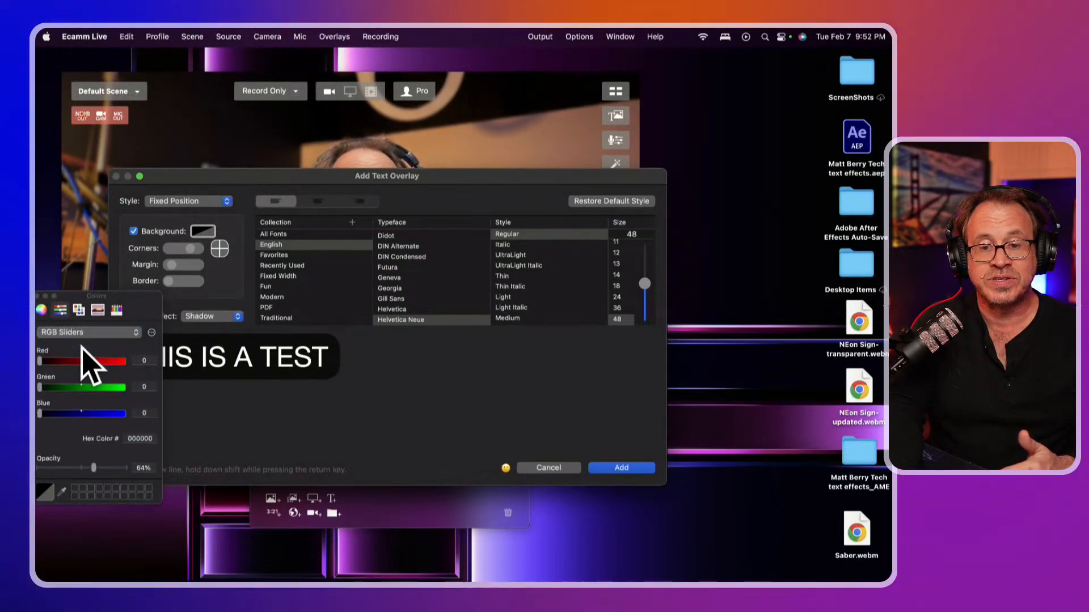
{"action": "left_click", "coordinate": [42, 309]}
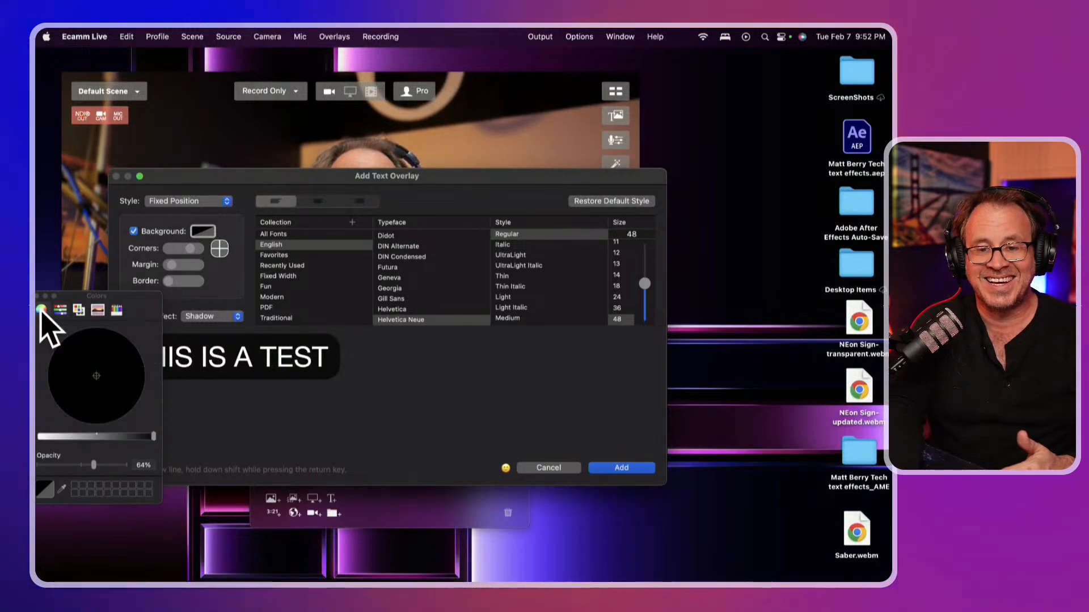
{"action": "left_click", "coordinate": [59, 309]}
{"action": "left_click_drag", "start_coordinate": [69, 358], "coordinate": [94, 361]}
{"action": "left_click", "coordinate": [87, 388]}
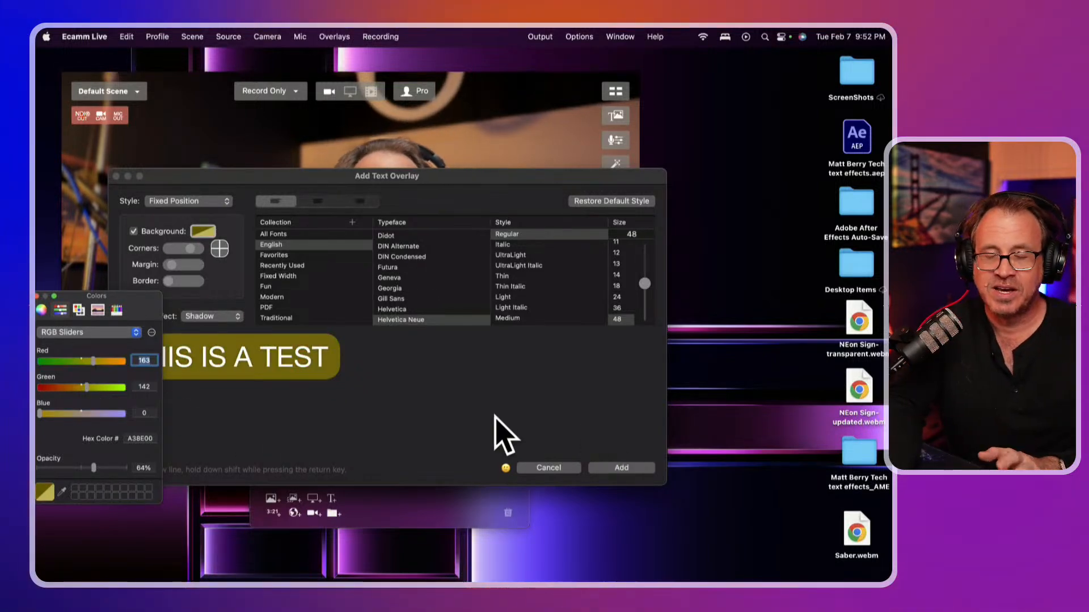
{"action": "left_click", "coordinate": [621, 468]}
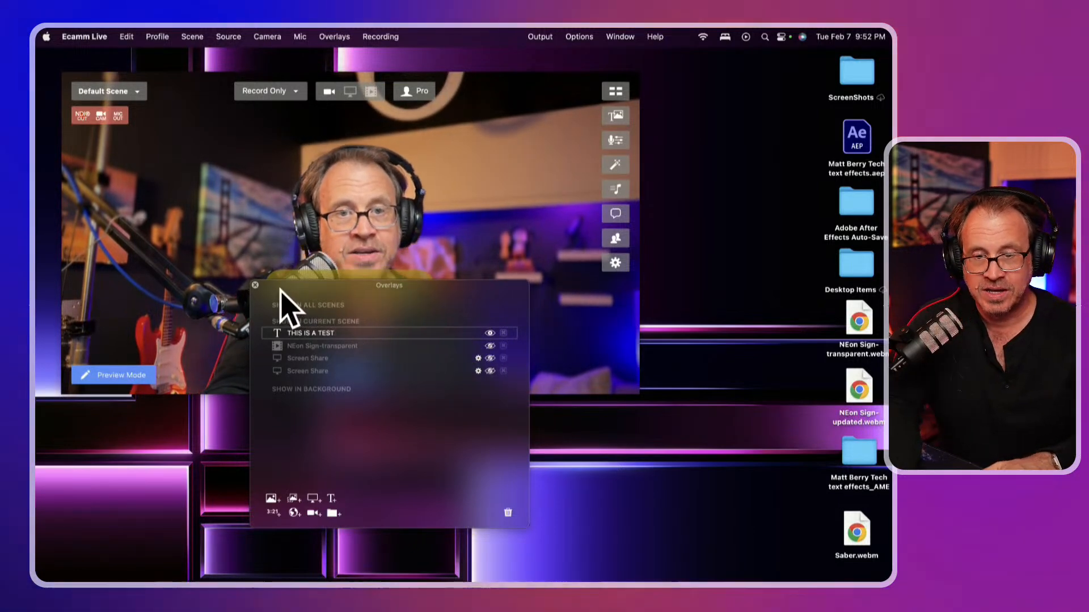
Move the THIS IS A TEST caption upper left, reopen its settings, and save it with the shadow kept
{"action": "left_click_drag", "start_coordinate": [353, 279], "coordinate": [647, 329]}
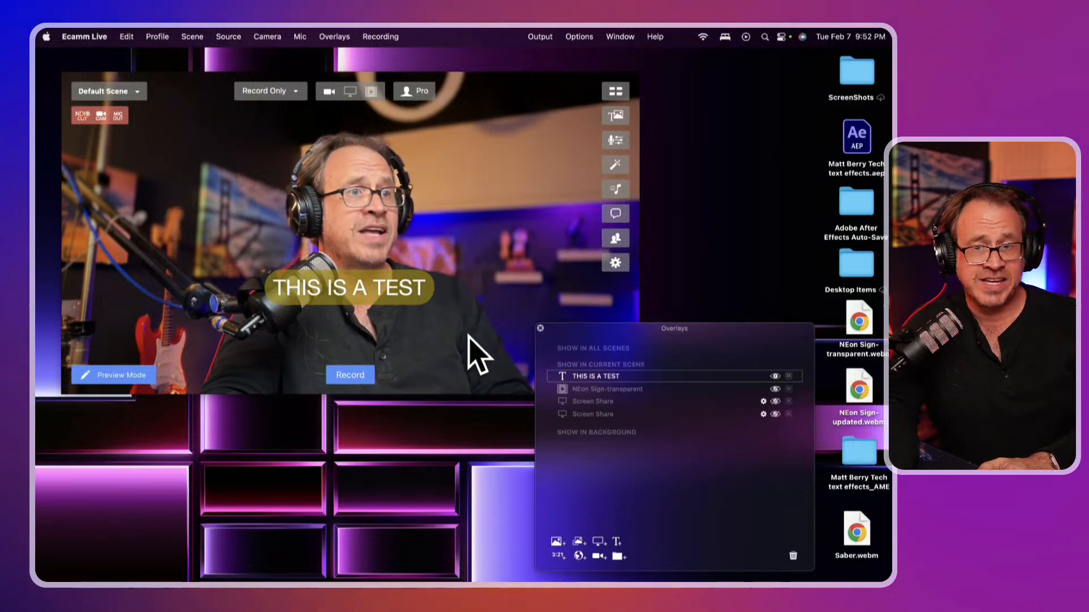
{"action": "left_click_drag", "start_coordinate": [376, 287], "coordinate": [243, 226]}
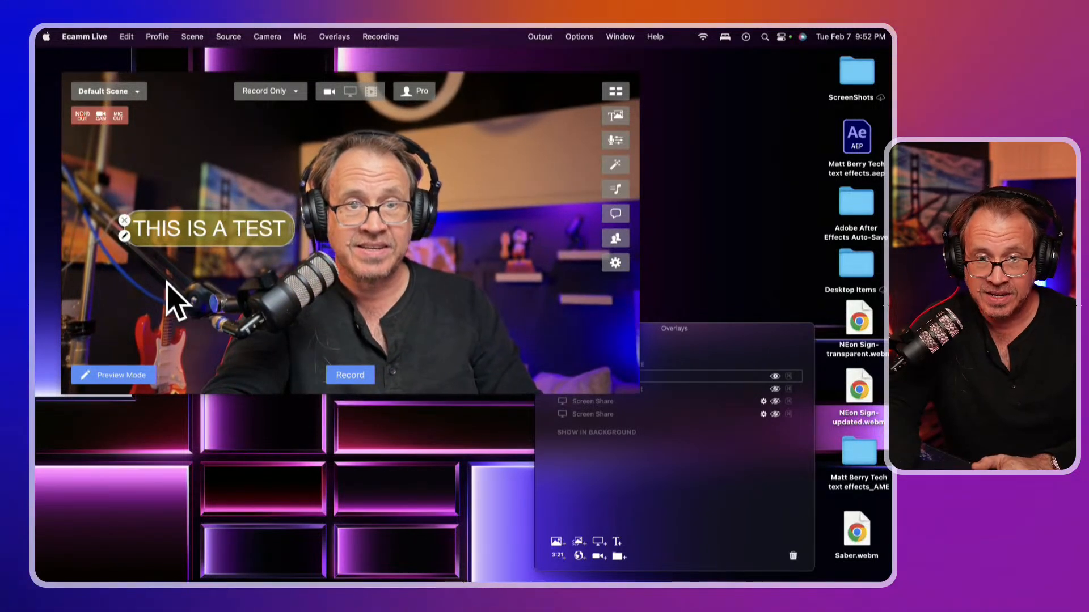
{"action": "left_click", "coordinate": [125, 234]}
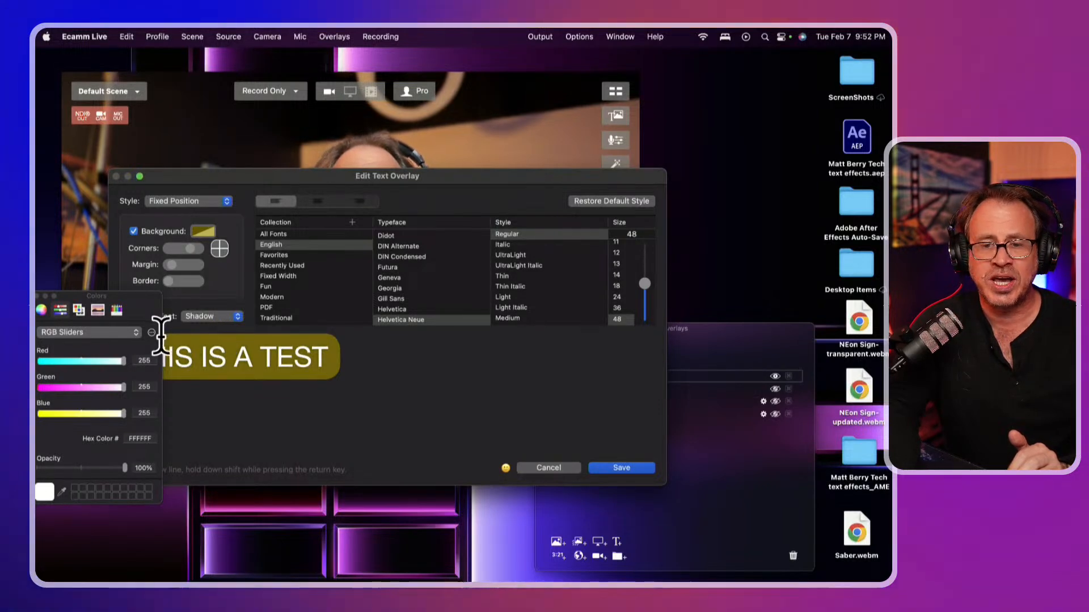
{"action": "left_click_drag", "start_coordinate": [125, 300], "coordinate": [418, 298]}
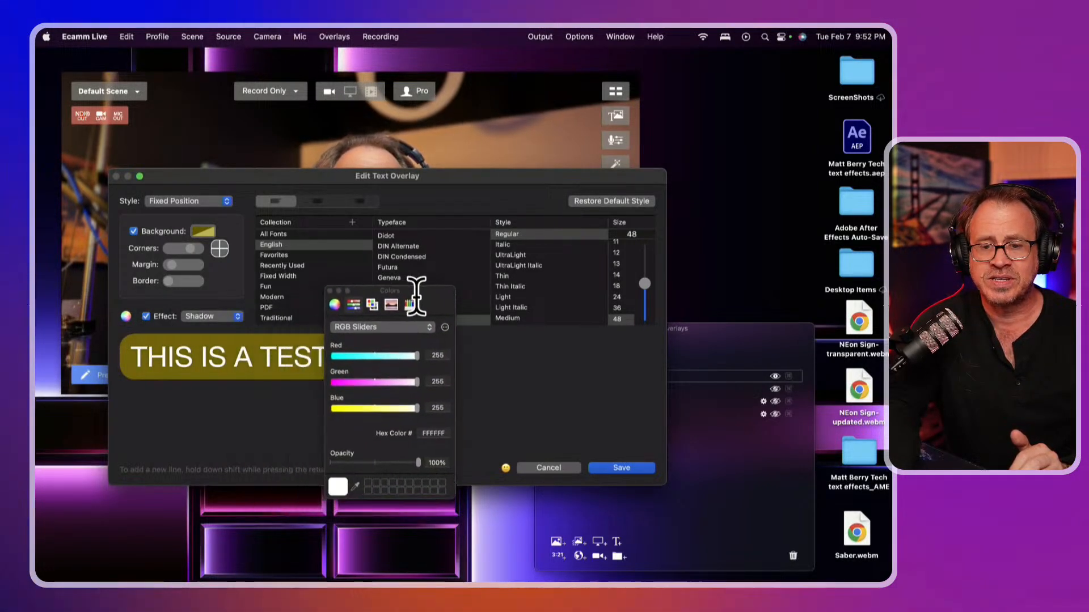
{"action": "left_click", "coordinate": [335, 304]}
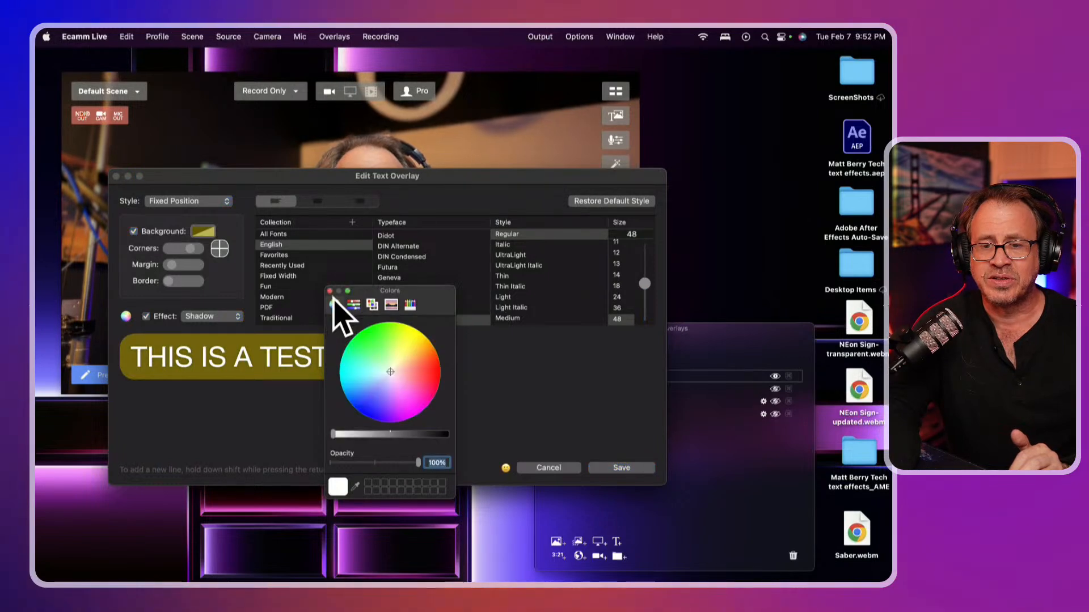
{"action": "left_click", "coordinate": [618, 468]}
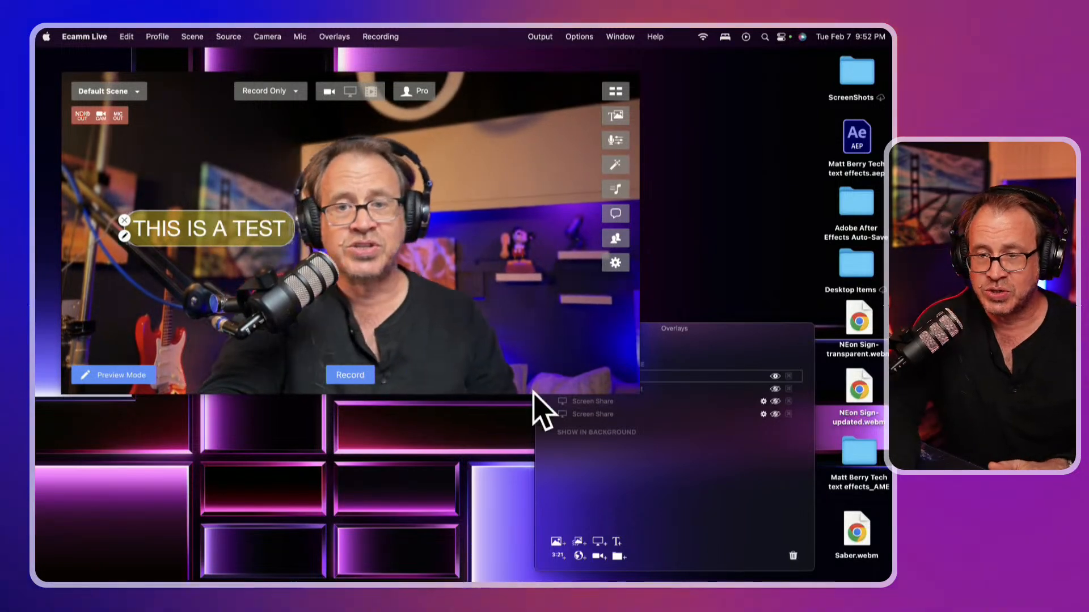
Add a 10:00 Countdown overlay with magenta numbers on a deeper green background
{"action": "left_click", "coordinate": [558, 556]}
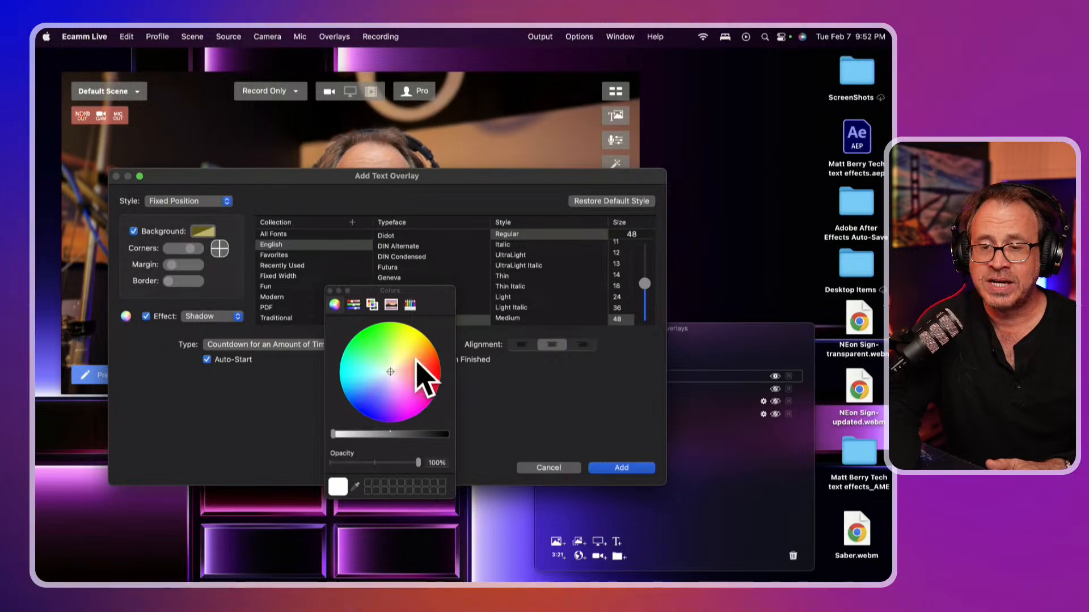
{"action": "left_click_drag", "start_coordinate": [419, 306], "coordinate": [213, 359]}
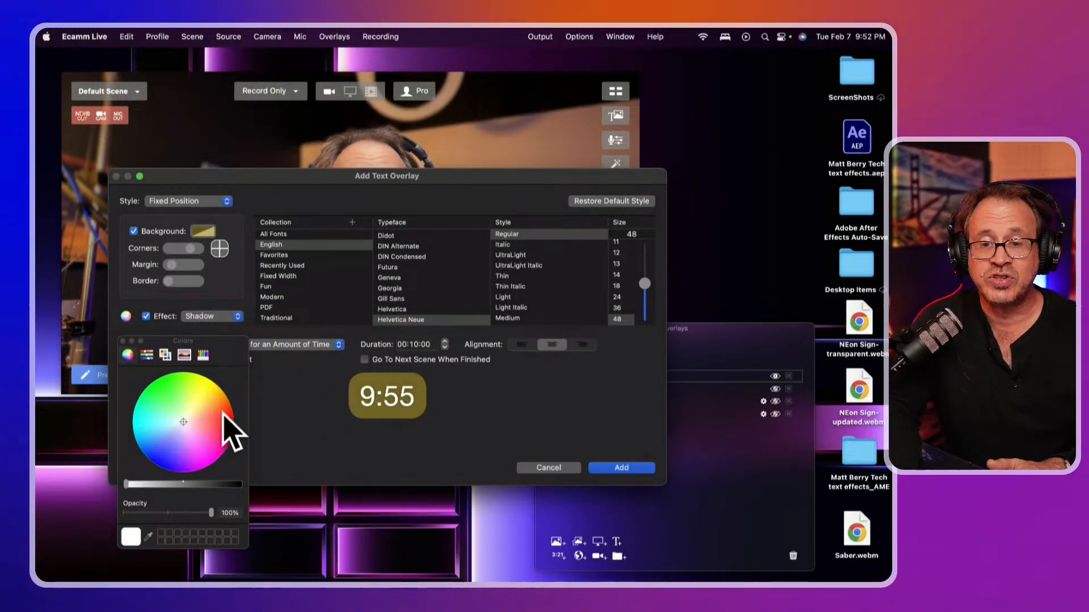
{"action": "left_click", "coordinate": [219, 417]}
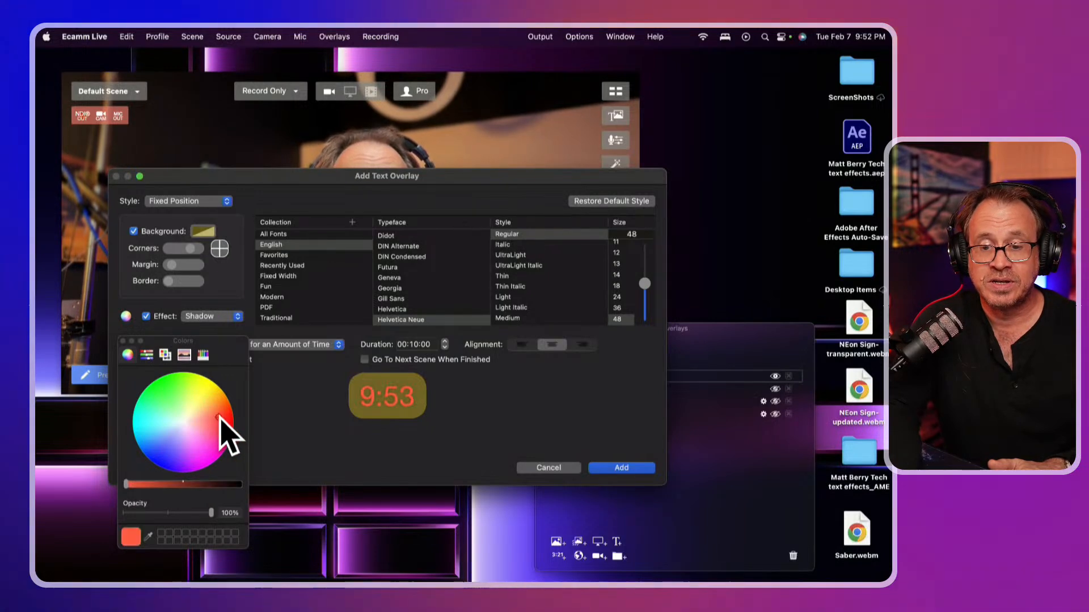
{"action": "left_click", "coordinate": [194, 458]}
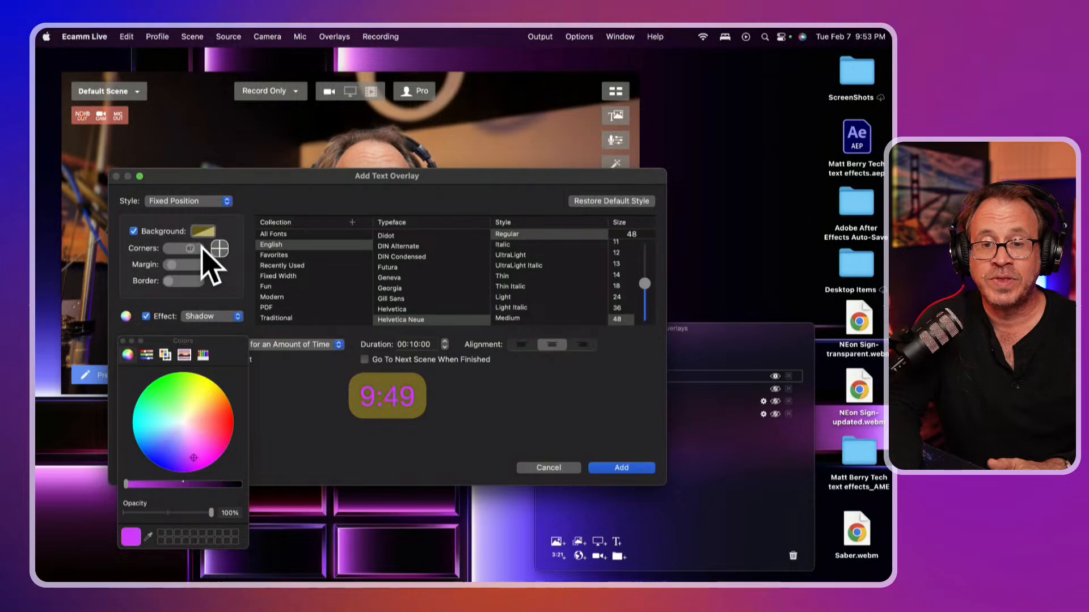
{"action": "left_click", "coordinate": [200, 231]}
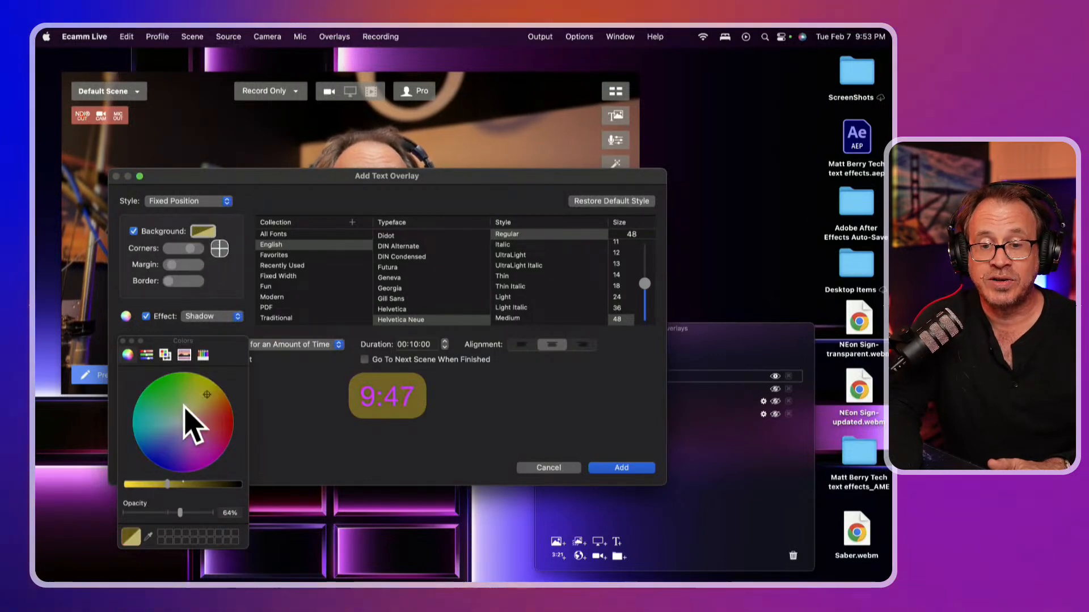
{"action": "left_click_drag", "start_coordinate": [174, 401], "coordinate": [167, 392]}
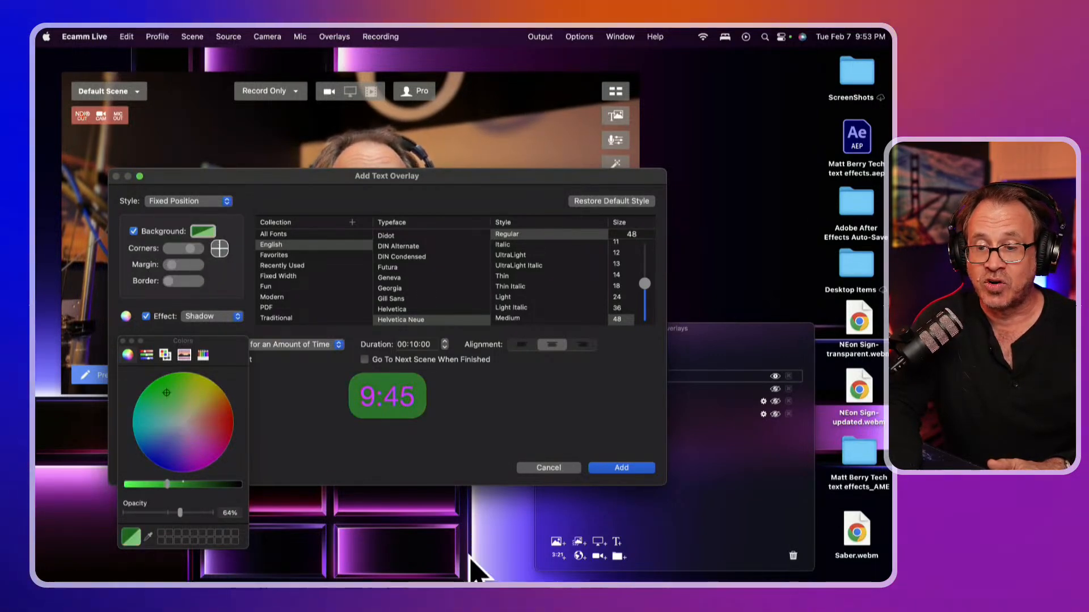
{"action": "left_click", "coordinate": [622, 468]}
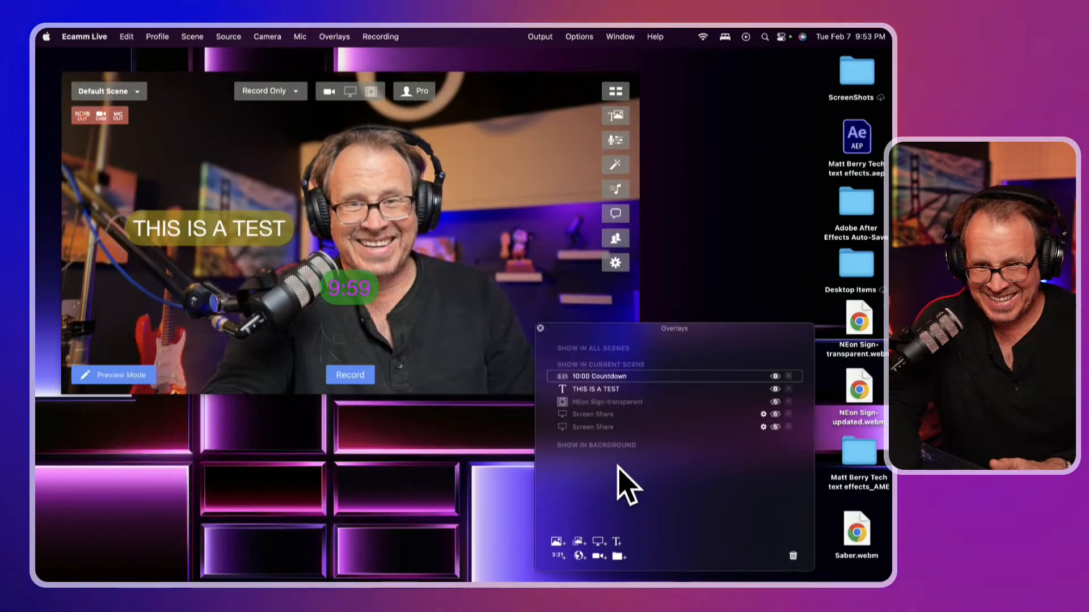
Drag the countdown timer to the right of the preview, level with the caption
{"action": "mouse_move", "coordinate": [346, 295]}
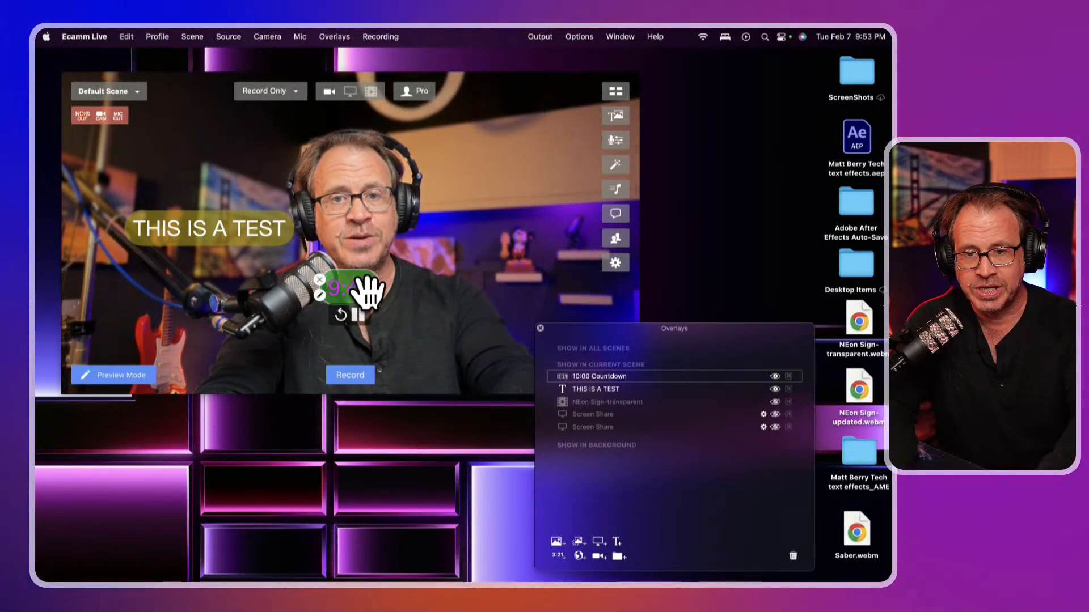
{"action": "left_click_drag", "start_coordinate": [366, 290], "coordinate": [538, 242]}
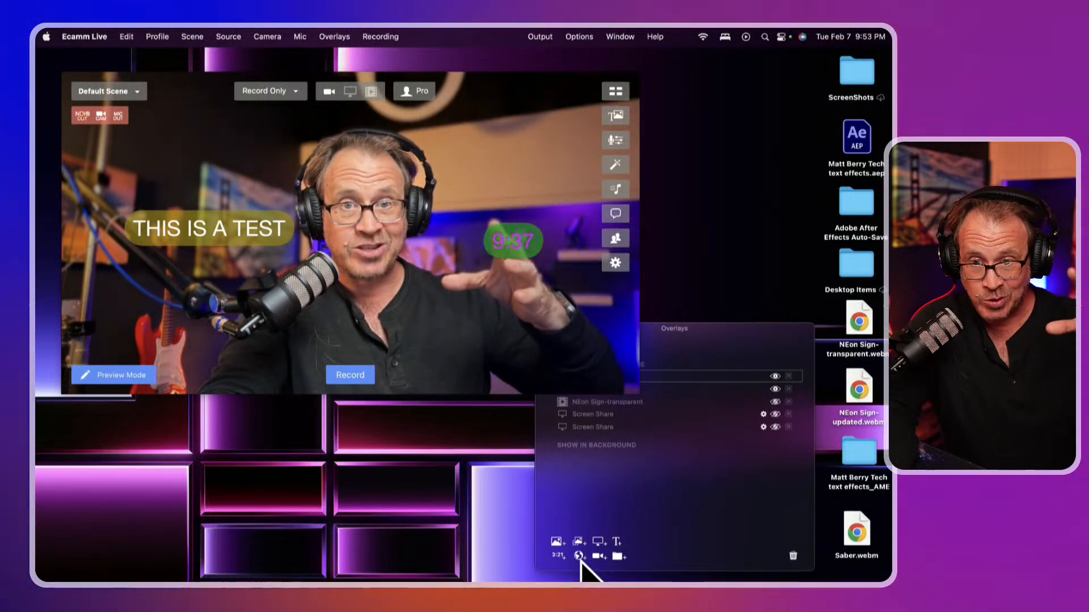
{"action": "left_click", "coordinate": [599, 560]}
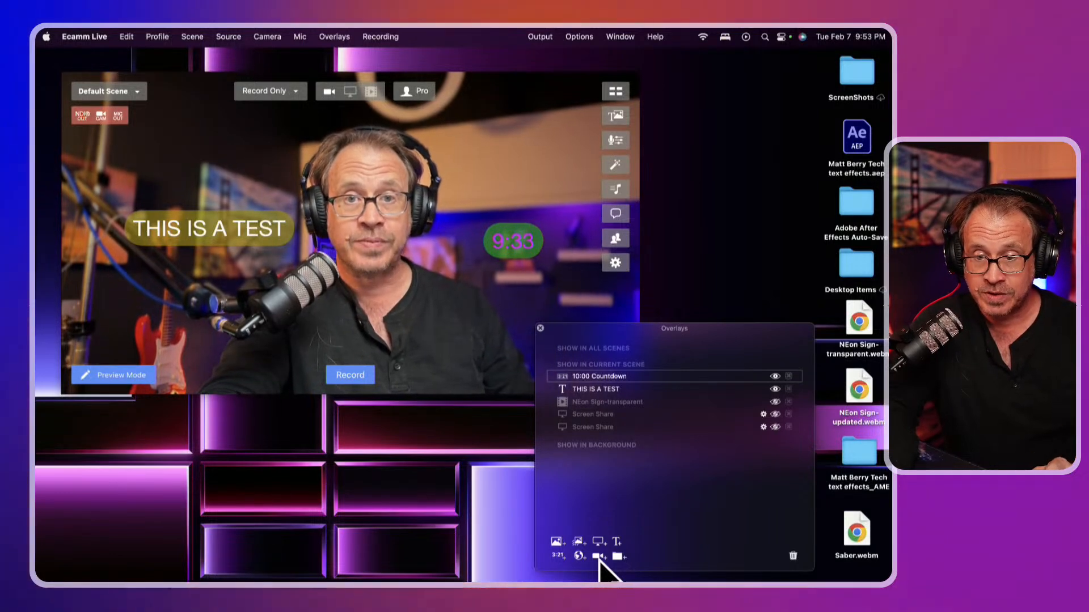
Add a camera overlay using Camera A with a Square shape, and drag it higher
{"action": "left_click", "coordinate": [599, 557]}
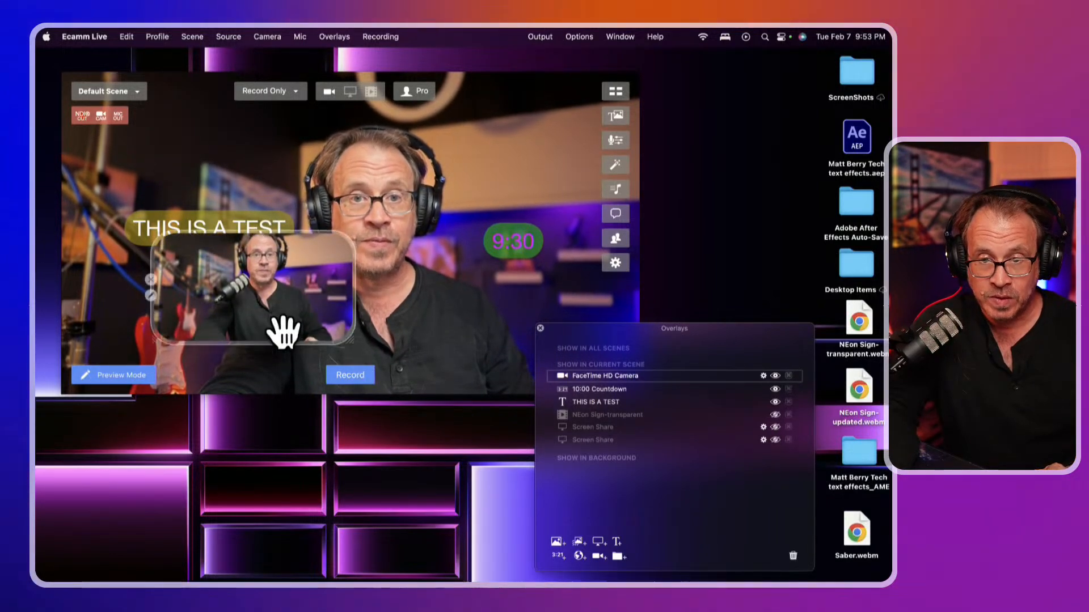
{"action": "left_click", "coordinate": [151, 295]}
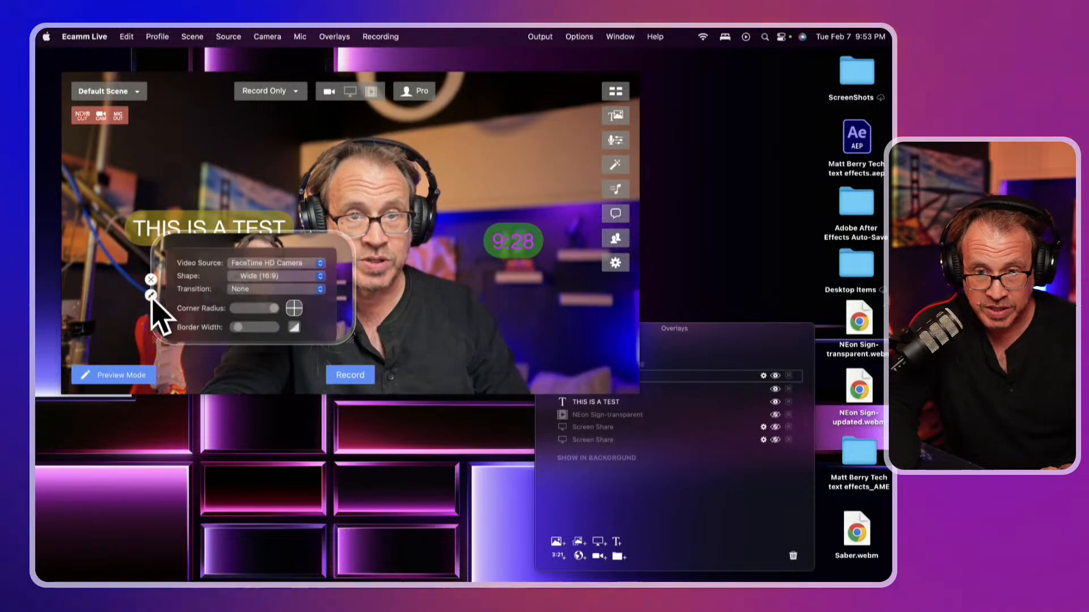
{"action": "left_click", "coordinate": [293, 266]}
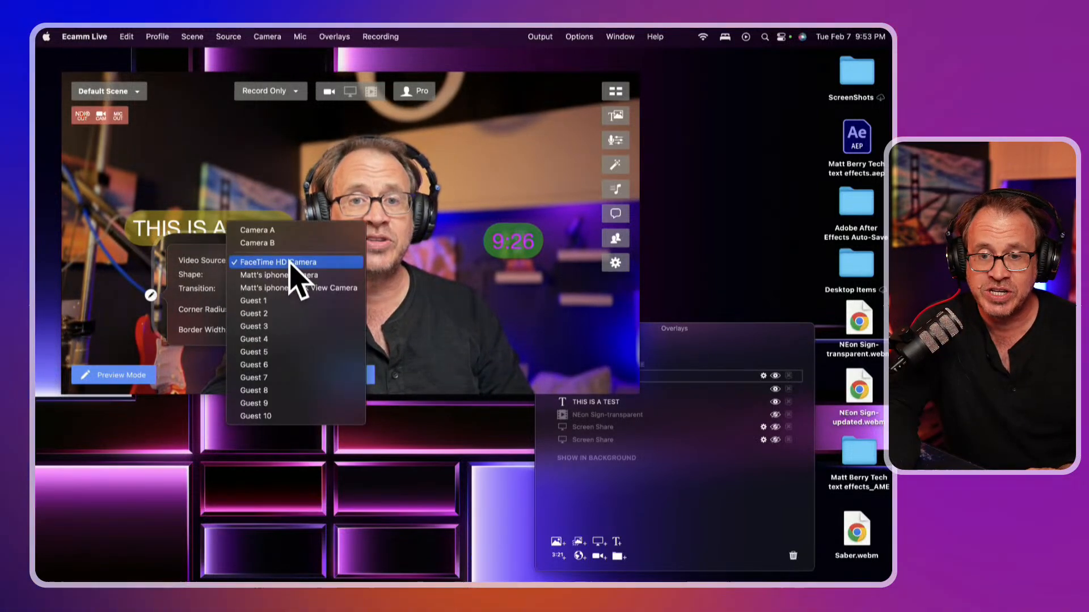
{"action": "left_click", "coordinate": [278, 230]}
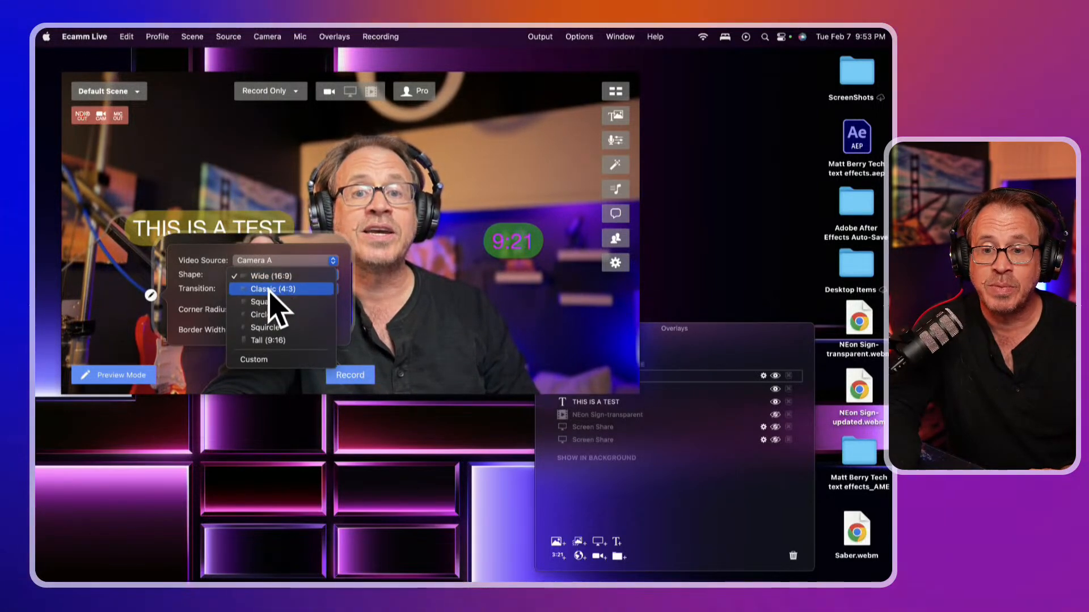
{"action": "left_click", "coordinate": [267, 302]}
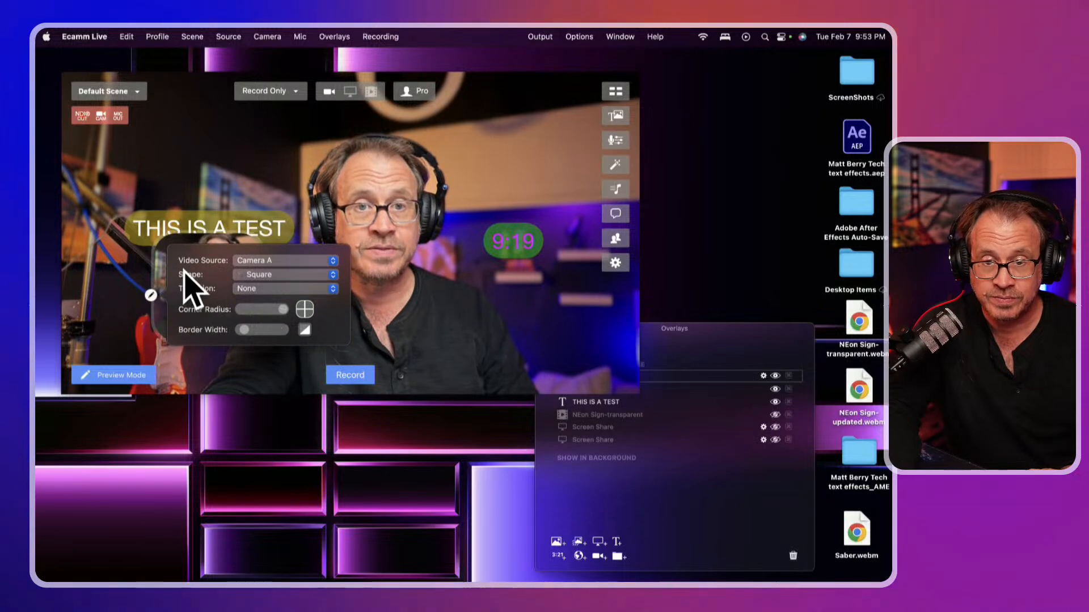
{"action": "left_click", "coordinate": [151, 295]}
{"action": "left_click_drag", "start_coordinate": [192, 296], "coordinate": [166, 196]}
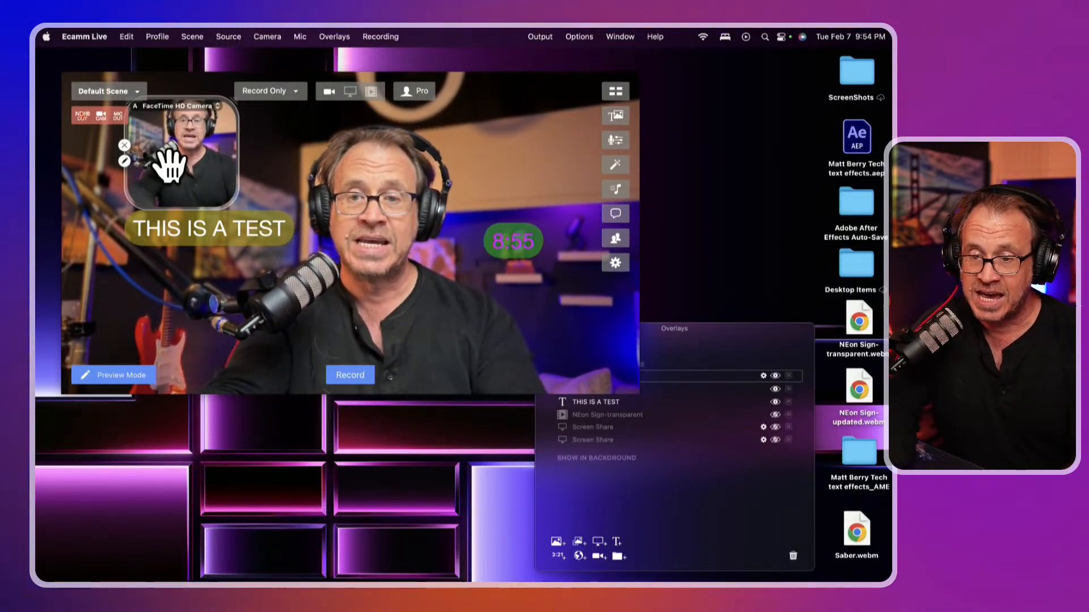
Hide the Camera A, 10:00 Countdown and THIS IS A TEST overlays, then close the list
{"action": "left_click", "coordinate": [712, 332]}
{"action": "left_click_drag", "start_coordinate": [711, 330], "coordinate": [672, 244]}
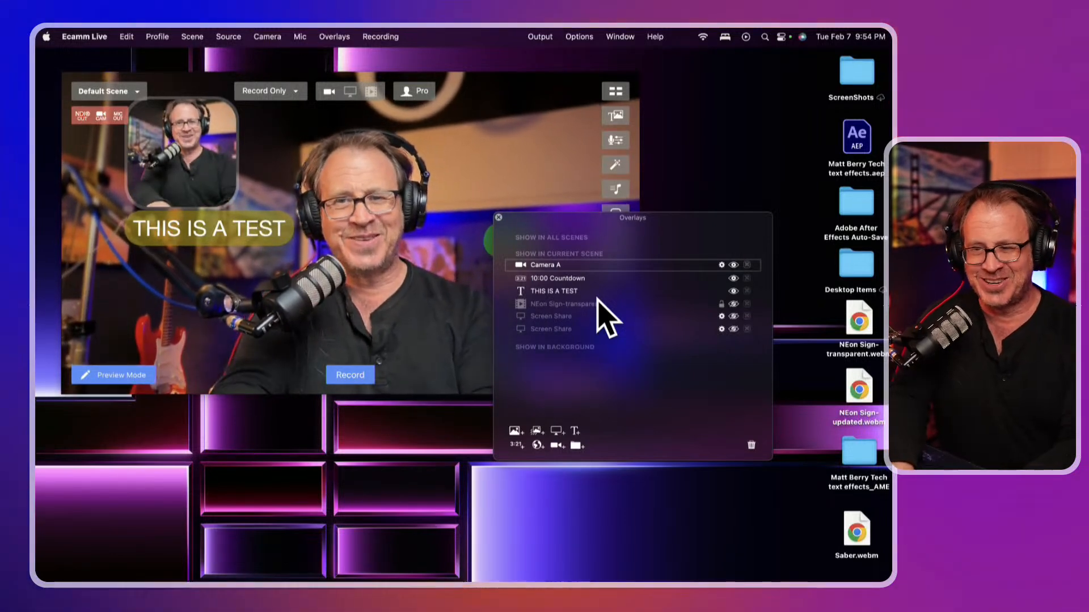
{"action": "left_click", "coordinate": [733, 265]}
{"action": "left_click", "coordinate": [734, 278]}
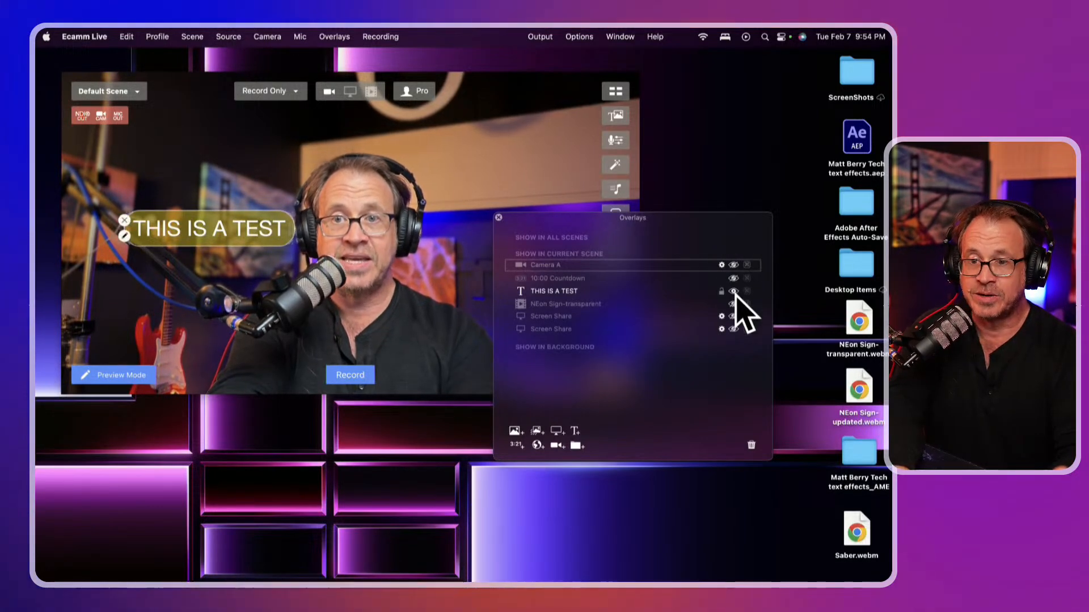
{"action": "left_click", "coordinate": [733, 291]}
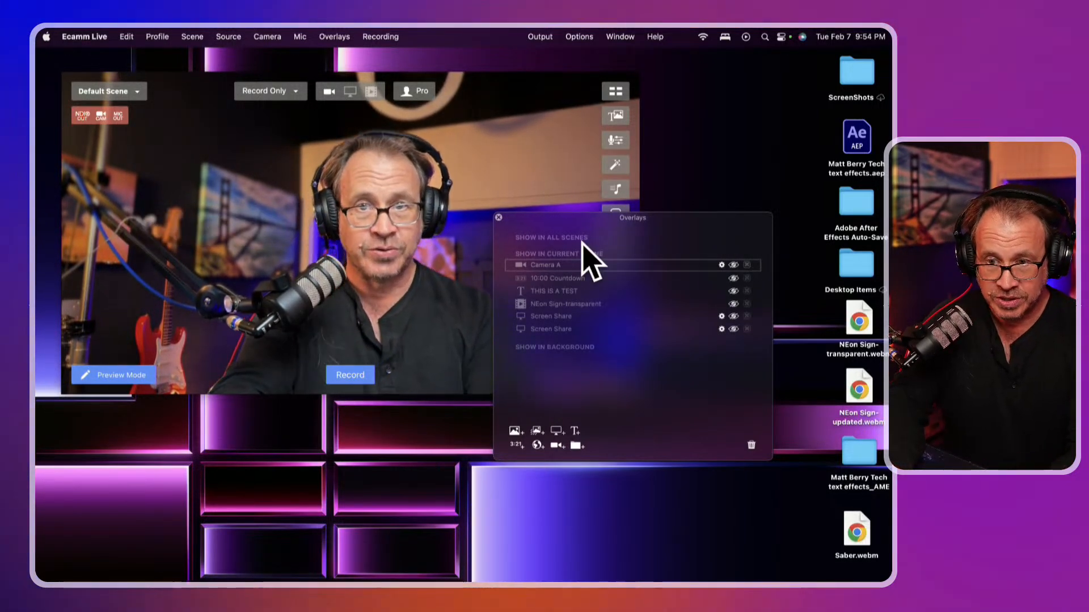
{"action": "left_click", "coordinate": [499, 217]}
Check the Sound Levels panel showing the MacBook Air Microphone live, then close it
{"action": "left_click", "coordinate": [616, 142]}
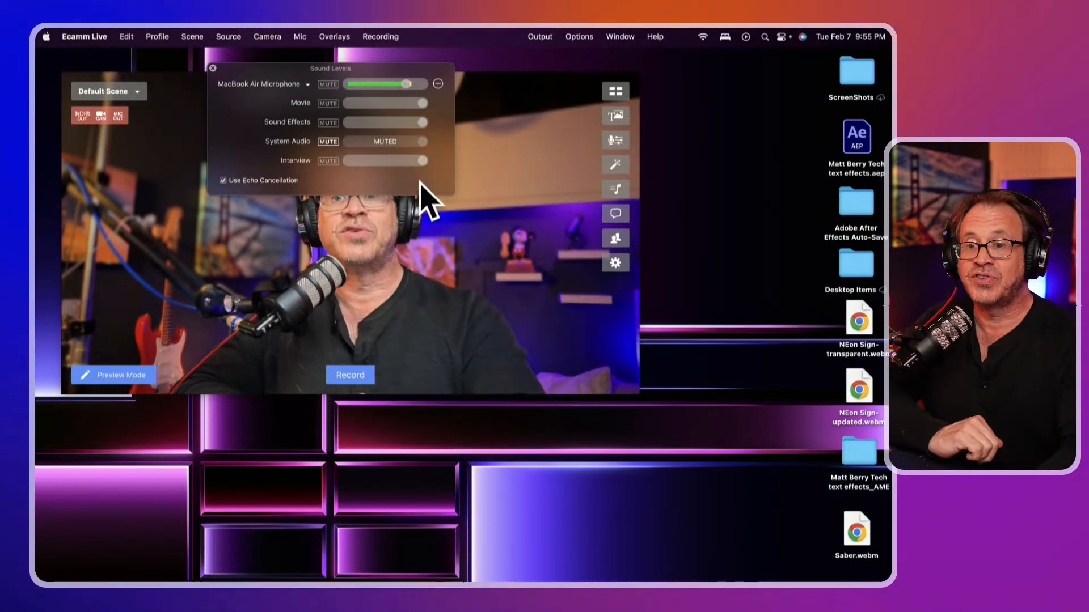
{"action": "left_click", "coordinate": [213, 69]}
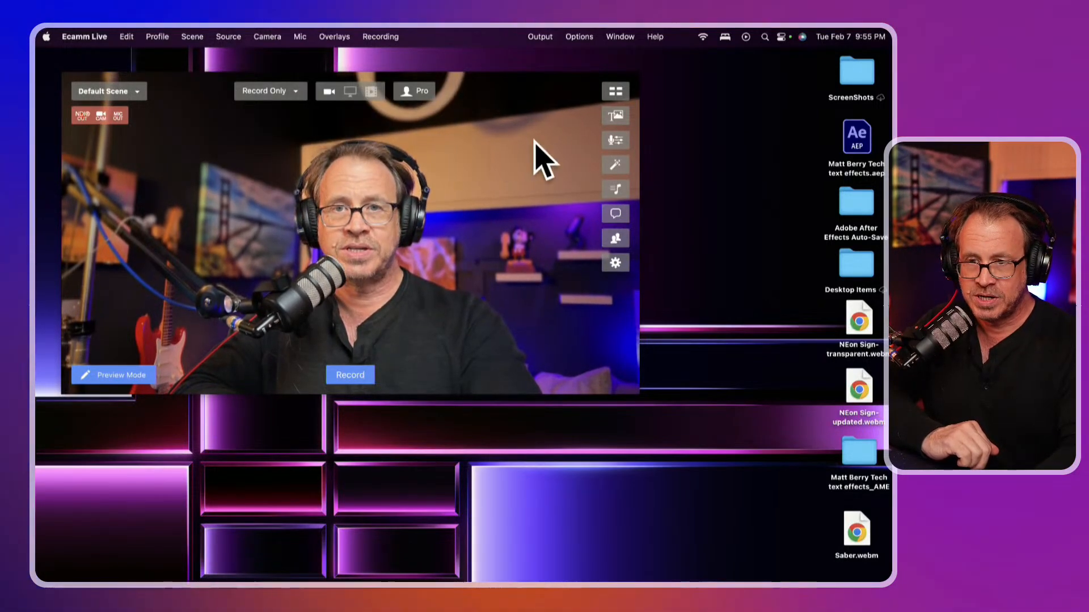
In Camera Effects, select Camera B and test its Brightness slider
{"action": "left_click", "coordinate": [615, 165]}
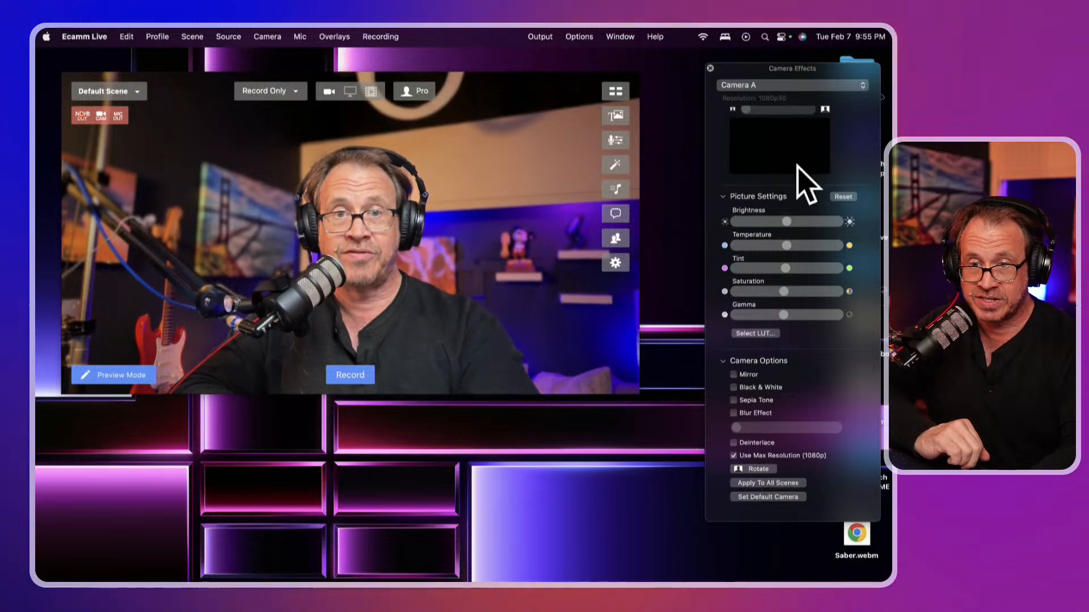
{"action": "left_click", "coordinate": [773, 89]}
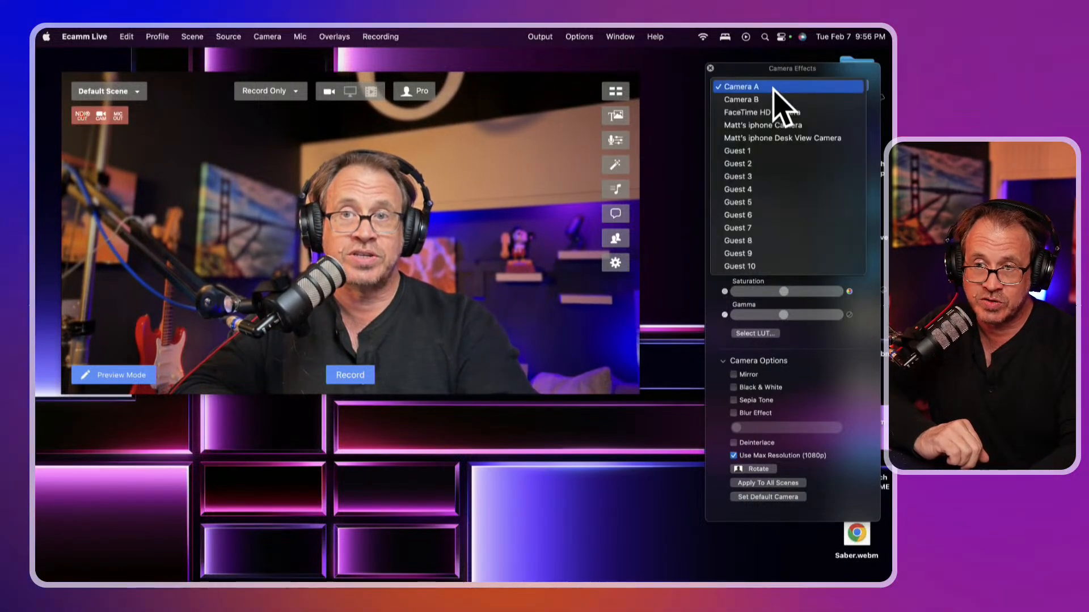
{"action": "left_click", "coordinate": [777, 101]}
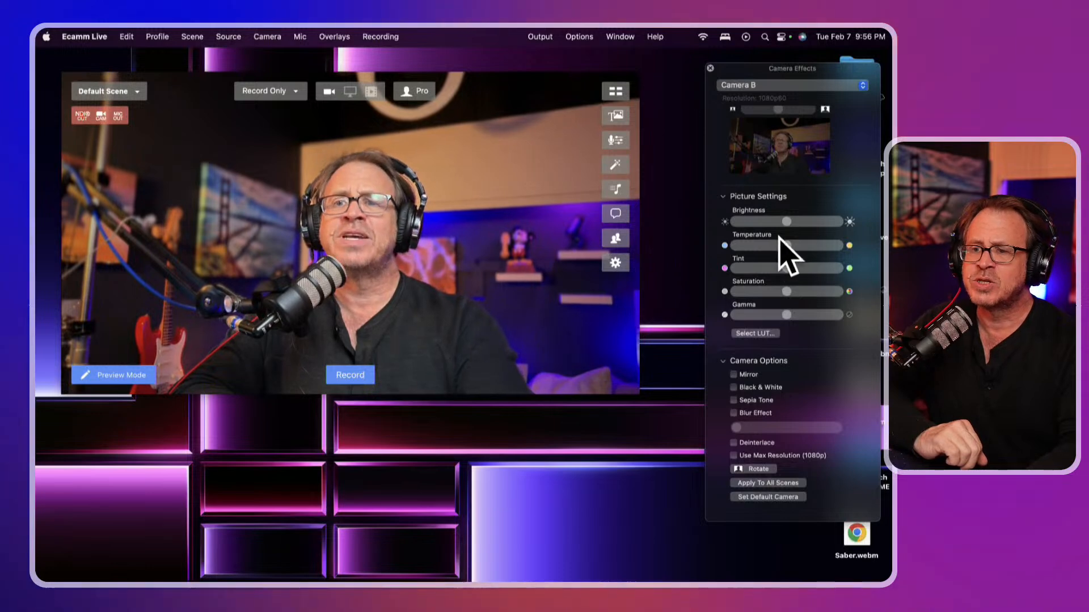
{"action": "left_click_drag", "start_coordinate": [792, 223], "coordinate": [790, 246]}
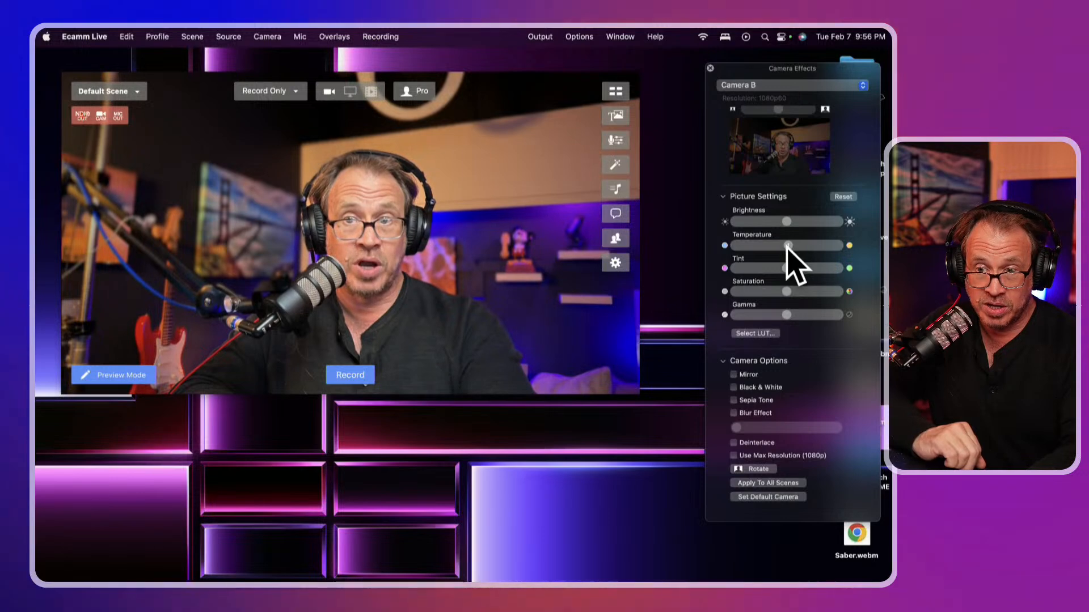
{"action": "scroll", "coordinate": [787, 250], "scroll_direction": "up", "scroll_amount": 5}
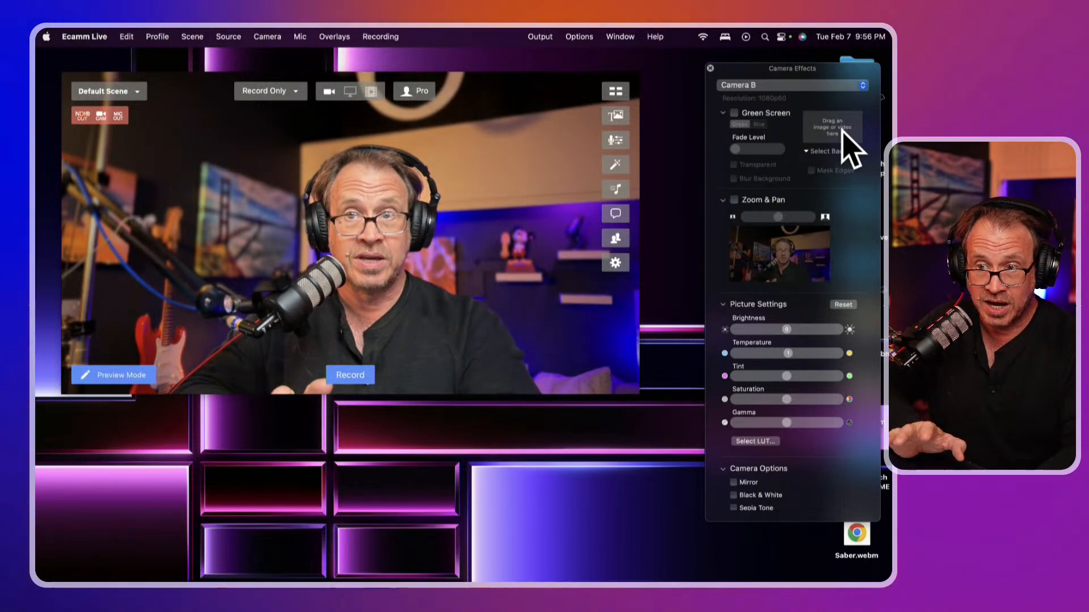
Turn on Zoom & Pan for Camera B, then select the iPhone camera instead
{"action": "left_click", "coordinate": [734, 200]}
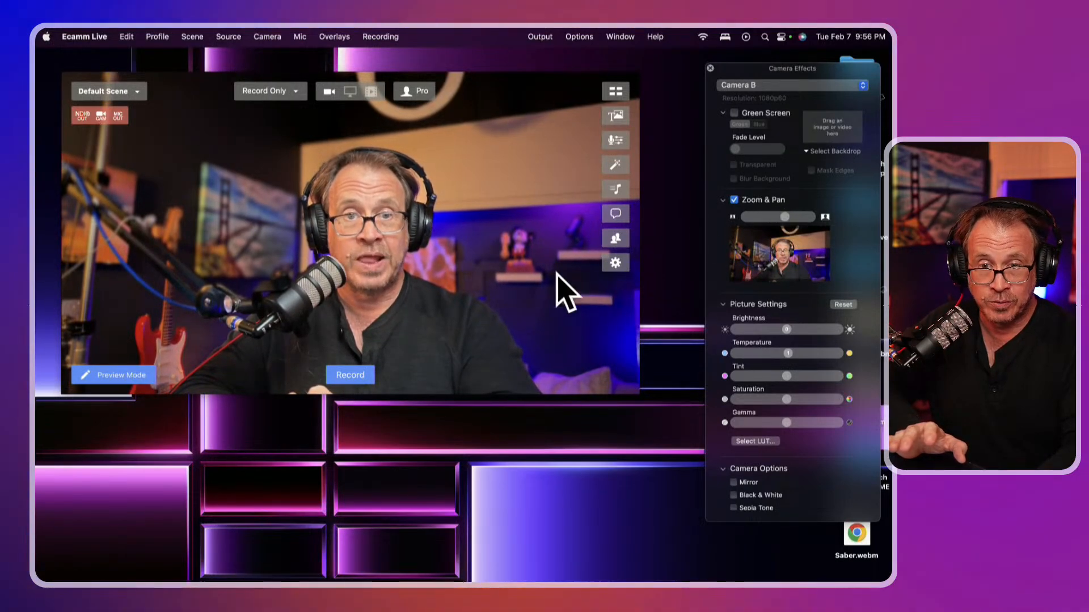
{"action": "mouse_move", "coordinate": [624, 578]}
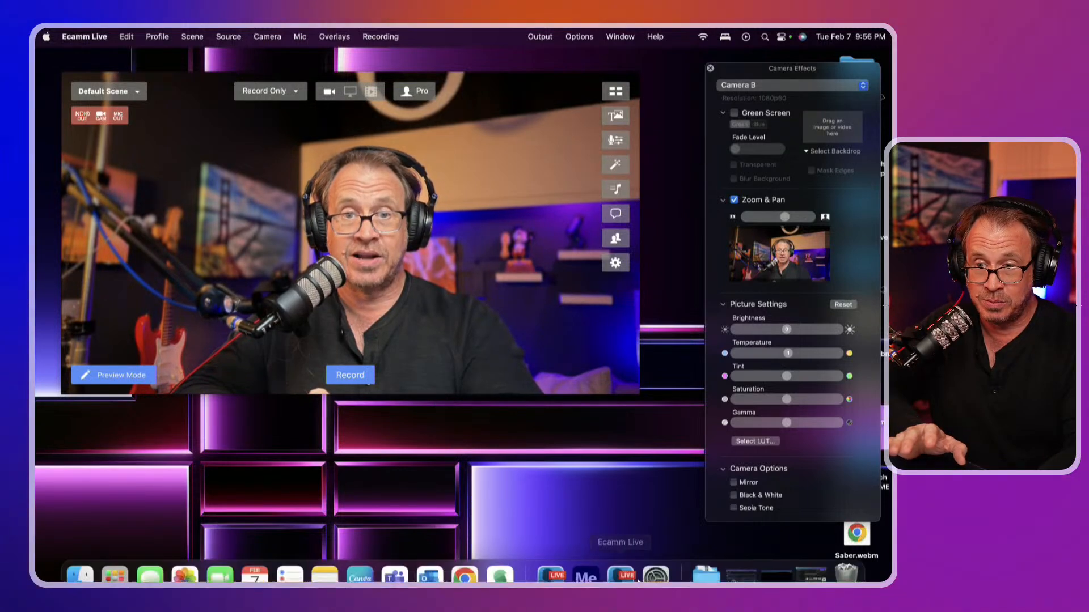
{"action": "left_click", "coordinate": [751, 86]}
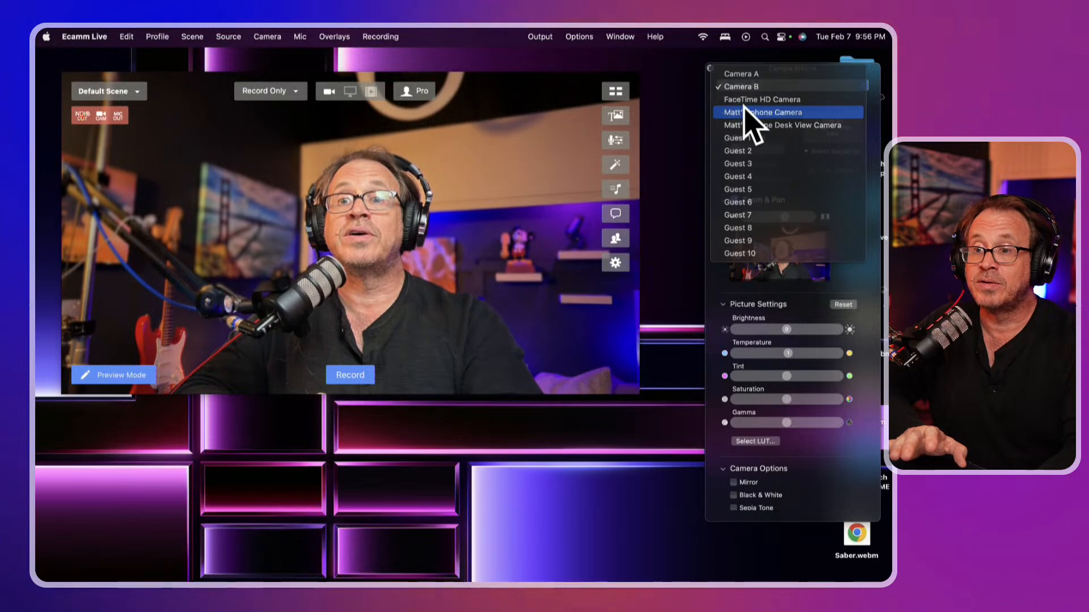
{"action": "left_click", "coordinate": [753, 114]}
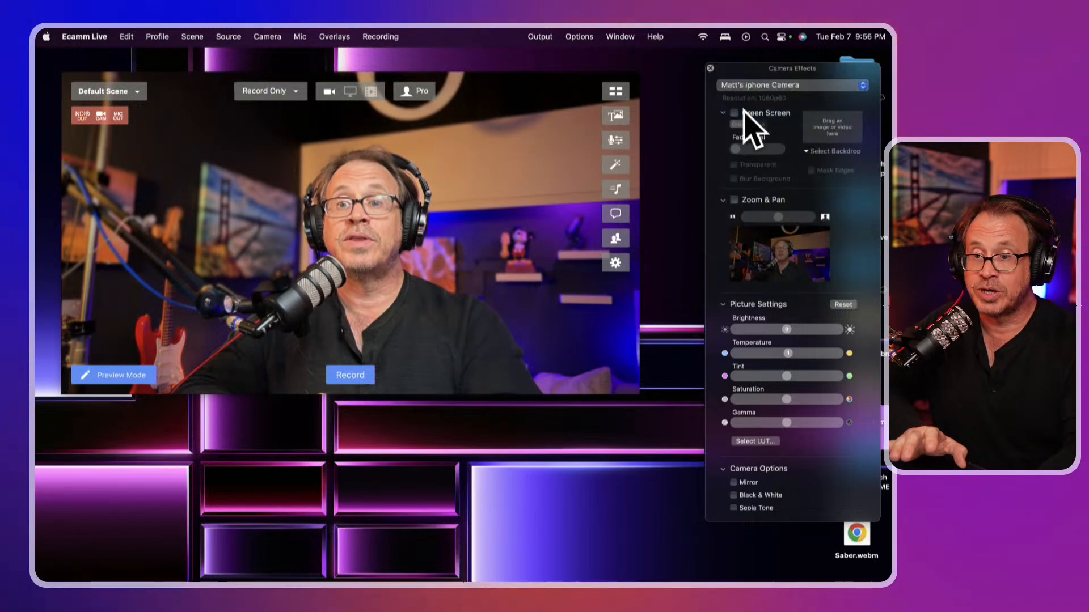
Enable Zoom & Pan for the iPhone camera, zoom in and pan the framing
{"action": "left_click", "coordinate": [734, 201]}
{"action": "left_click_drag", "start_coordinate": [778, 216], "coordinate": [782, 217]}
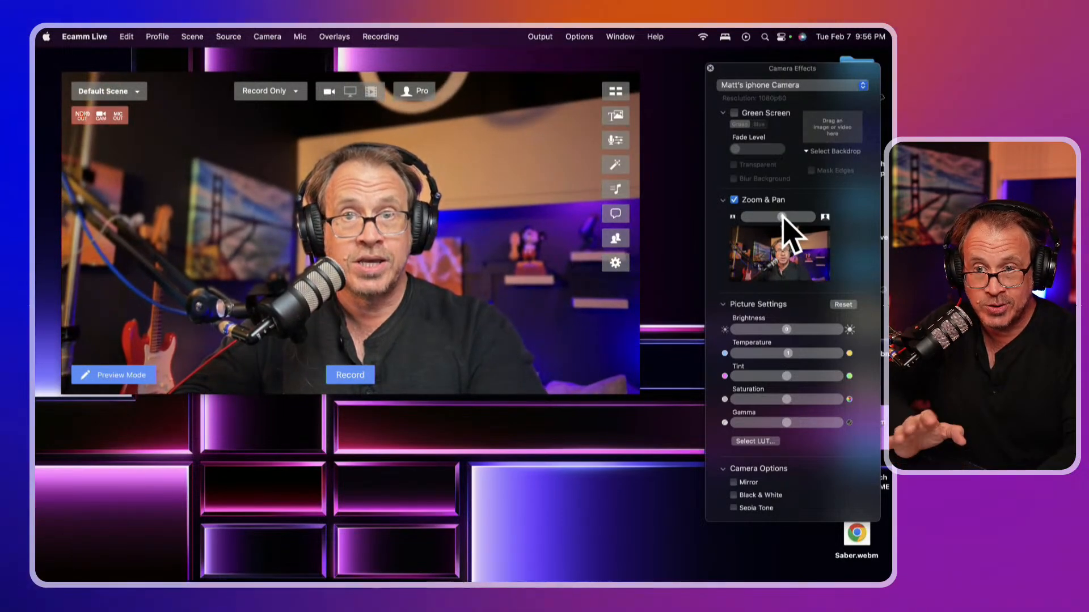
{"action": "left_click_drag", "start_coordinate": [785, 217], "coordinate": [794, 217]}
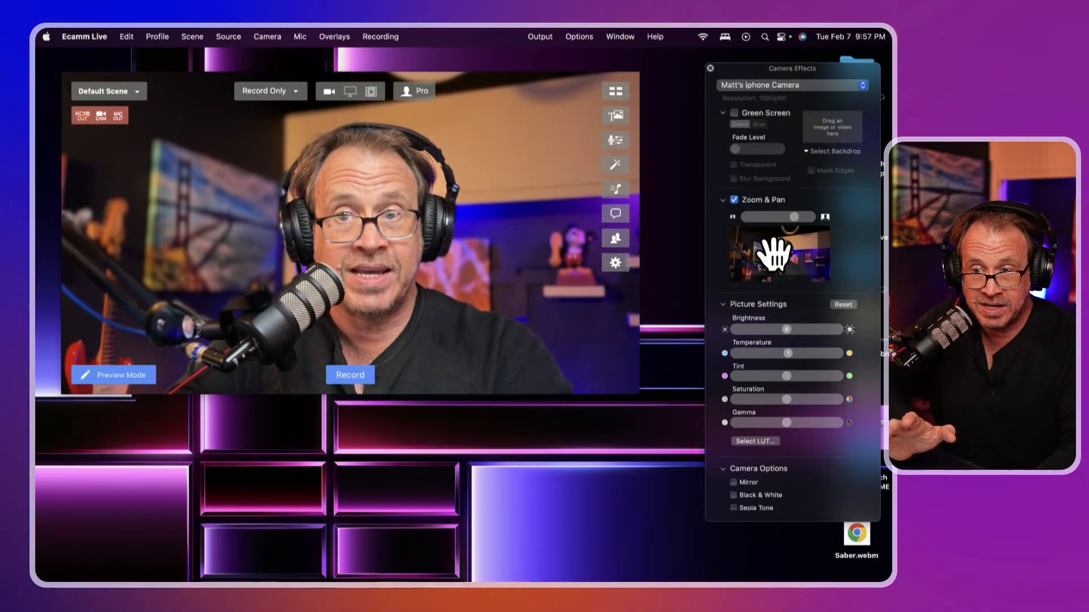
{"action": "left_click_drag", "start_coordinate": [770, 253], "coordinate": [758, 260]}
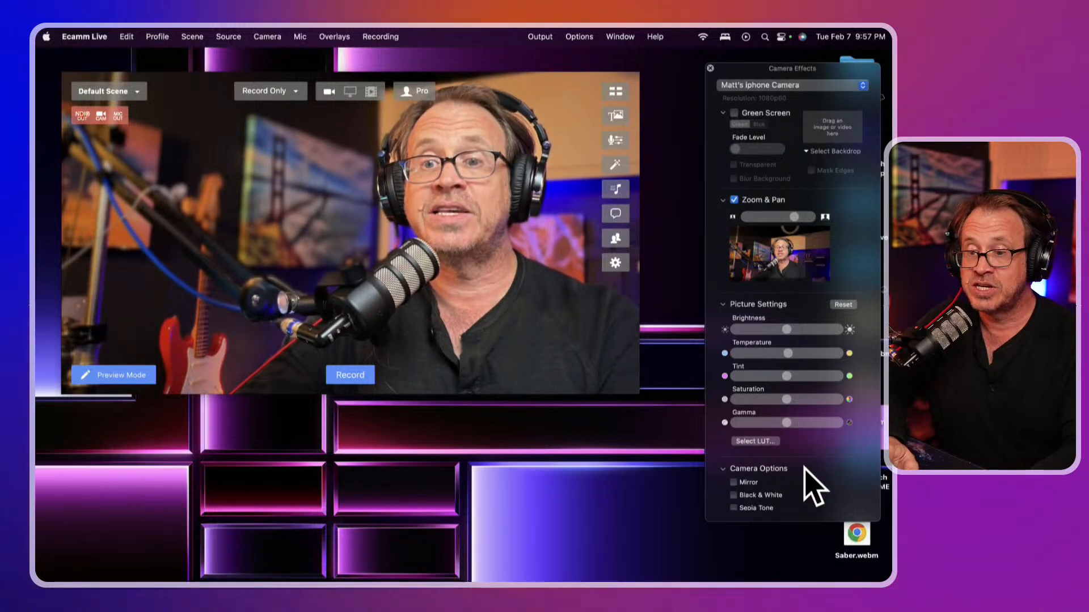
{"action": "scroll", "coordinate": [810, 482], "scroll_direction": "down", "scroll_amount": 3}
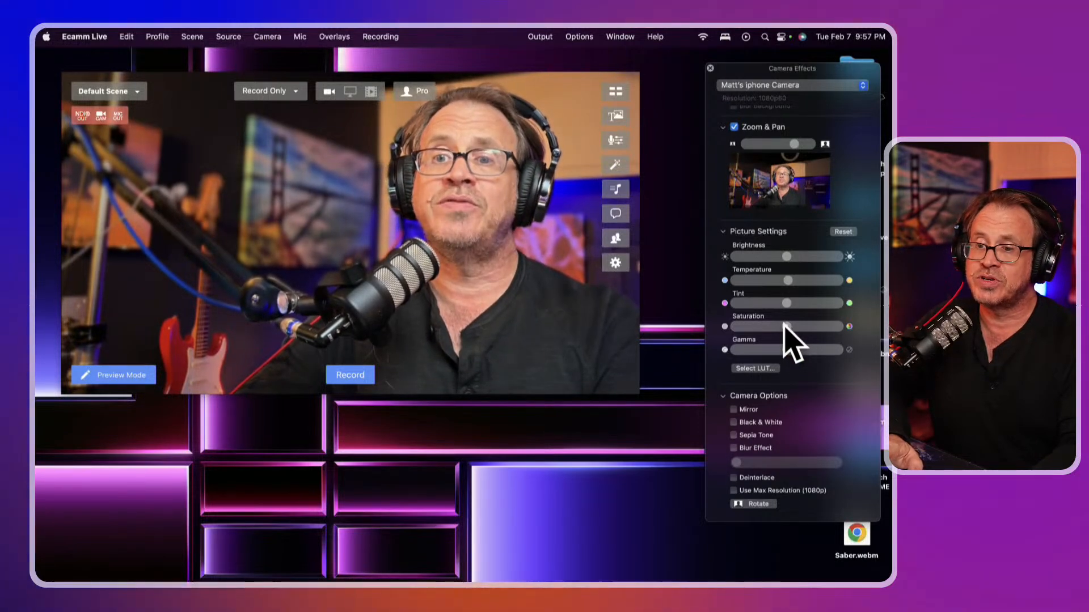
{"action": "left_click_drag", "start_coordinate": [786, 328], "coordinate": [731, 334]}
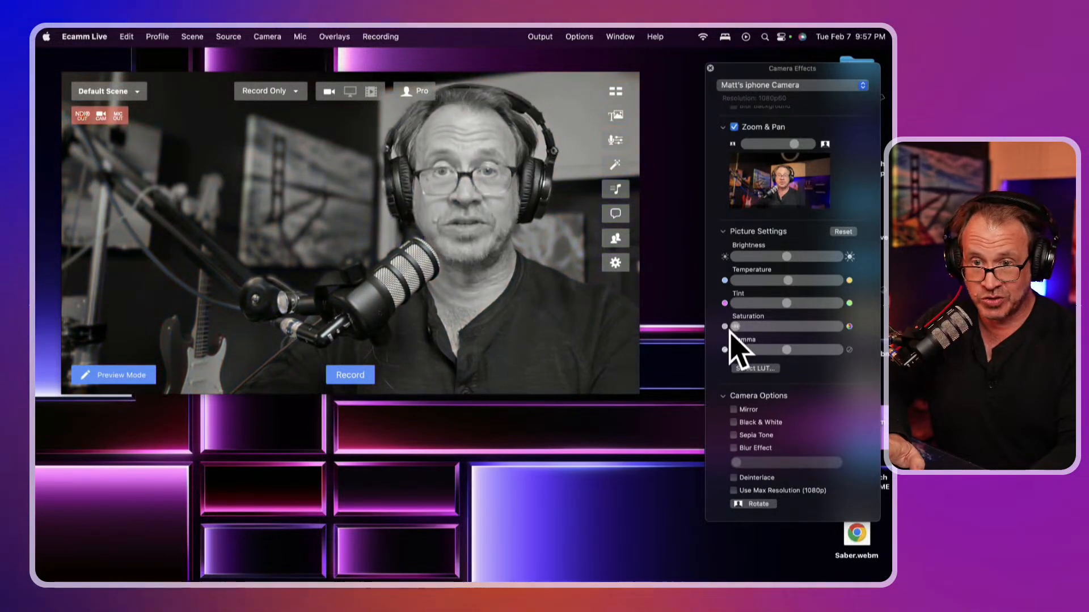
{"action": "left_click_drag", "start_coordinate": [731, 333], "coordinate": [783, 334]}
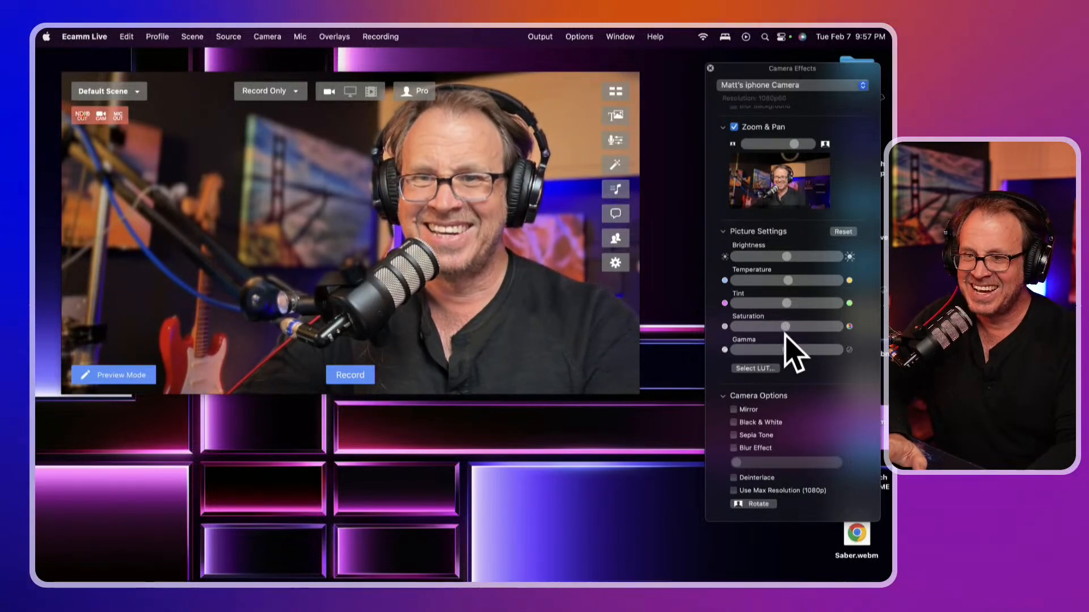
{"action": "left_click", "coordinate": [733, 422]}
{"action": "left_click", "coordinate": [734, 422]}
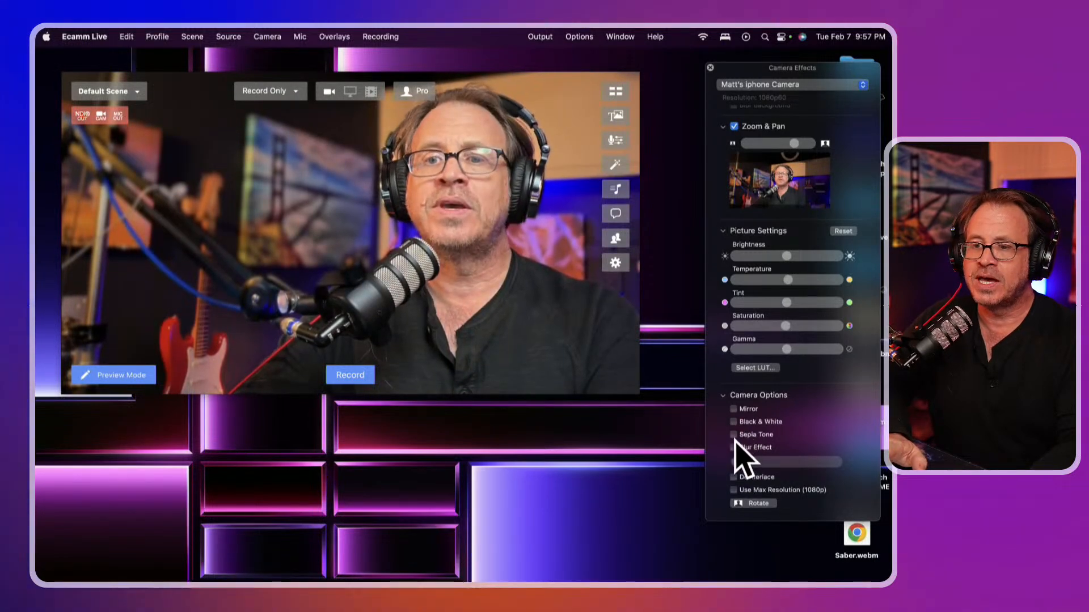
{"action": "left_click", "coordinate": [733, 435]}
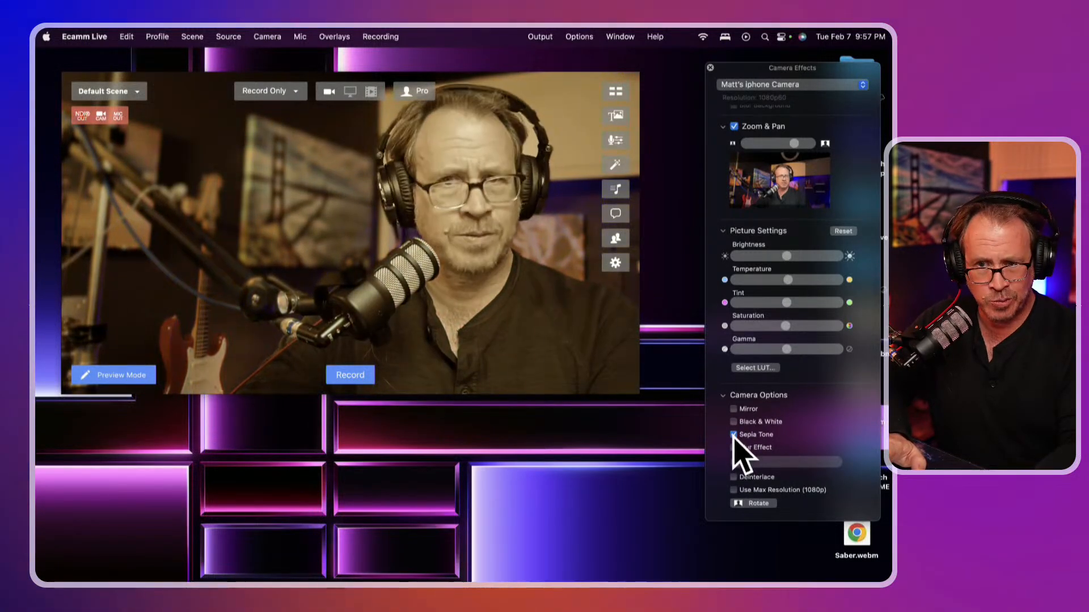
{"action": "left_click", "coordinate": [733, 435]}
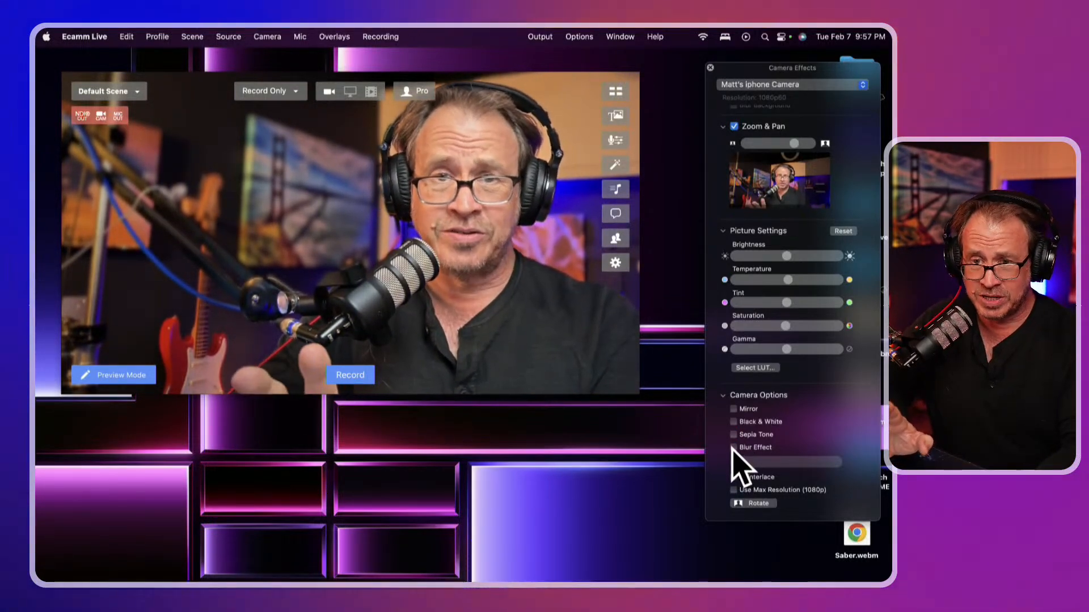
{"action": "left_click", "coordinate": [734, 448]}
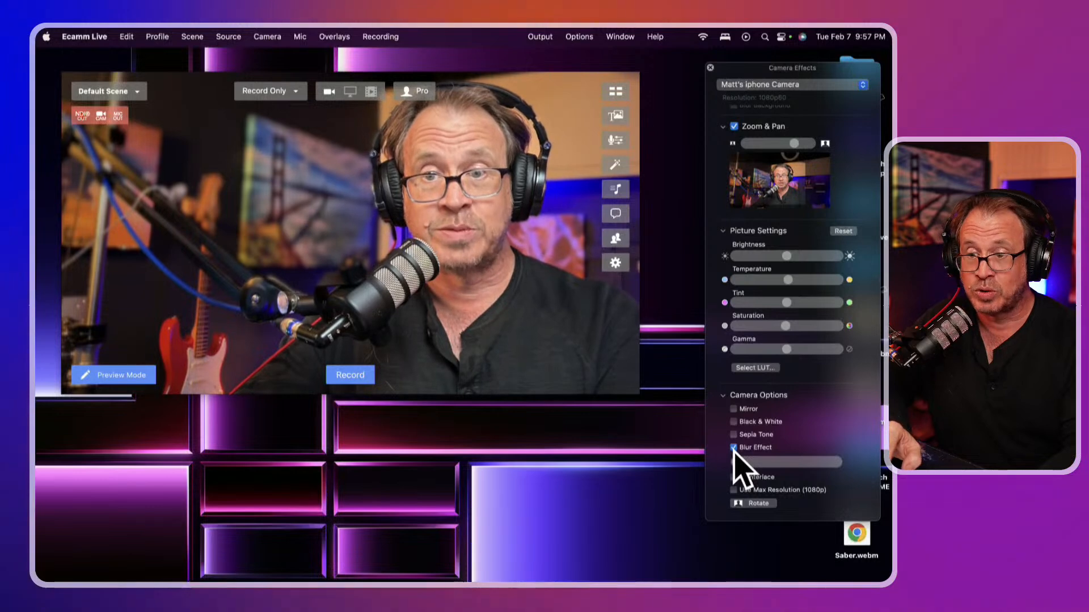
{"action": "left_click_drag", "start_coordinate": [737, 461], "coordinate": [794, 452]}
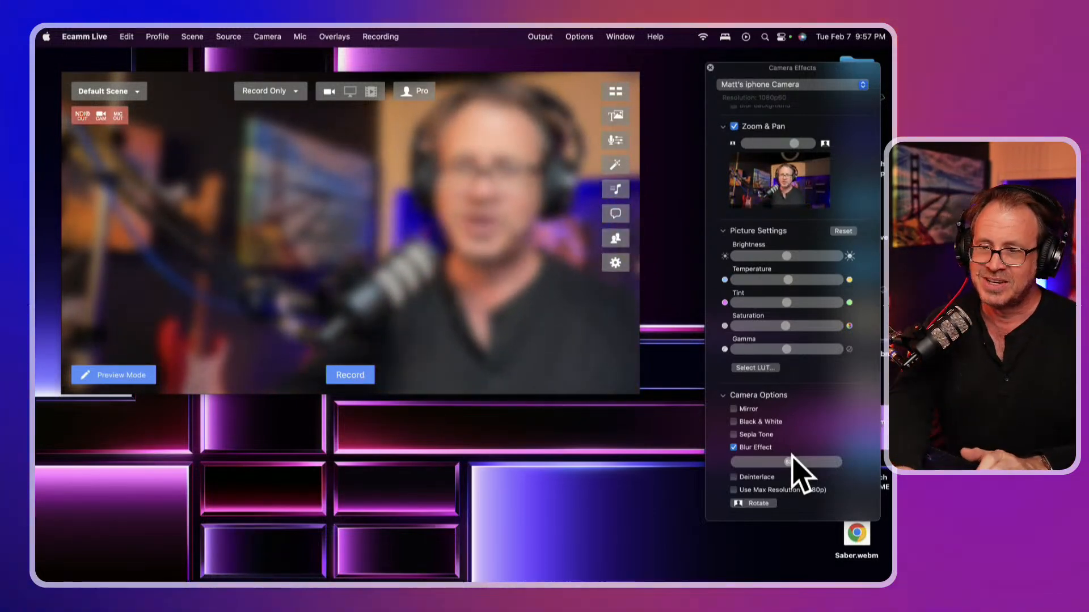
{"action": "left_click", "coordinate": [756, 448]}
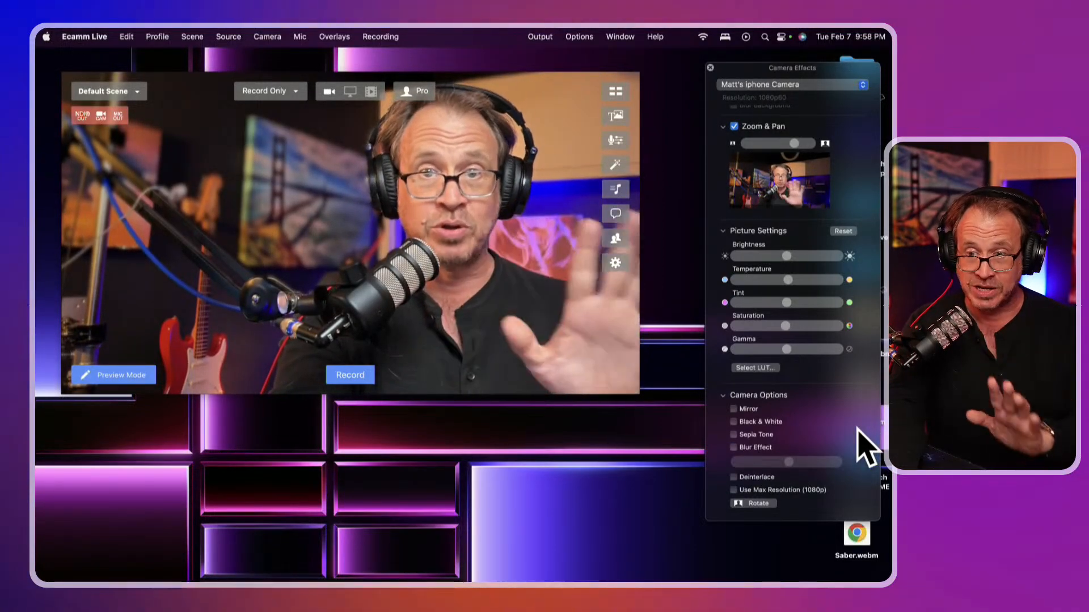
Turn on Use Max Resolution (1080p) and rotate the iPhone image a full turn back upright
{"action": "scroll", "coordinate": [866, 448], "scroll_direction": "down", "scroll_amount": 3}
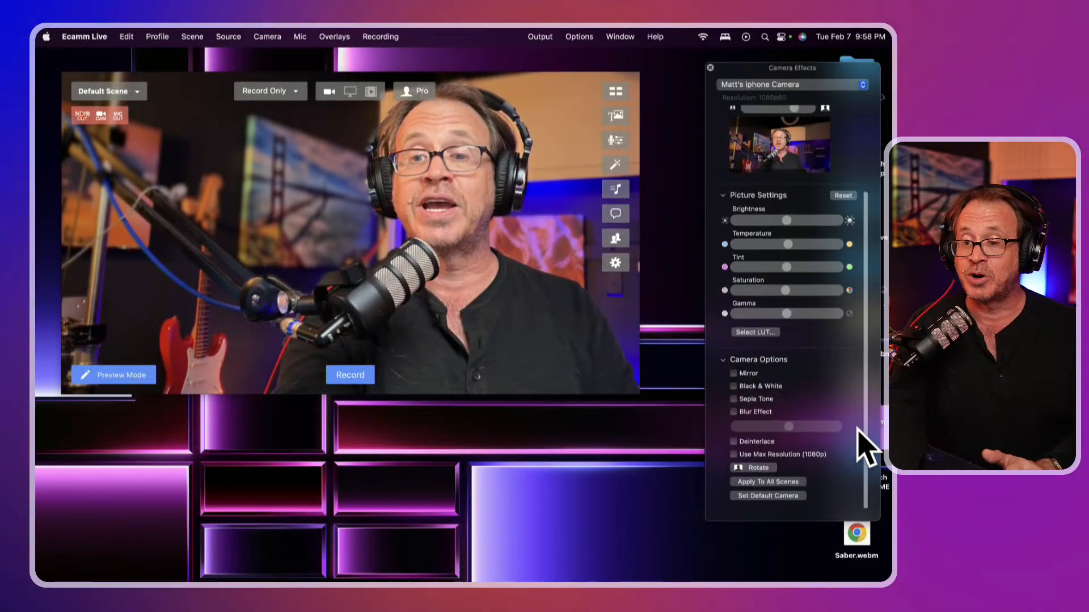
{"action": "left_click", "coordinate": [791, 456]}
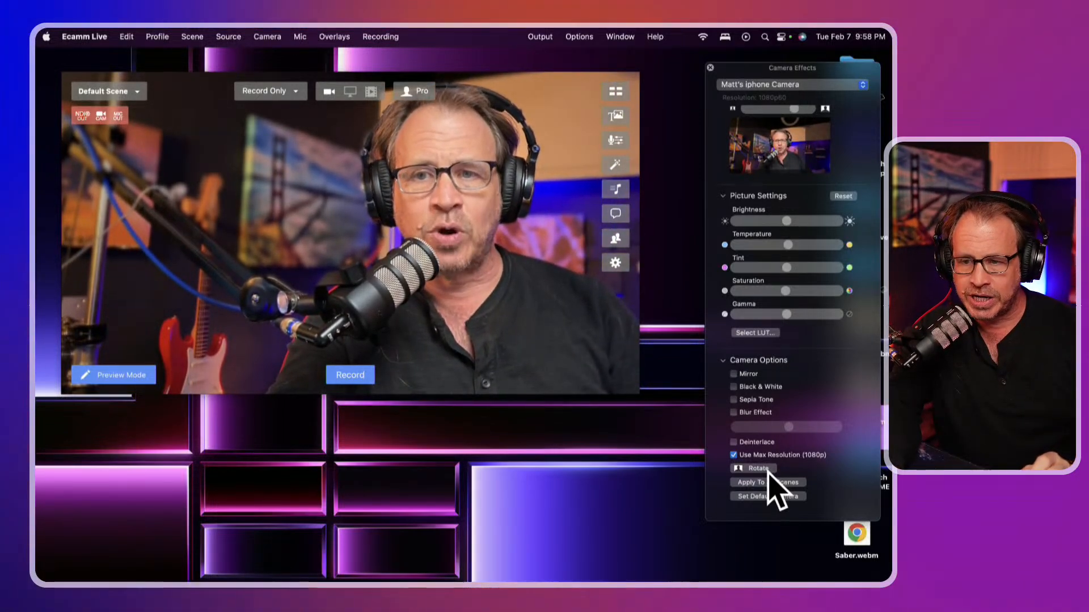
{"action": "left_click", "coordinate": [760, 470]}
{"action": "left_click", "coordinate": [760, 469]}
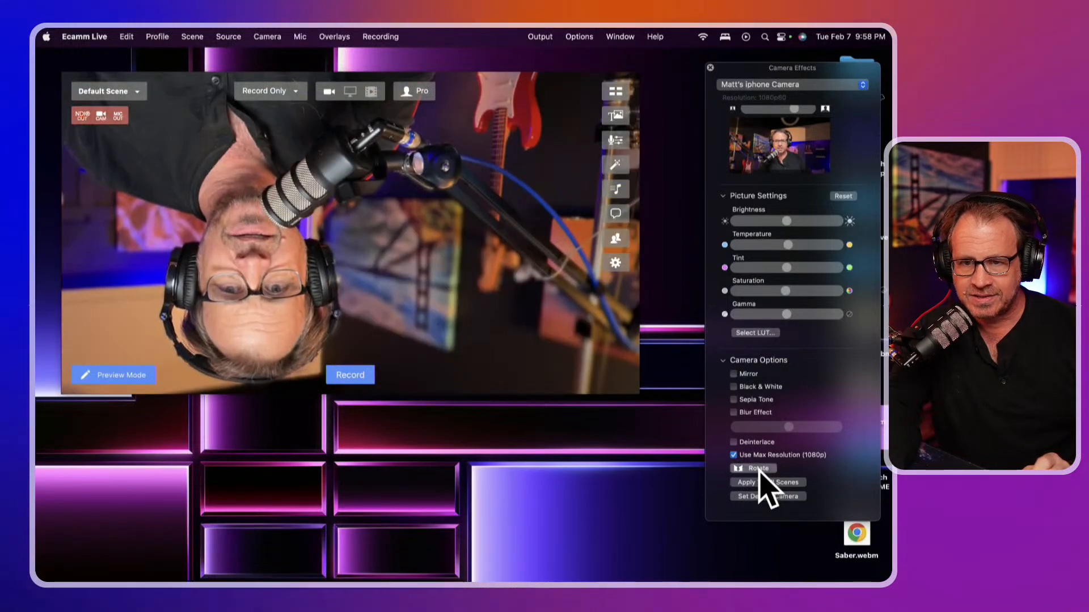
{"action": "left_click", "coordinate": [760, 470]}
{"action": "left_click", "coordinate": [760, 470]}
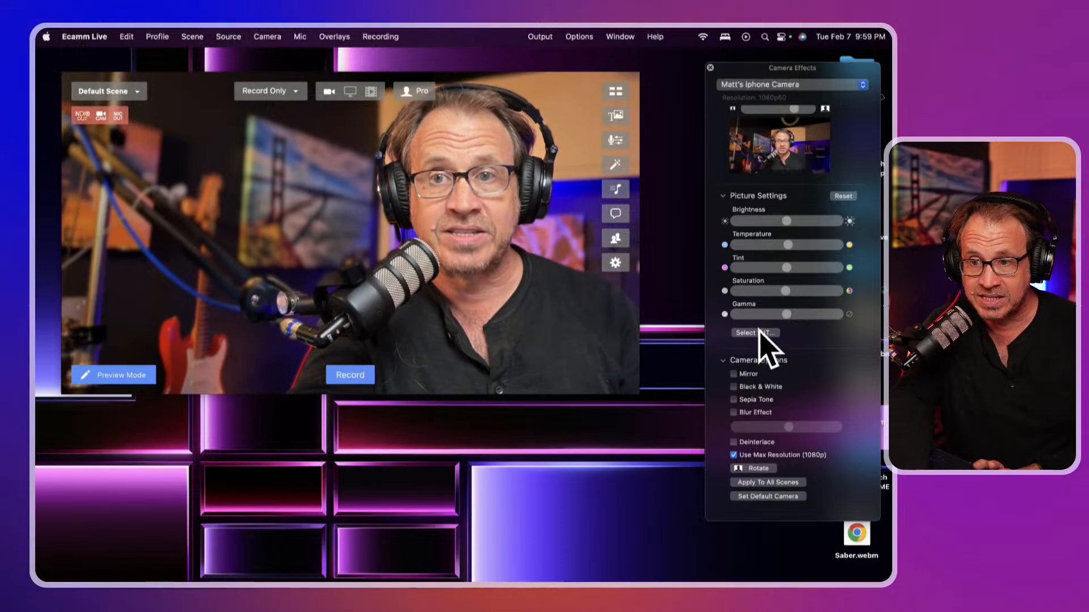
{"action": "left_click", "coordinate": [710, 68]}
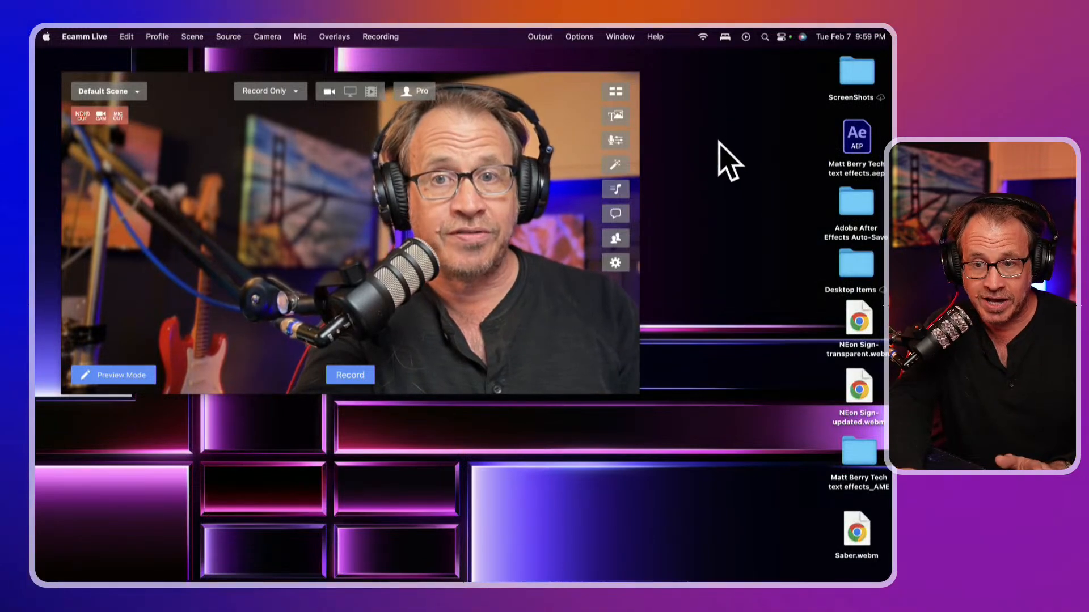
{"action": "left_click", "coordinate": [618, 193]}
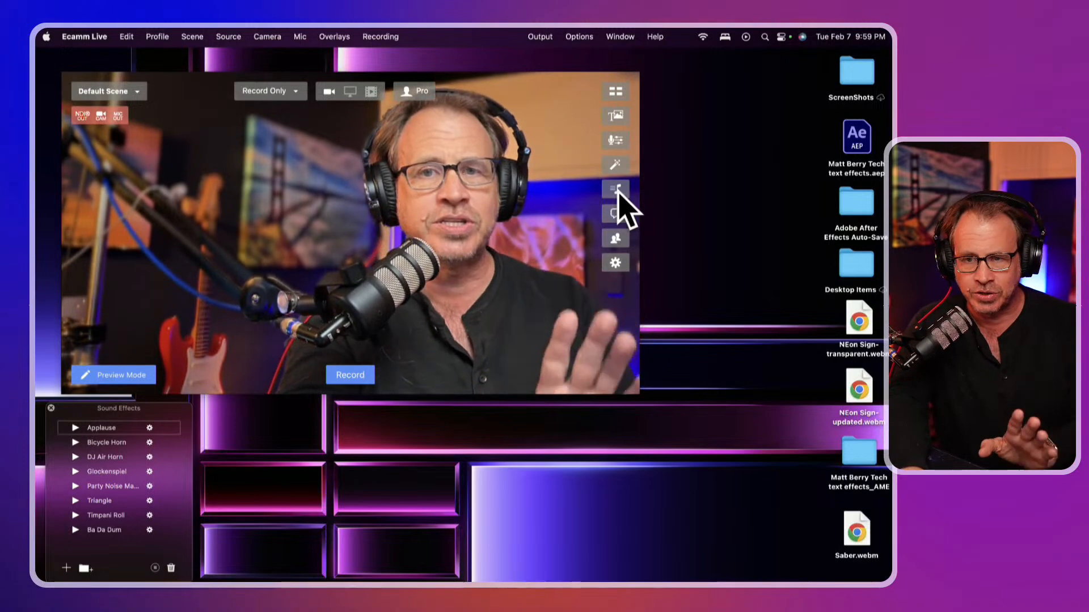
{"action": "left_click_drag", "start_coordinate": [139, 407], "coordinate": [768, 163]}
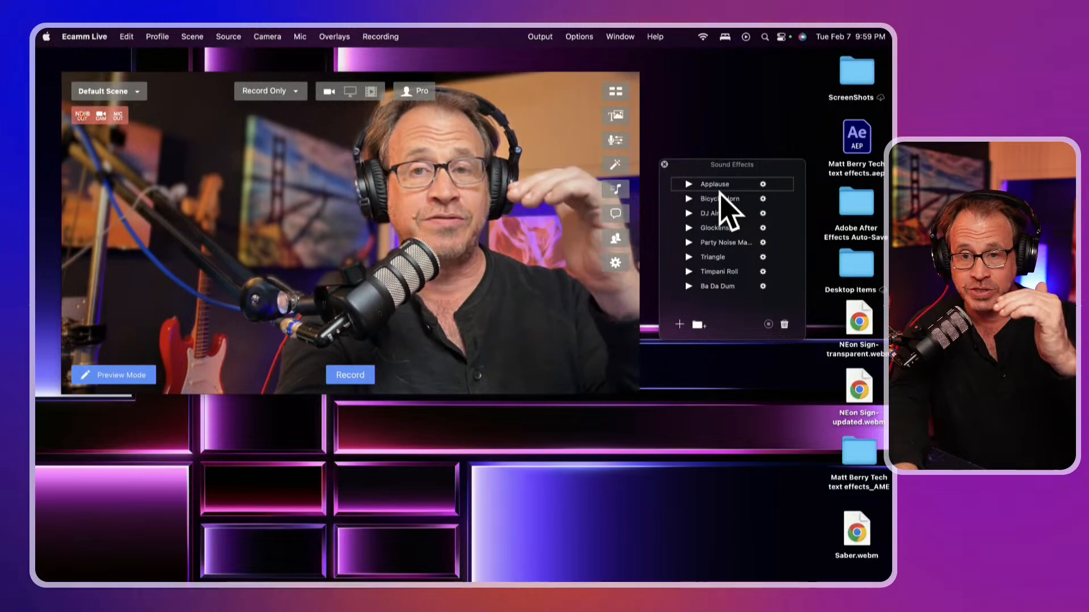
{"action": "left_click", "coordinate": [689, 184]}
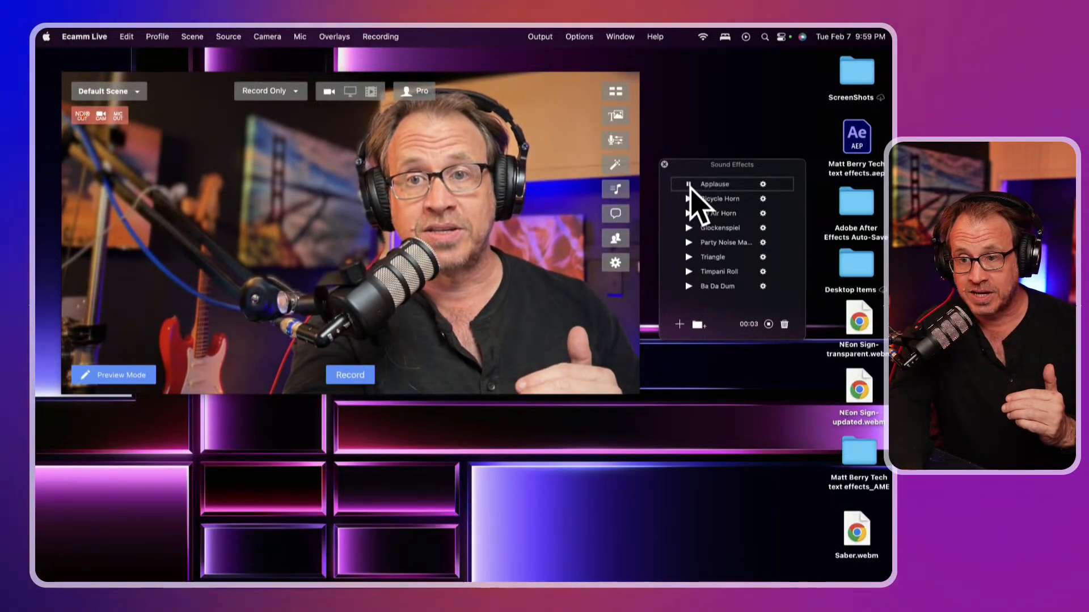
{"action": "left_click", "coordinate": [688, 199]}
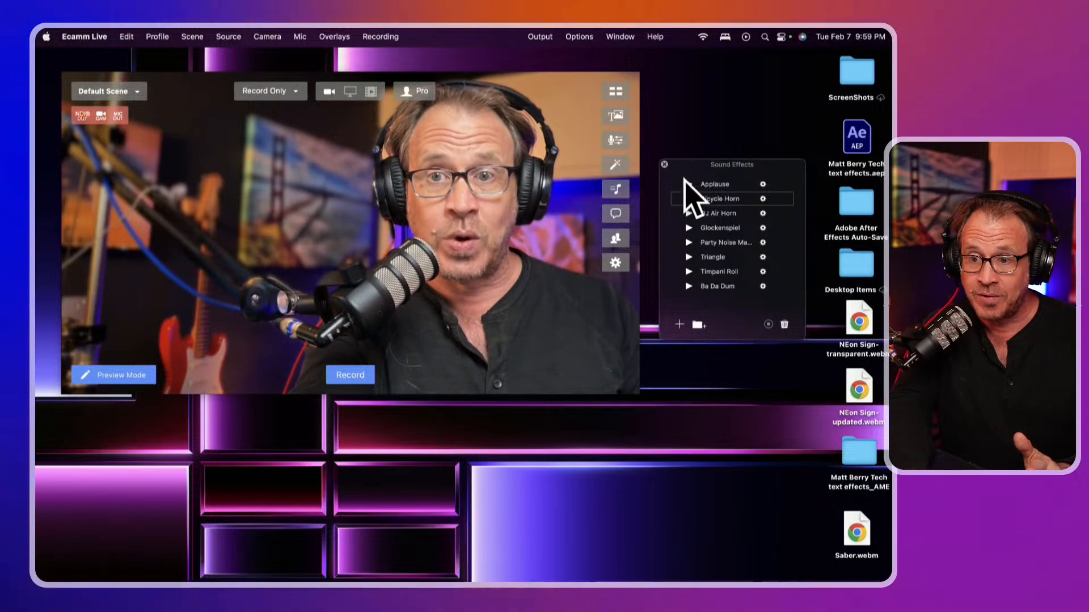
{"action": "left_click", "coordinate": [664, 165]}
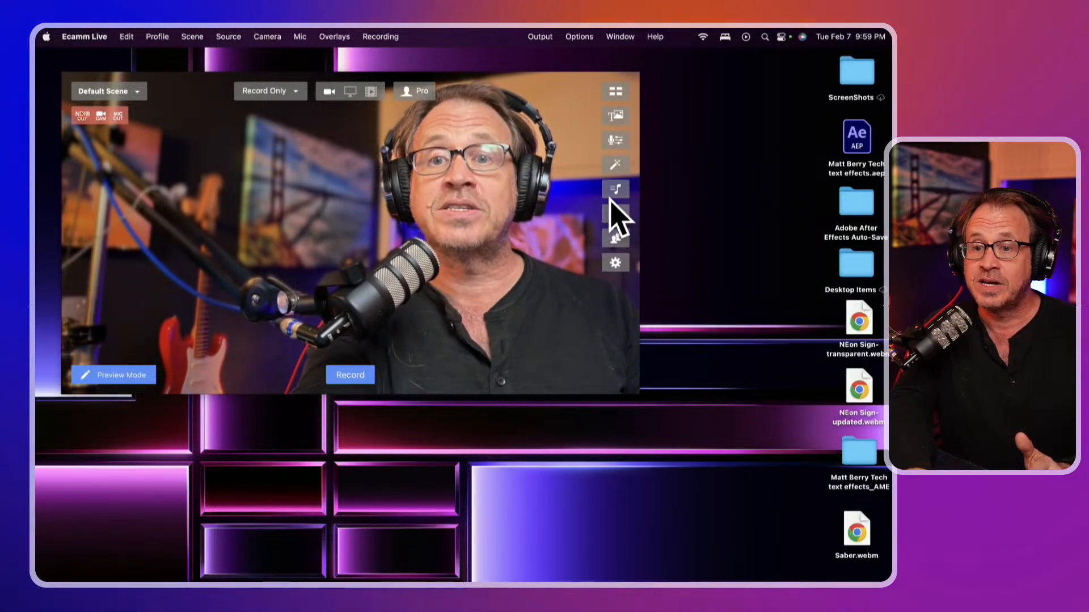
{"action": "left_click", "coordinate": [614, 215]}
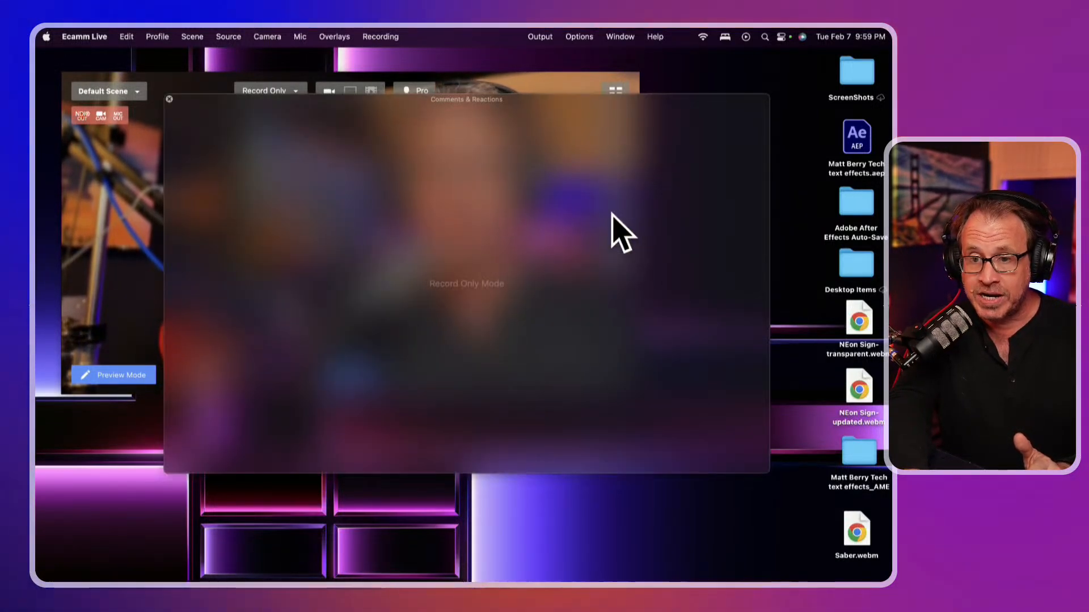
{"action": "left_click_drag", "start_coordinate": [492, 141], "coordinate": [481, 357]}
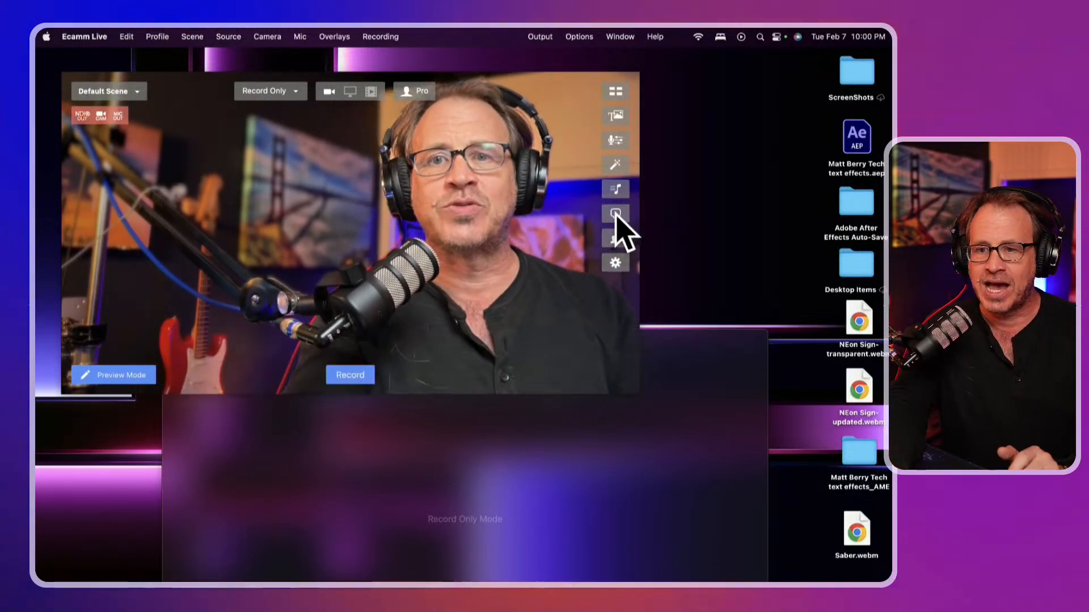
{"action": "left_click", "coordinate": [616, 216]}
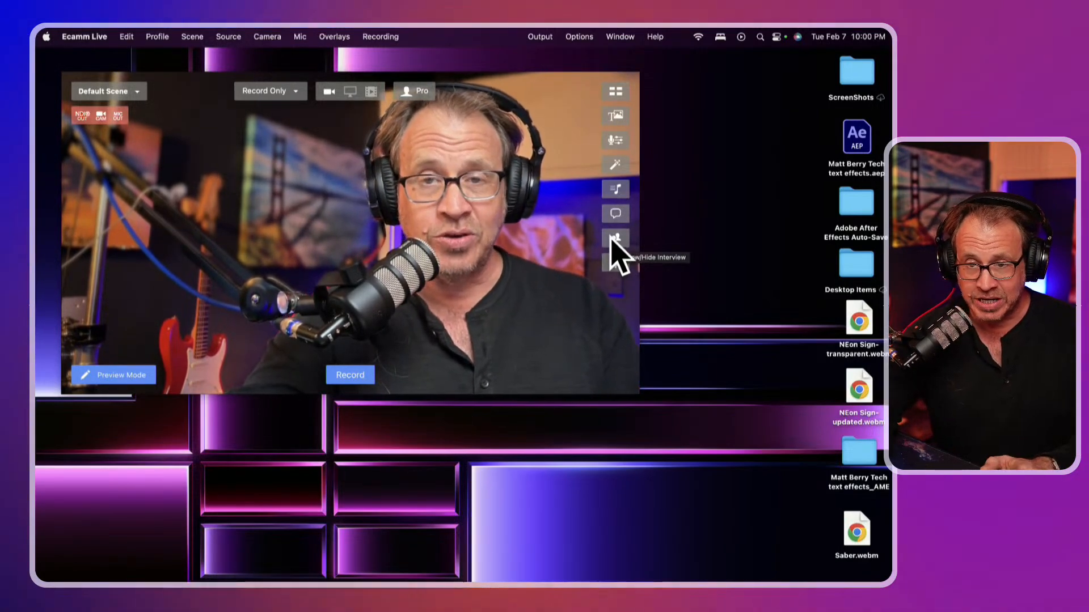
Open the Interview panel, move it aside, then close it
{"action": "left_click", "coordinate": [615, 239]}
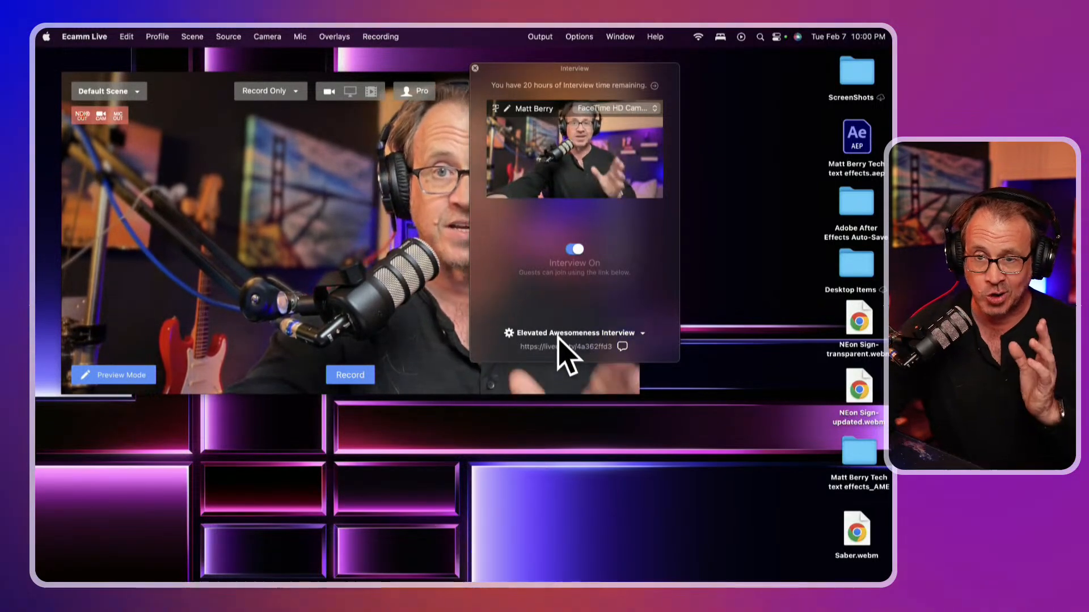
{"action": "left_click_drag", "start_coordinate": [539, 74], "coordinate": [689, 110]}
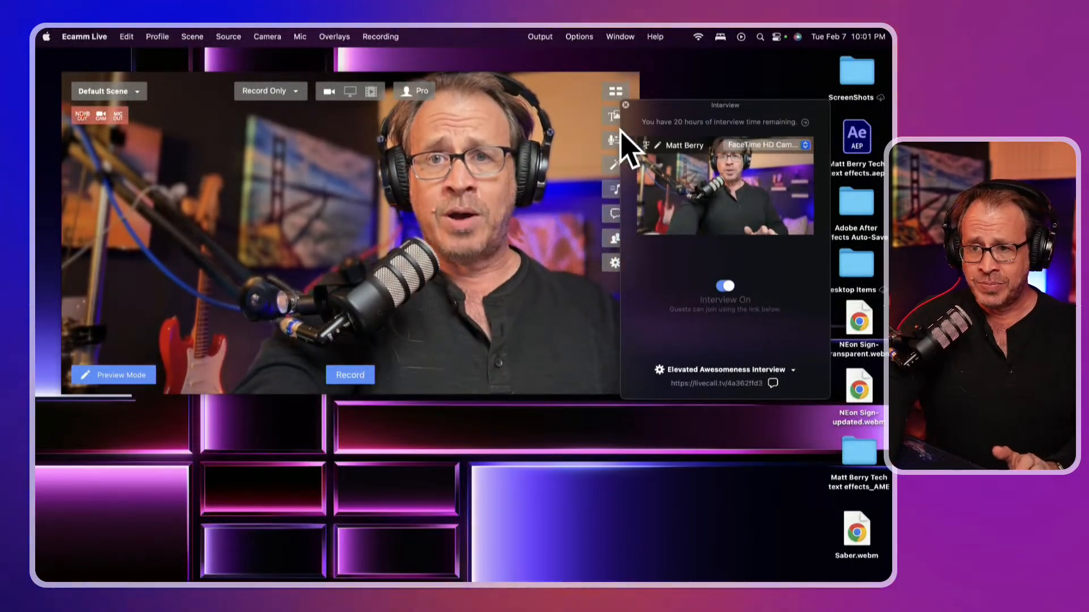
{"action": "left_click", "coordinate": [627, 107]}
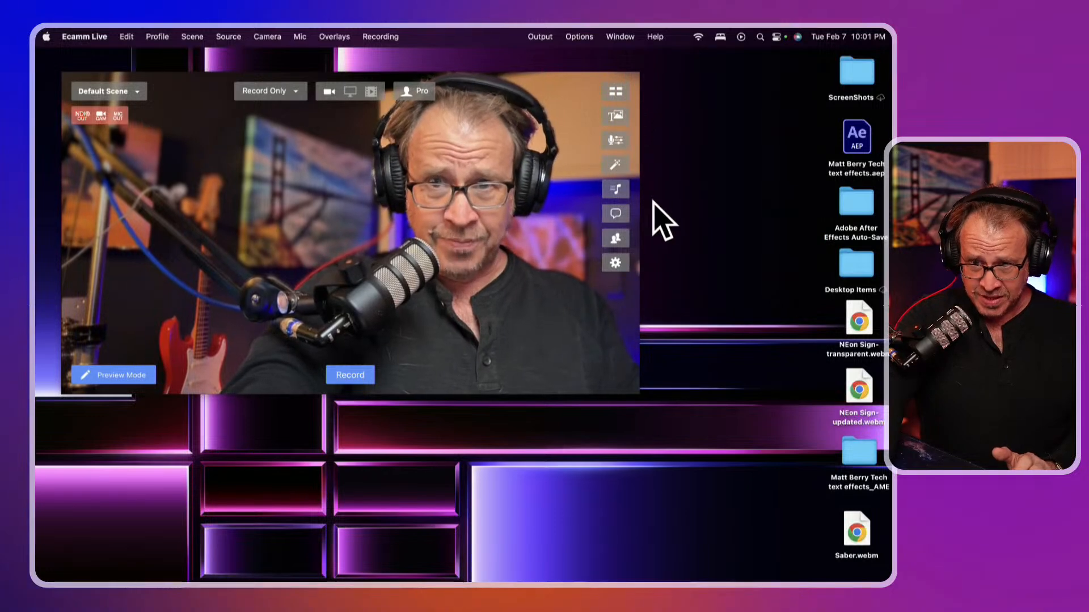
Open Preferences and view General, Account, then Stream settings (1080p, 16:9, 60 FPS)
{"action": "left_click", "coordinate": [617, 262]}
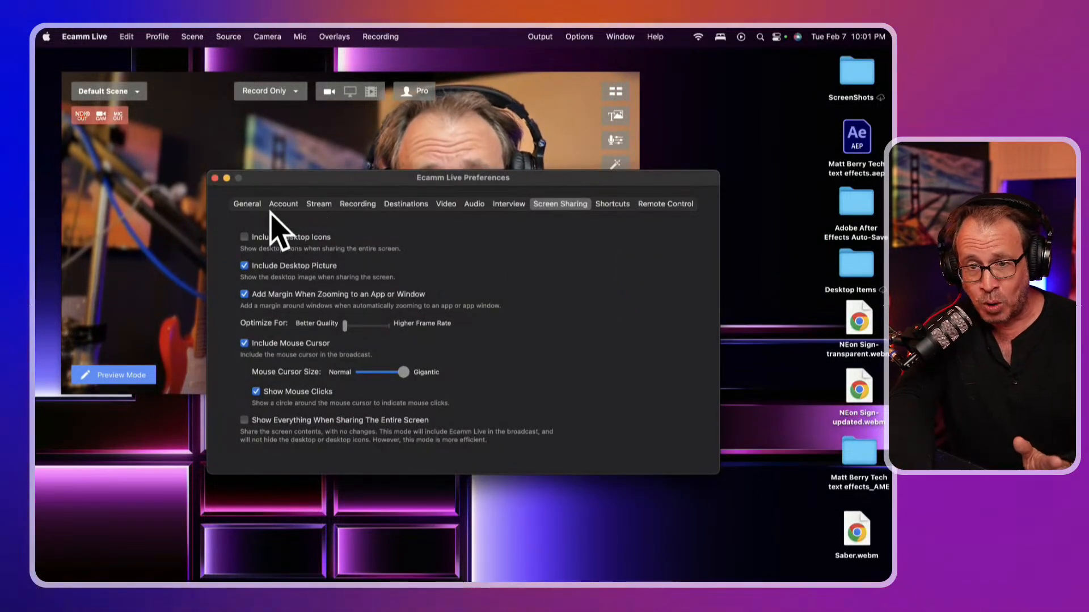
{"action": "left_click_drag", "start_coordinate": [308, 180], "coordinate": [495, 284]}
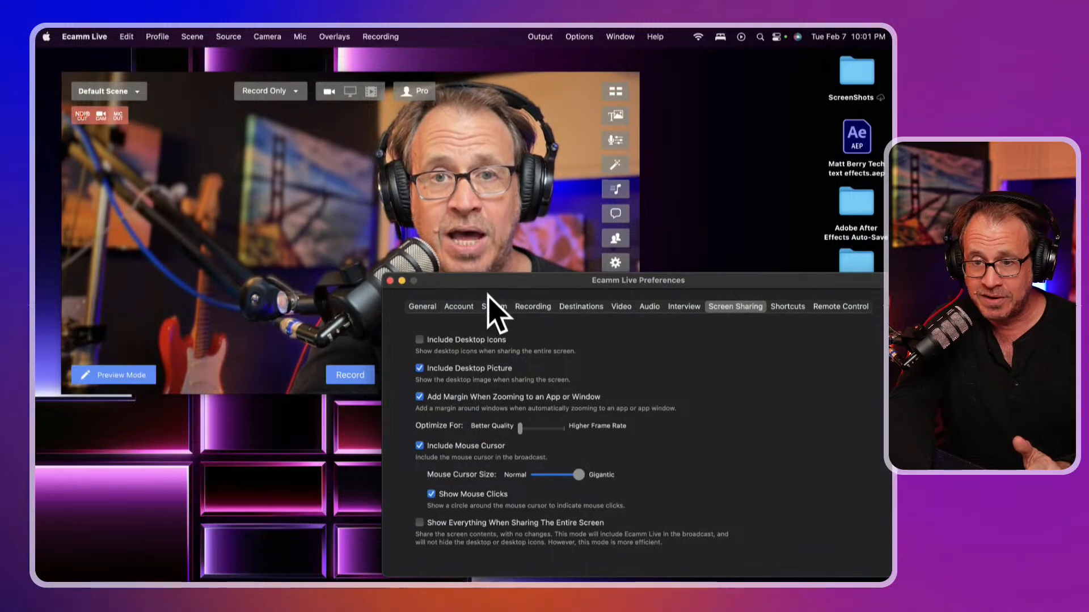
{"action": "left_click", "coordinate": [412, 306]}
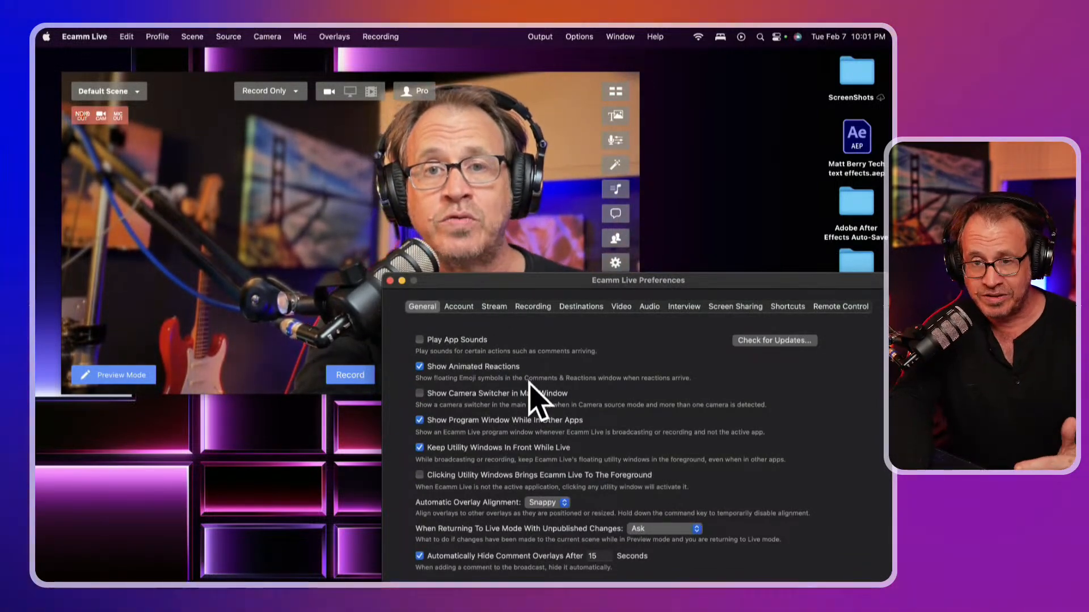
{"action": "left_click", "coordinate": [464, 301]}
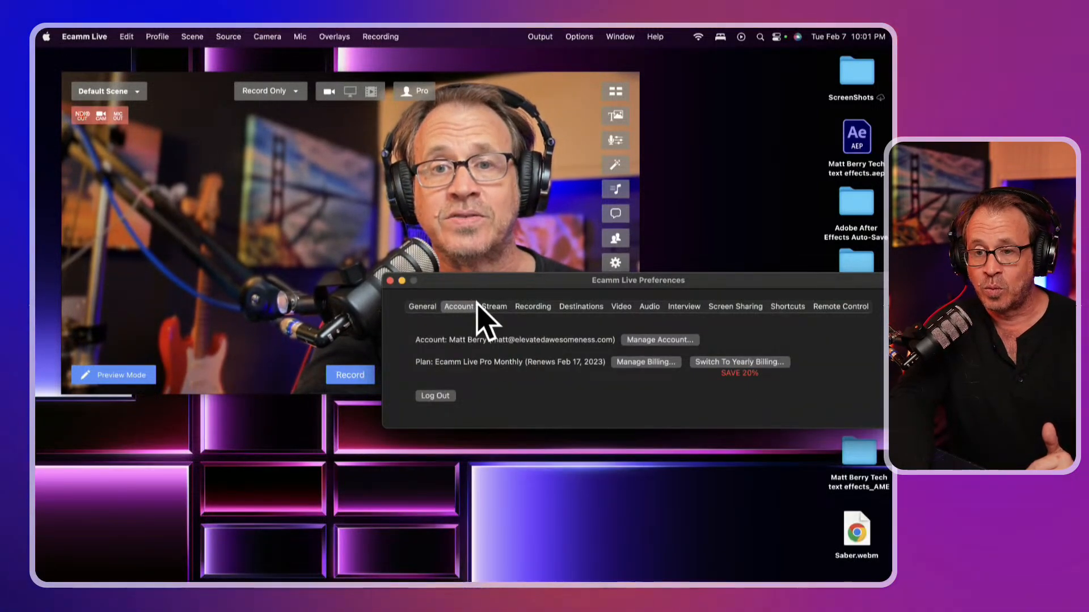
{"action": "left_click", "coordinate": [492, 307]}
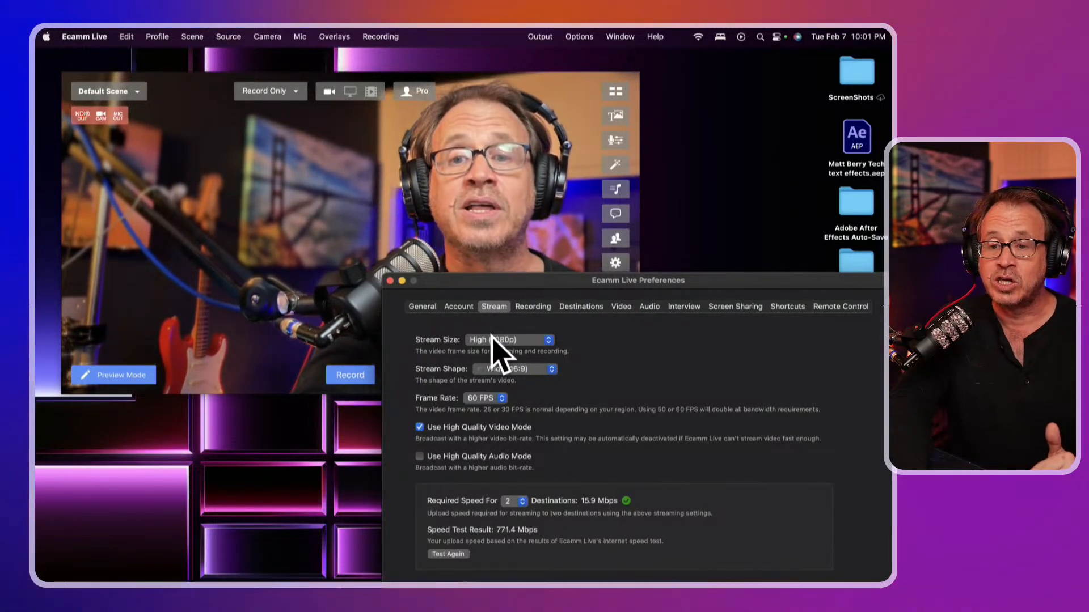
{"action": "left_click", "coordinate": [526, 340]}
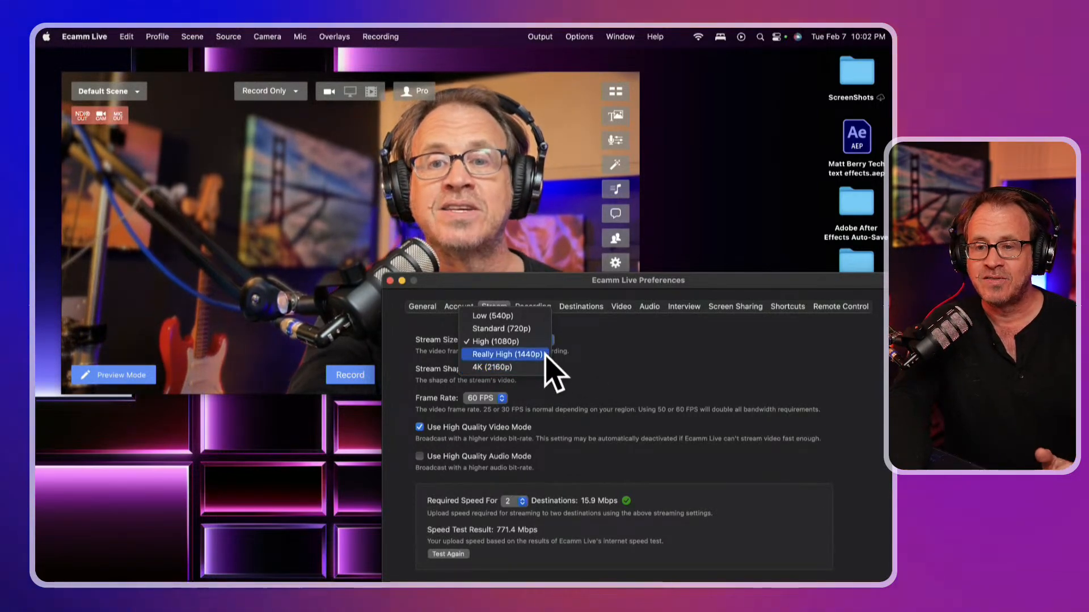
{"action": "left_click", "coordinate": [511, 342]}
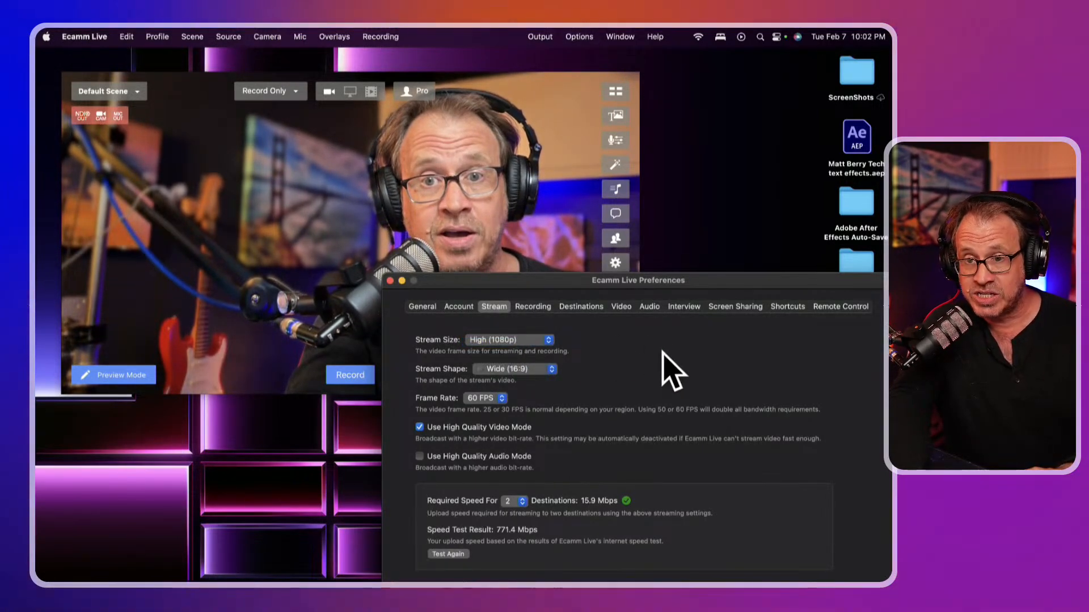
{"action": "left_click", "coordinate": [525, 371]}
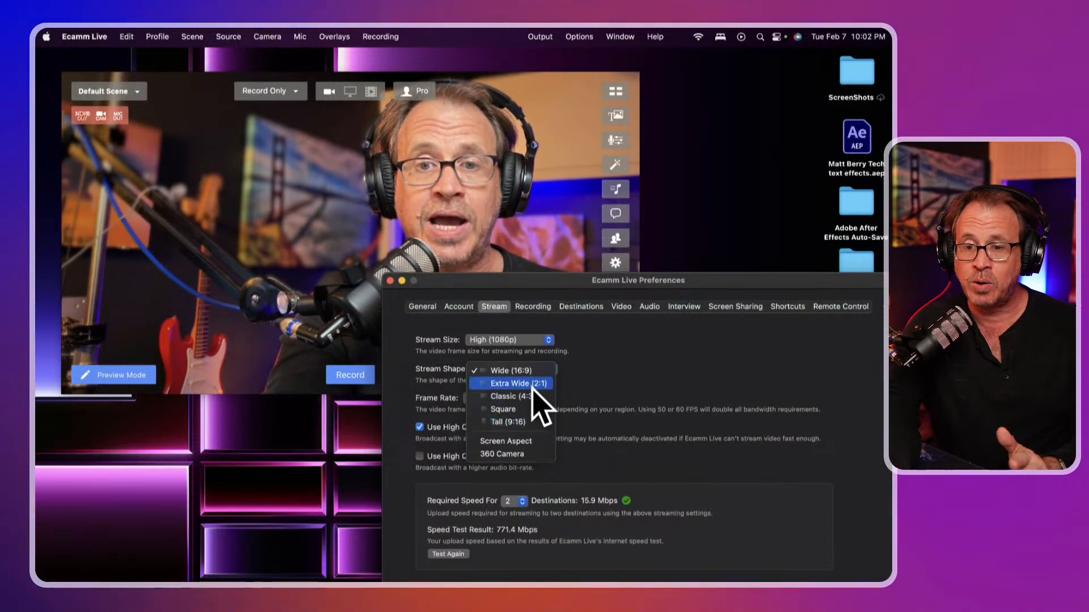
{"action": "left_click", "coordinate": [650, 337]}
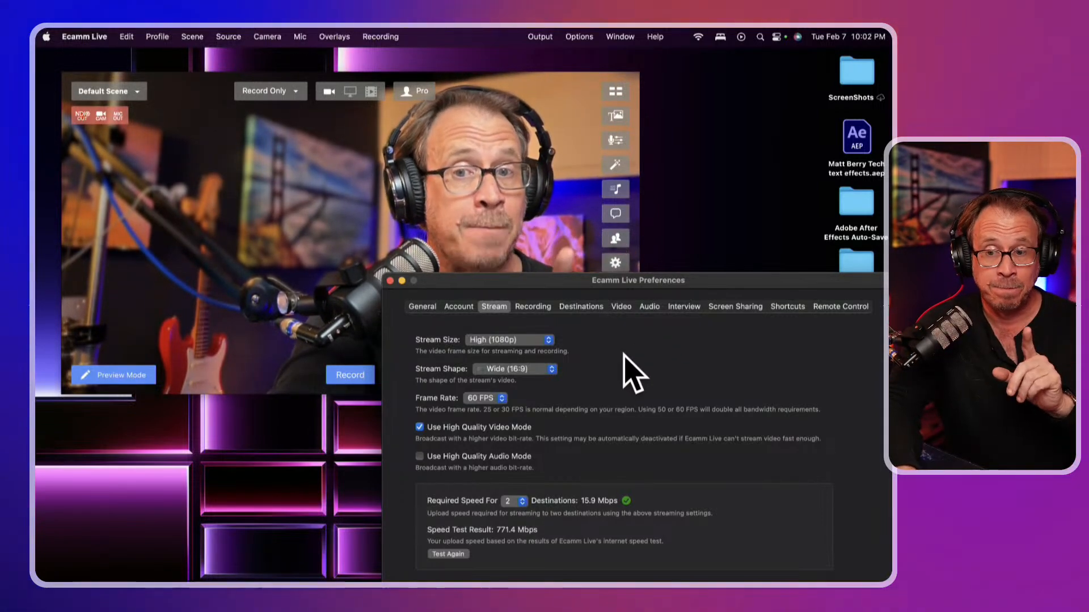
Drop the stream frame rate from 60 to 30 FPS, then show the Recording preferences
{"action": "left_click", "coordinate": [487, 399]}
{"action": "left_click", "coordinate": [489, 371]}
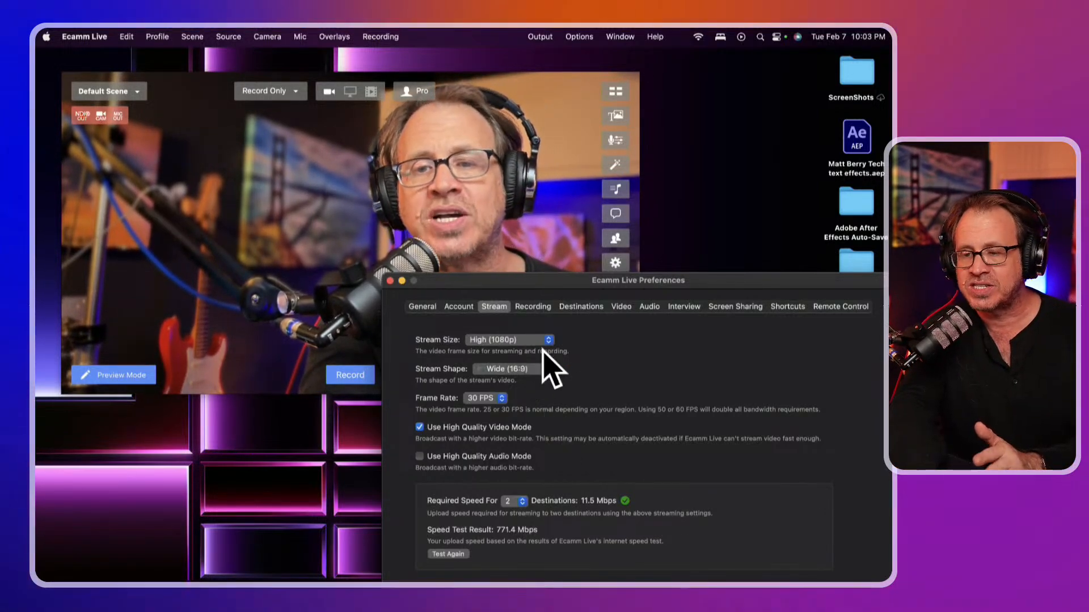
{"action": "left_click", "coordinate": [546, 308]}
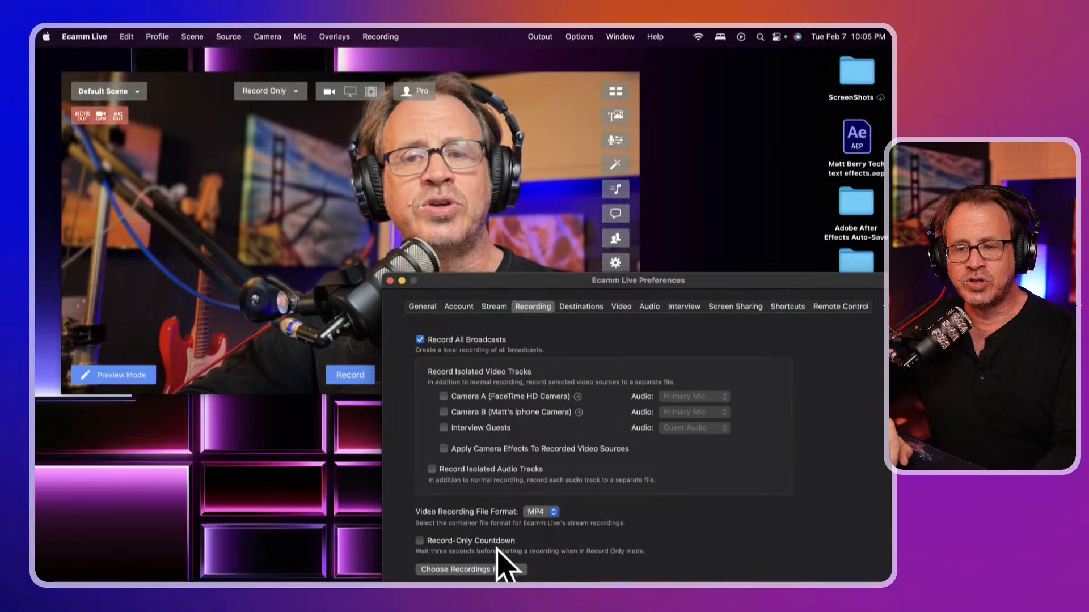
Review the Destinations, Video, Audio, Interview, Screen Sharing and Shortcuts preference sections in turn
{"action": "left_click", "coordinate": [573, 310]}
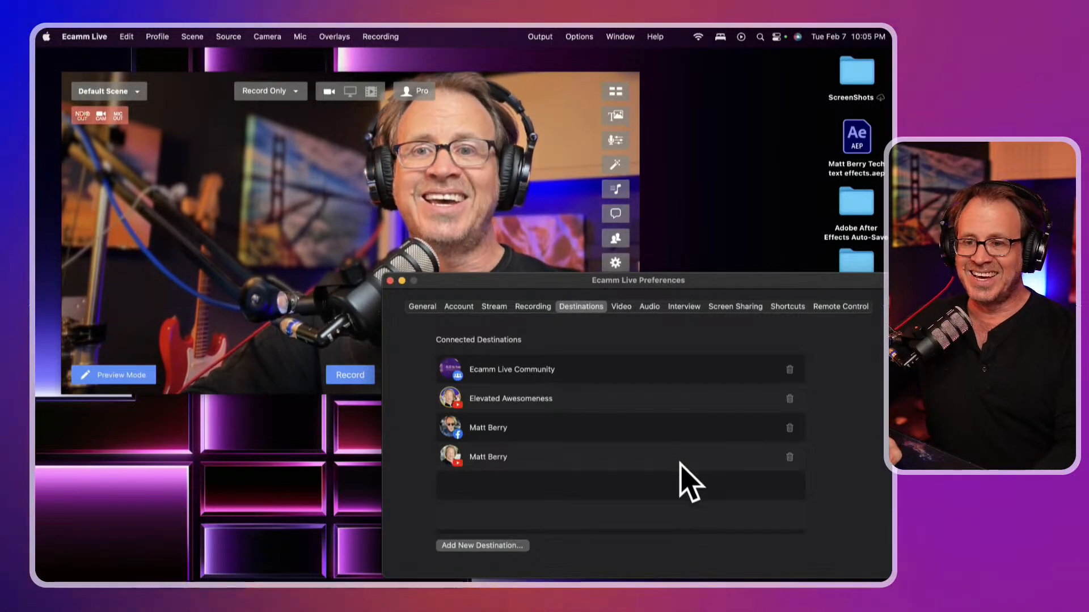
{"action": "left_click", "coordinate": [620, 307]}
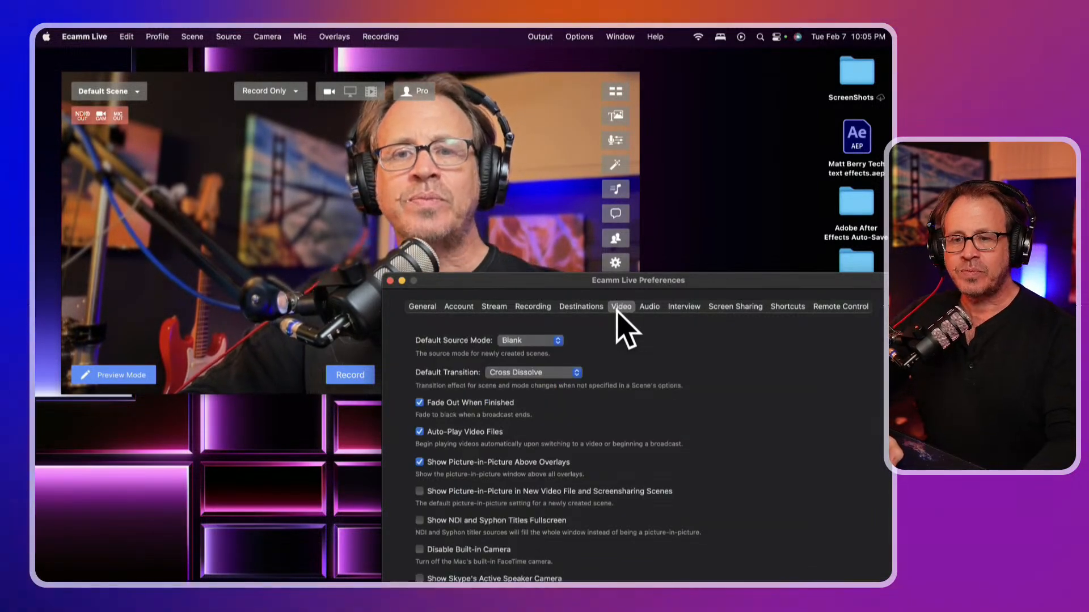
{"action": "left_click", "coordinate": [645, 306]}
{"action": "left_click", "coordinate": [683, 309]}
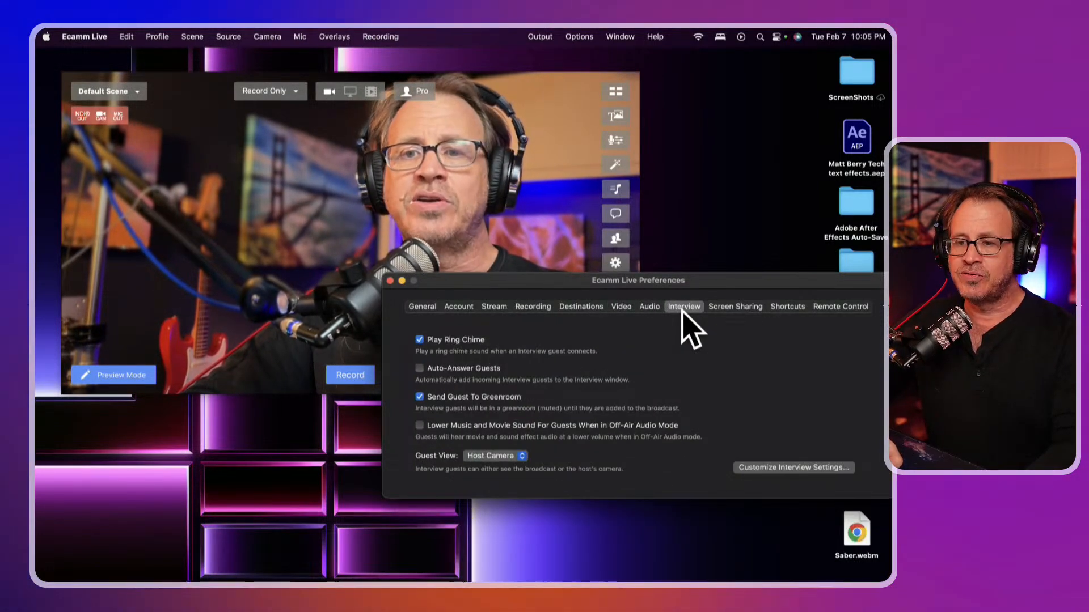
{"action": "left_click", "coordinate": [725, 308]}
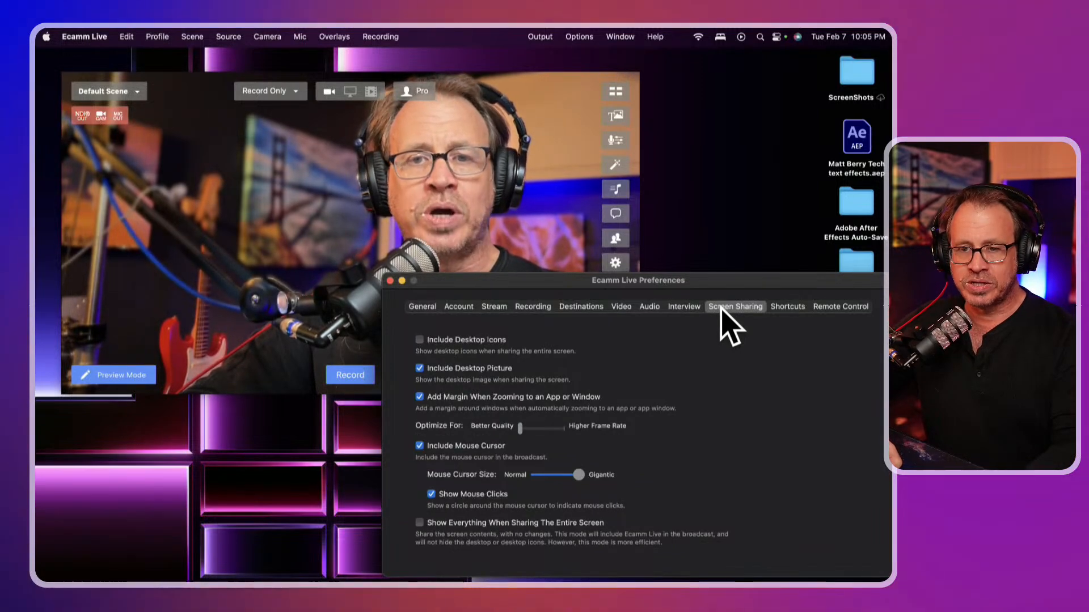
{"action": "left_click", "coordinate": [786, 307]}
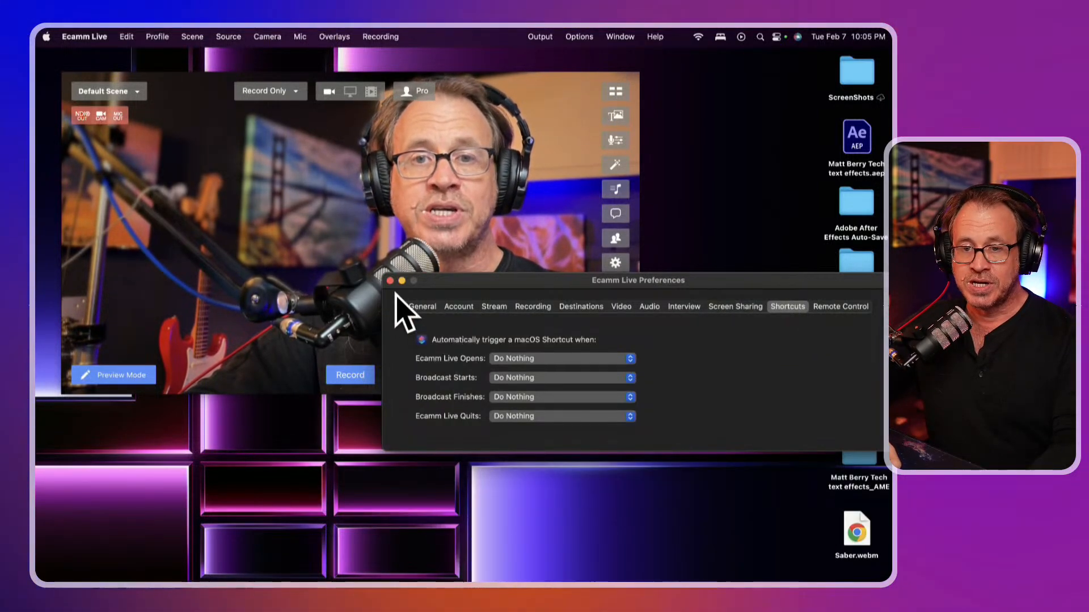
Close Preferences, start a test recording, and ask to finish it after about 13 seconds
{"action": "left_click", "coordinate": [390, 281]}
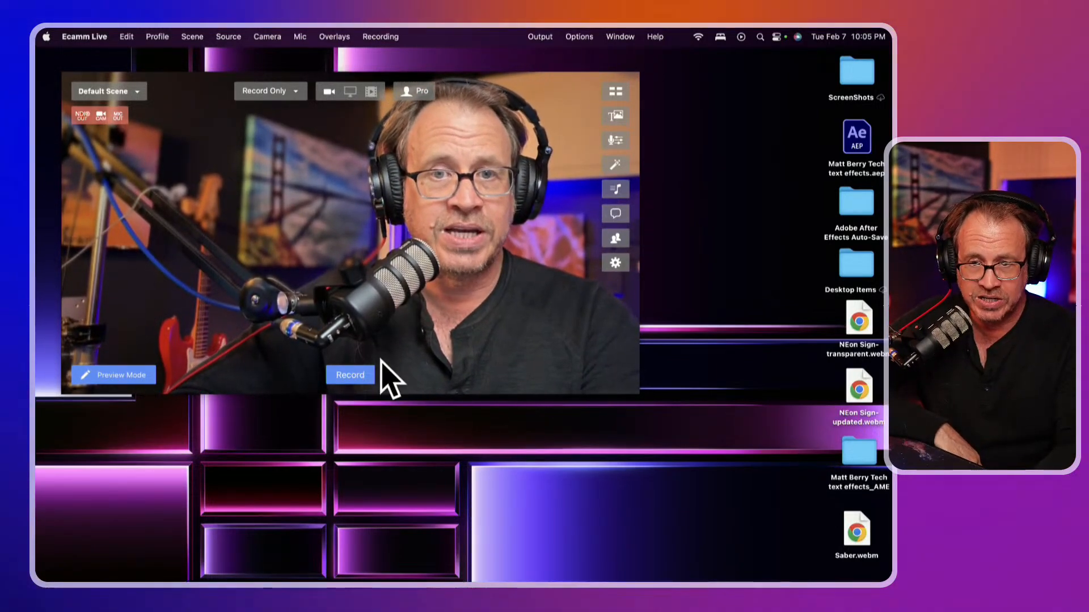
{"action": "left_click", "coordinate": [351, 375]}
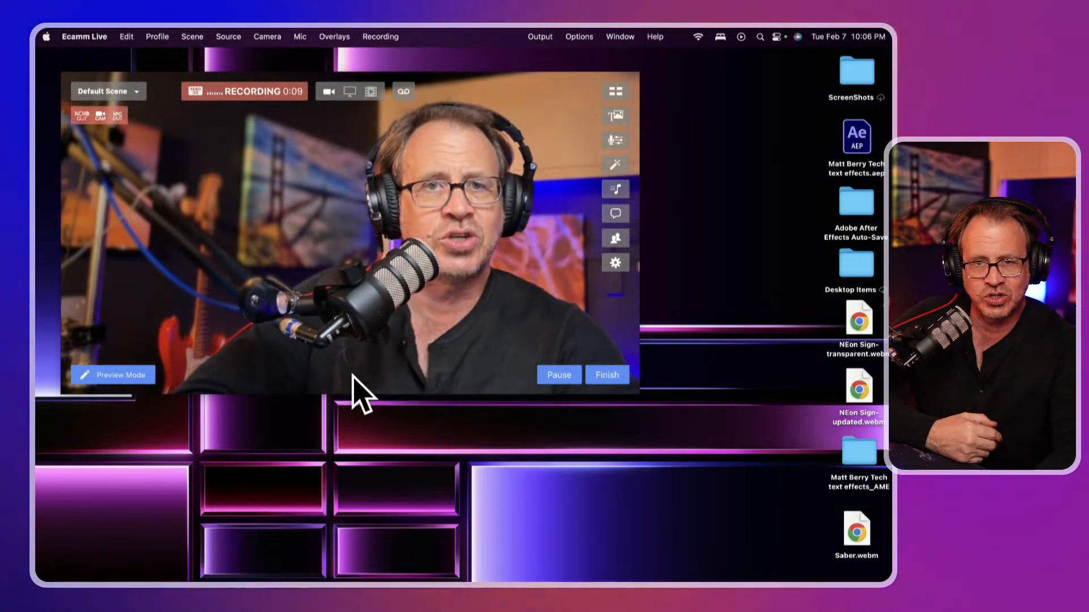
{"action": "left_click", "coordinate": [607, 375]}
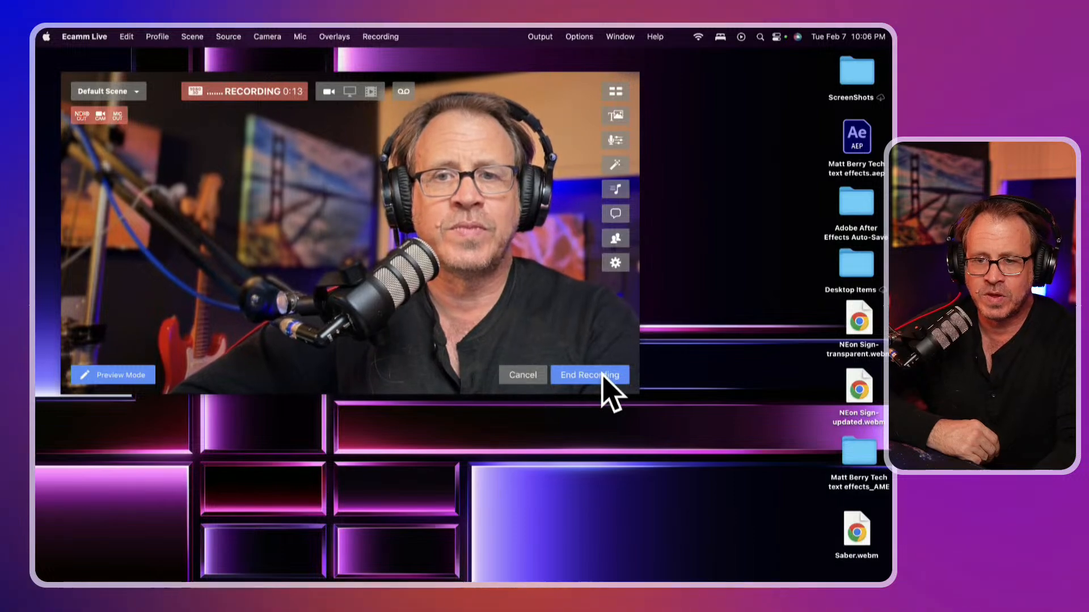
Confirm End Recording so the test recording is saved to the Mac
{"action": "left_click", "coordinate": [604, 375]}
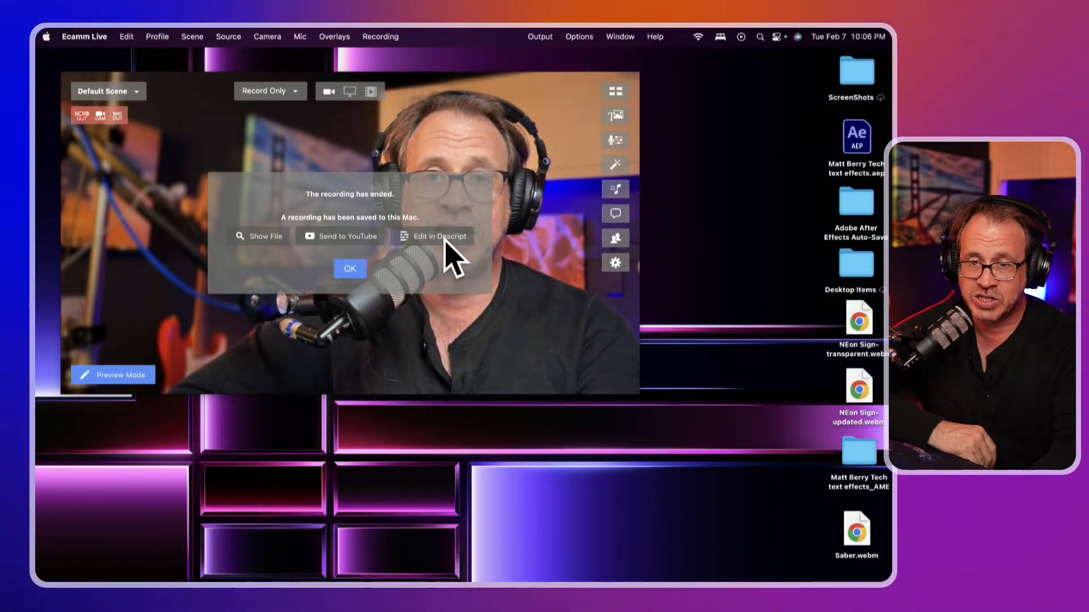
Reveal the new recording in the Ecamm Live Recordings folder, close that window, and dismiss the notice
{"action": "left_click", "coordinate": [258, 237]}
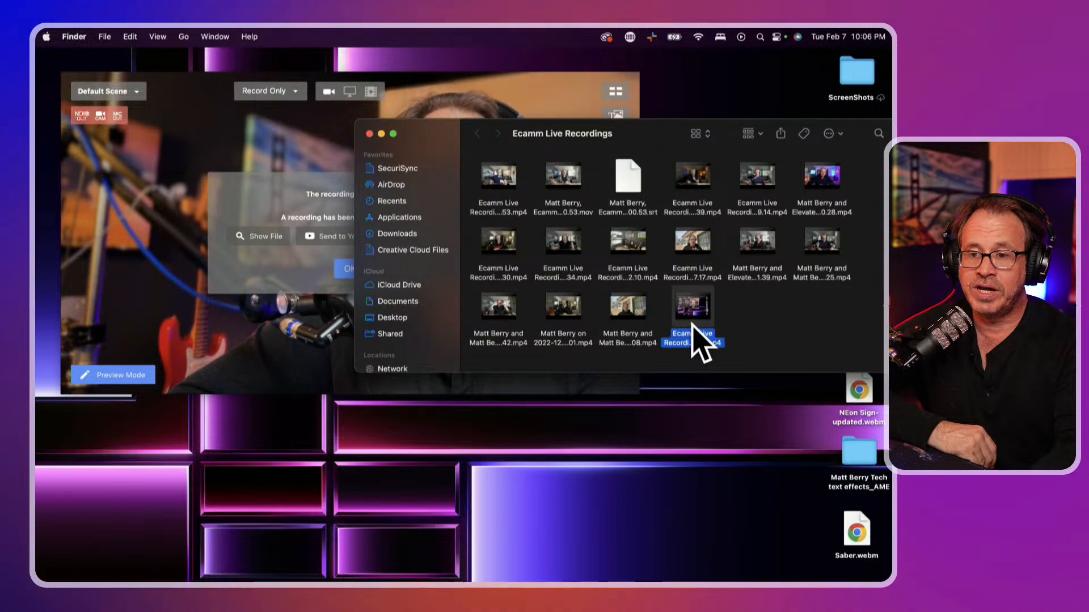
{"action": "mouse_move", "coordinate": [688, 313]}
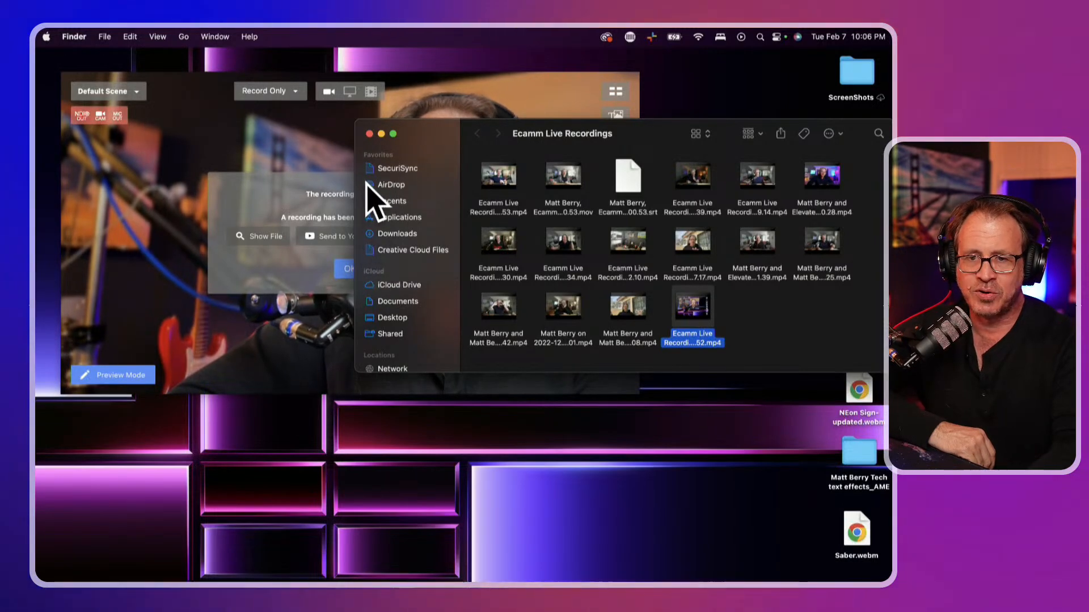
{"action": "left_click", "coordinate": [370, 134]}
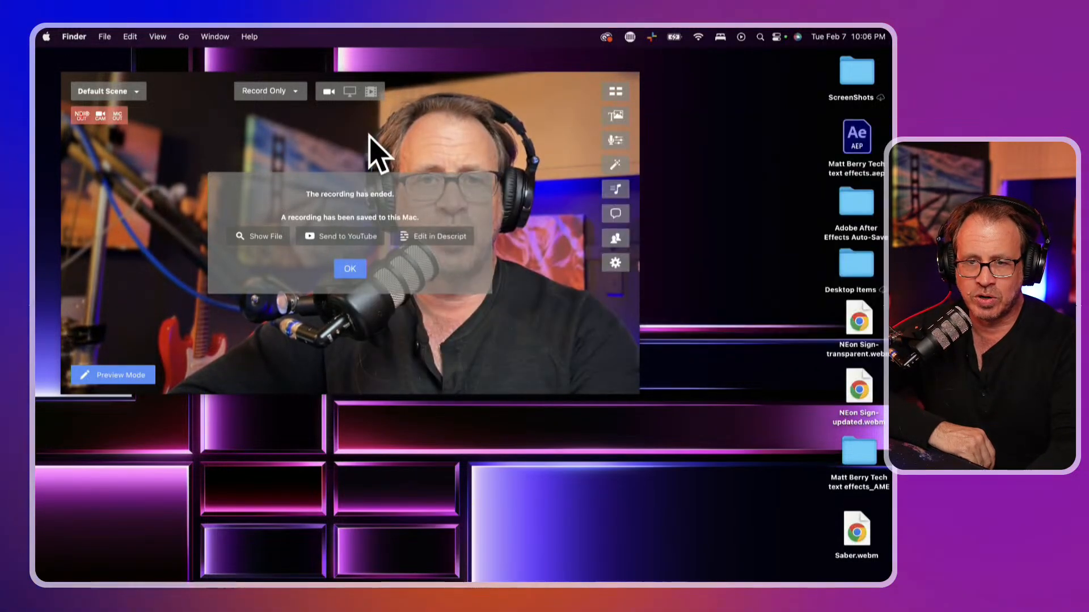
{"action": "left_click", "coordinate": [350, 269]}
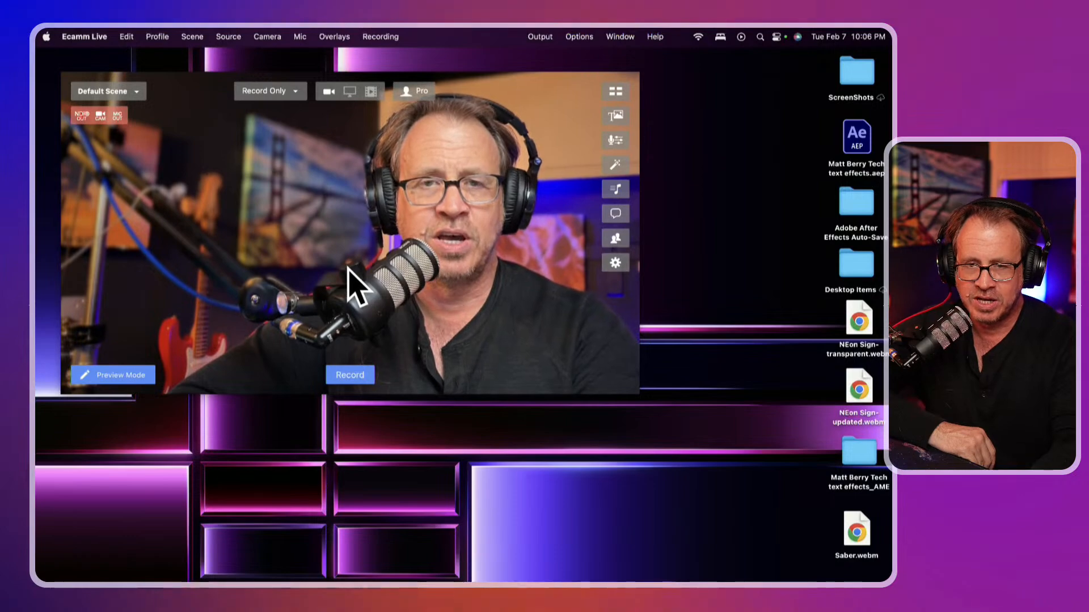